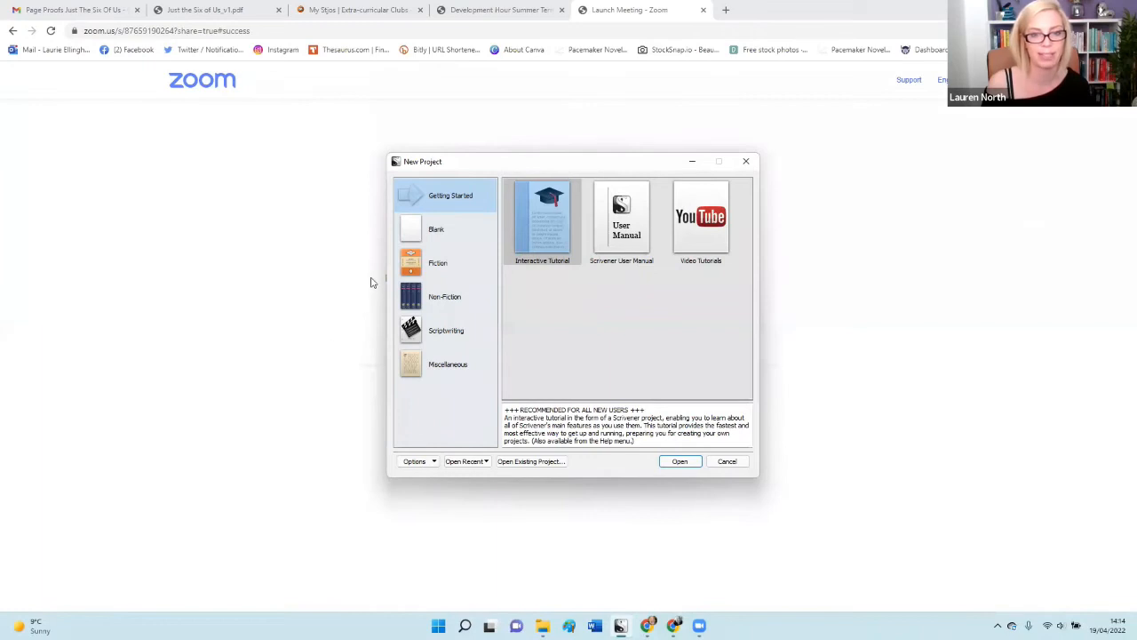
Create a new project from the Fiction category's Novel template, named "Red Riding hood 2" and saved in Documents, and maximize its window
left_click(440, 265)
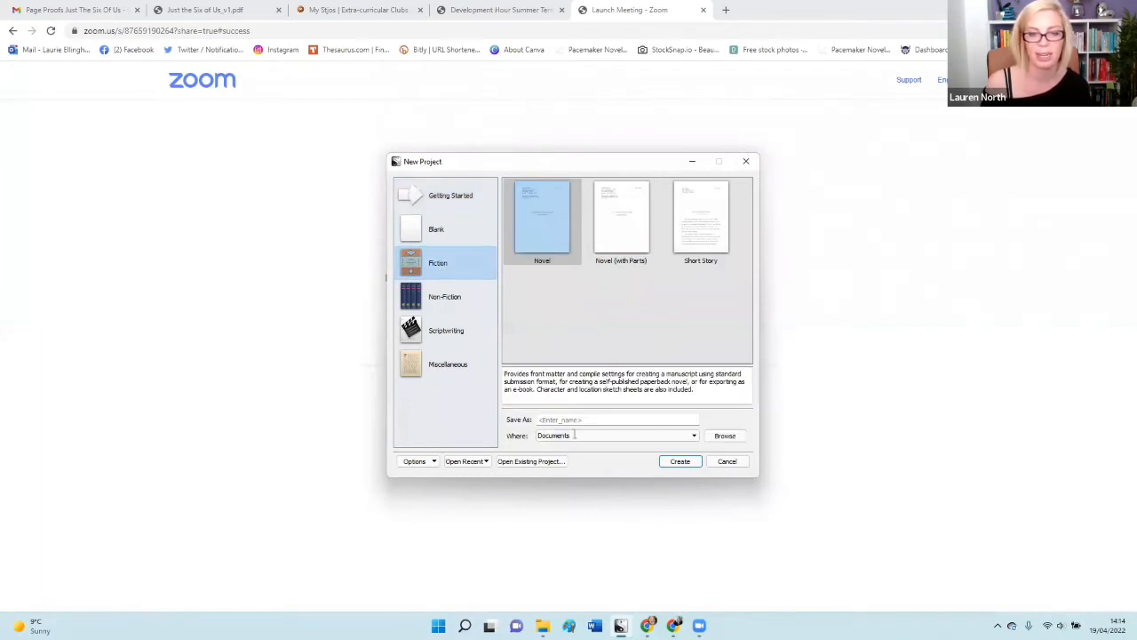
left_click(616, 420)
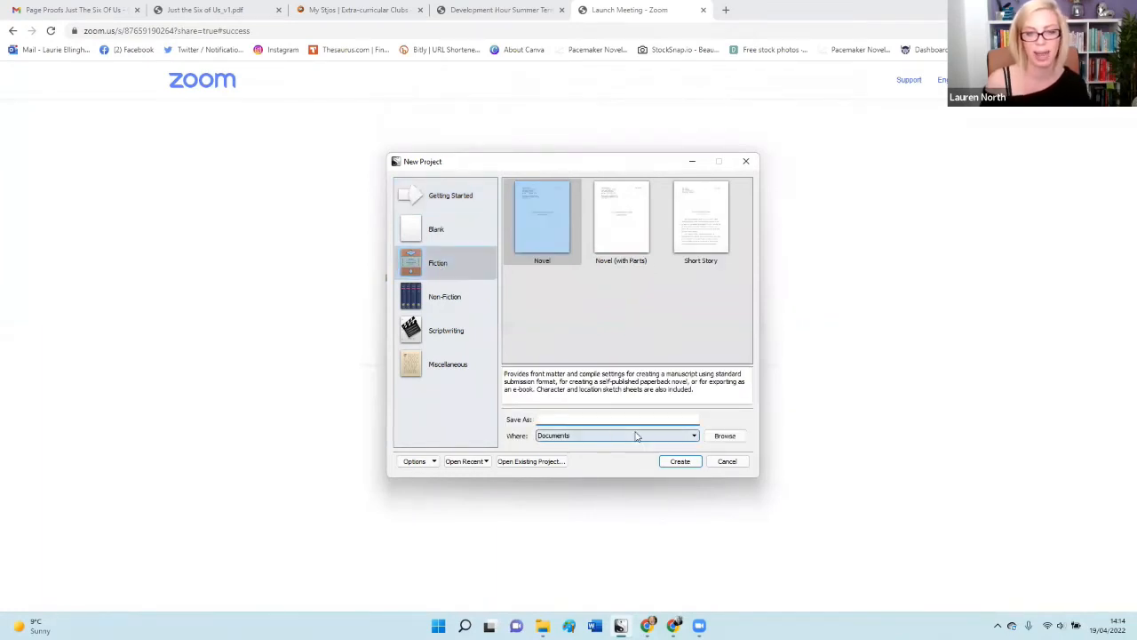
type("Red Riding hood 2")
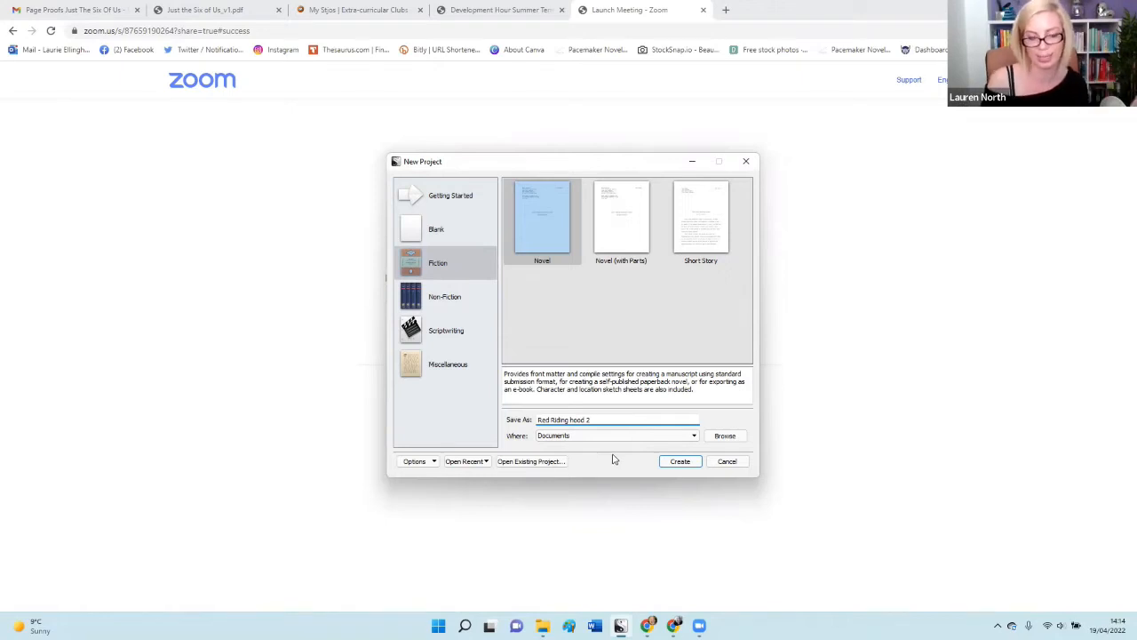
left_click(674, 467)
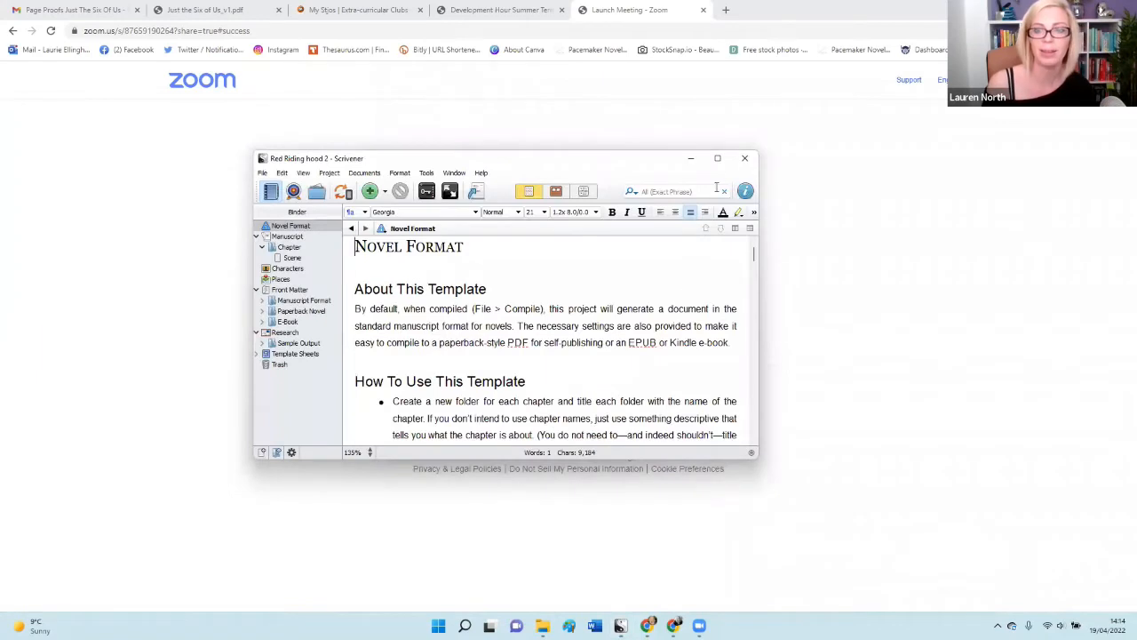
left_click(717, 158)
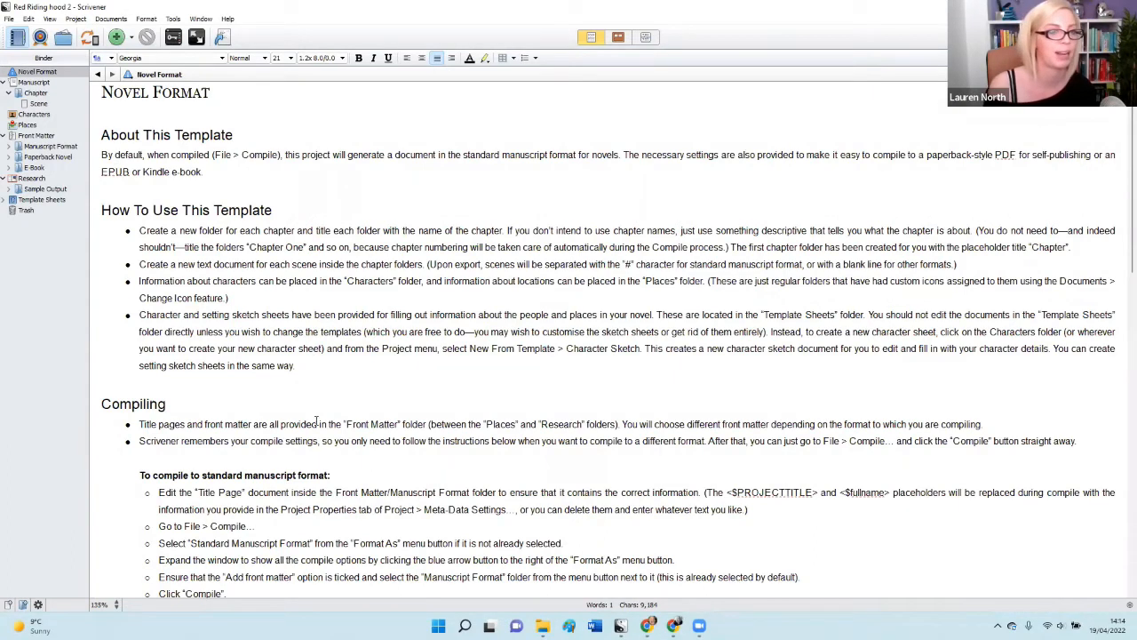
Rename the manuscript's Chapter folder as "Red Riding Hood" and add five blank text documents after its scene
left_click(38, 94)
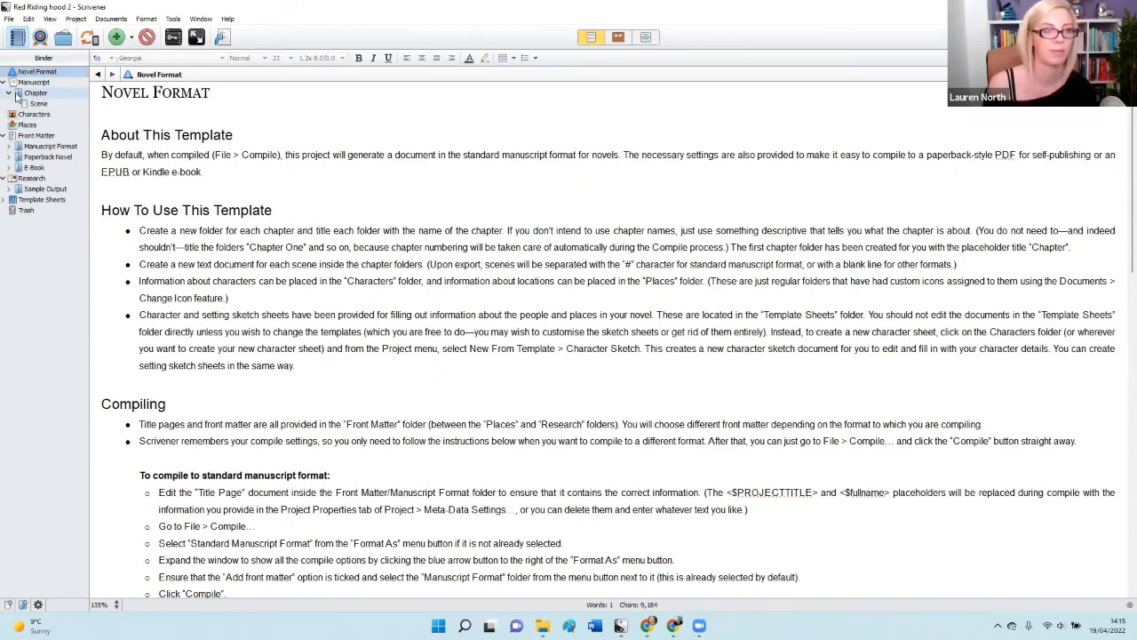
left_click(36, 95)
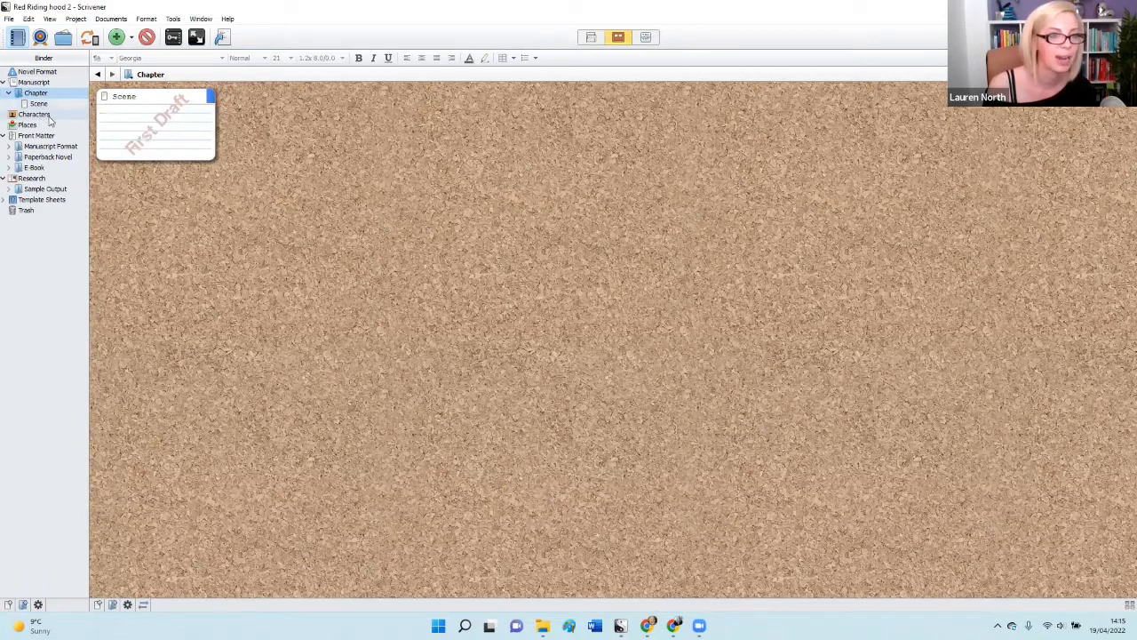
left_click(29, 115)
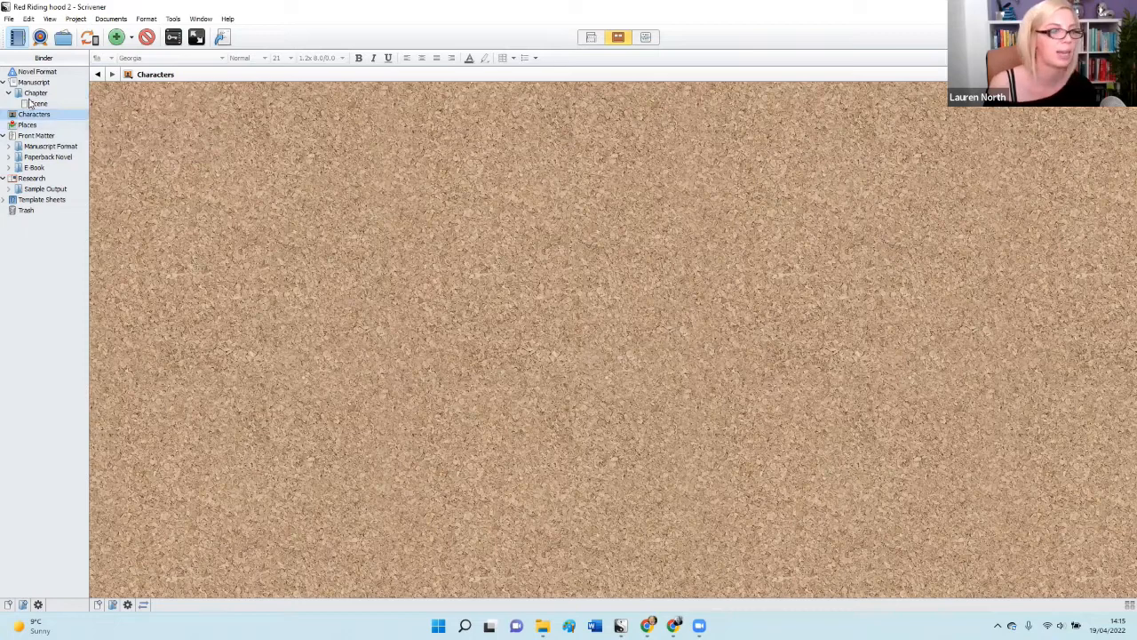
left_click(36, 93)
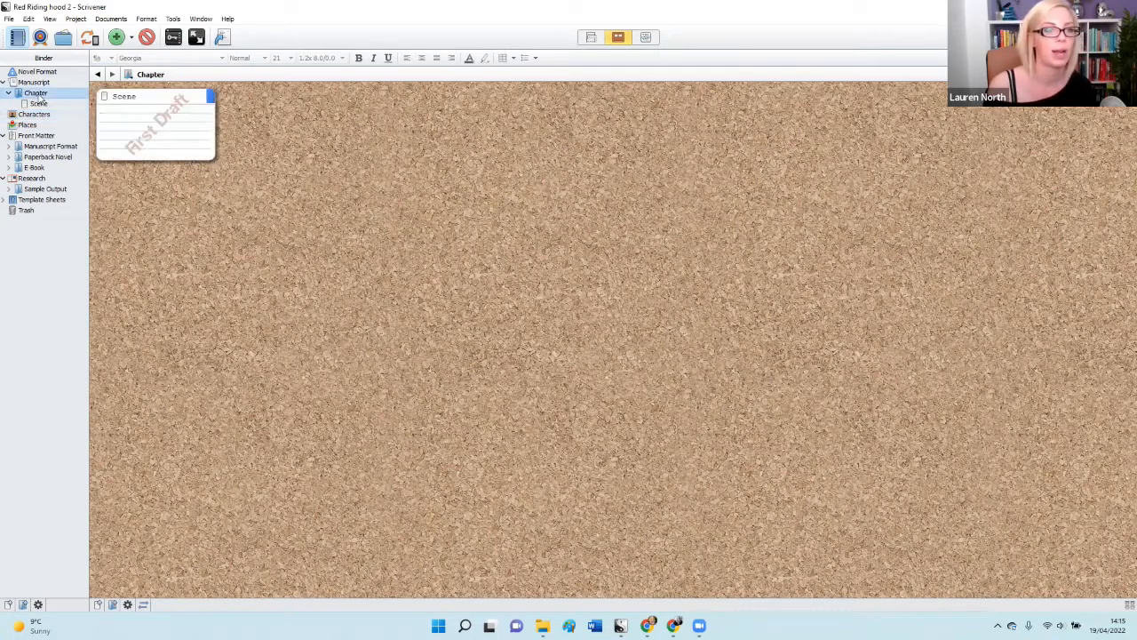
double_click(37, 93)
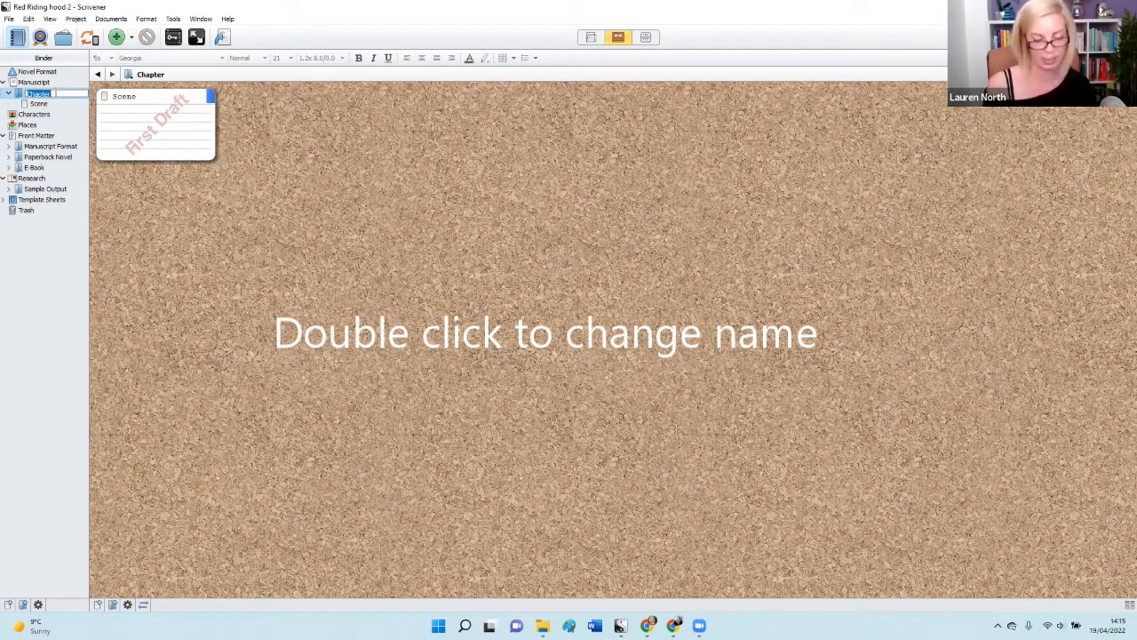
type("Red R")
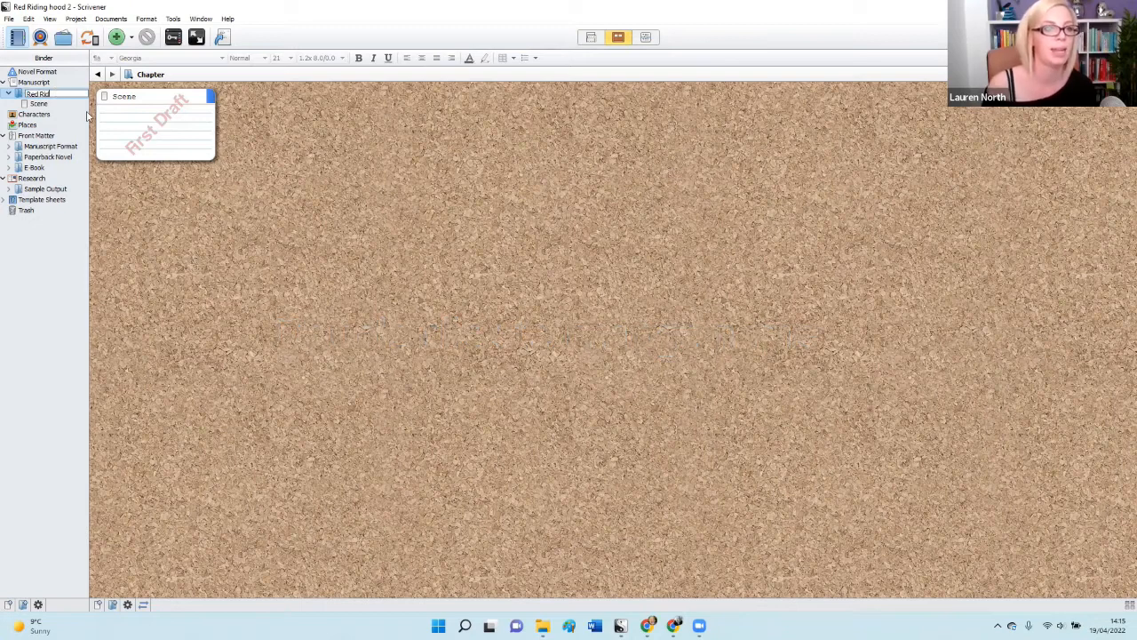
type("iding Hood")
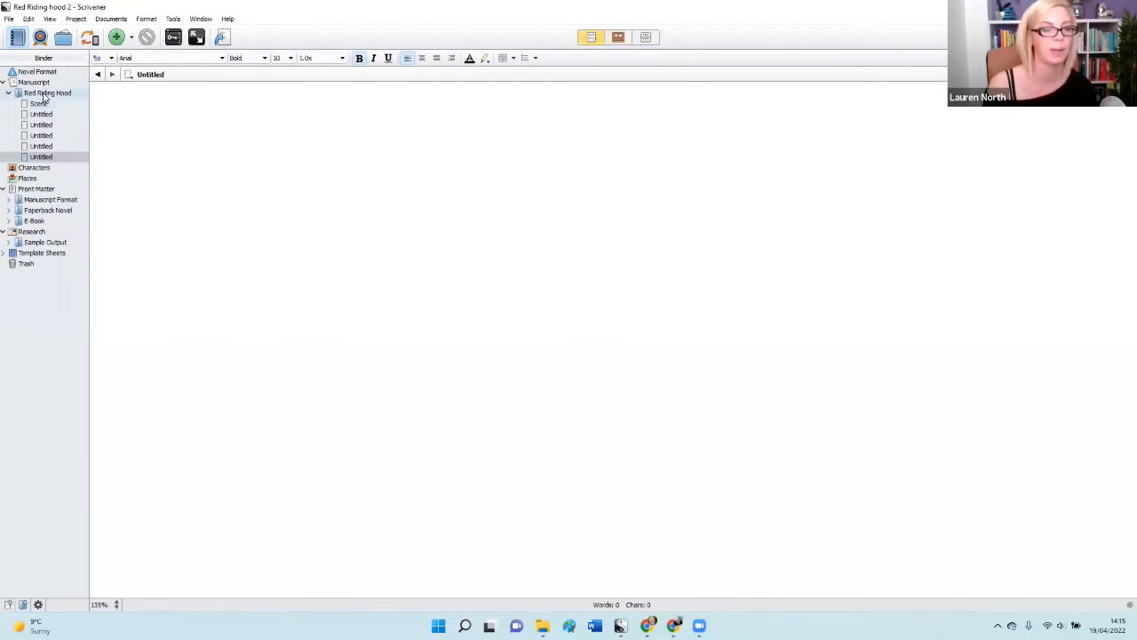
Compare the corkboard and document views for the Red Riding Hood folder, its scene and the first untitled document
left_click(44, 94)
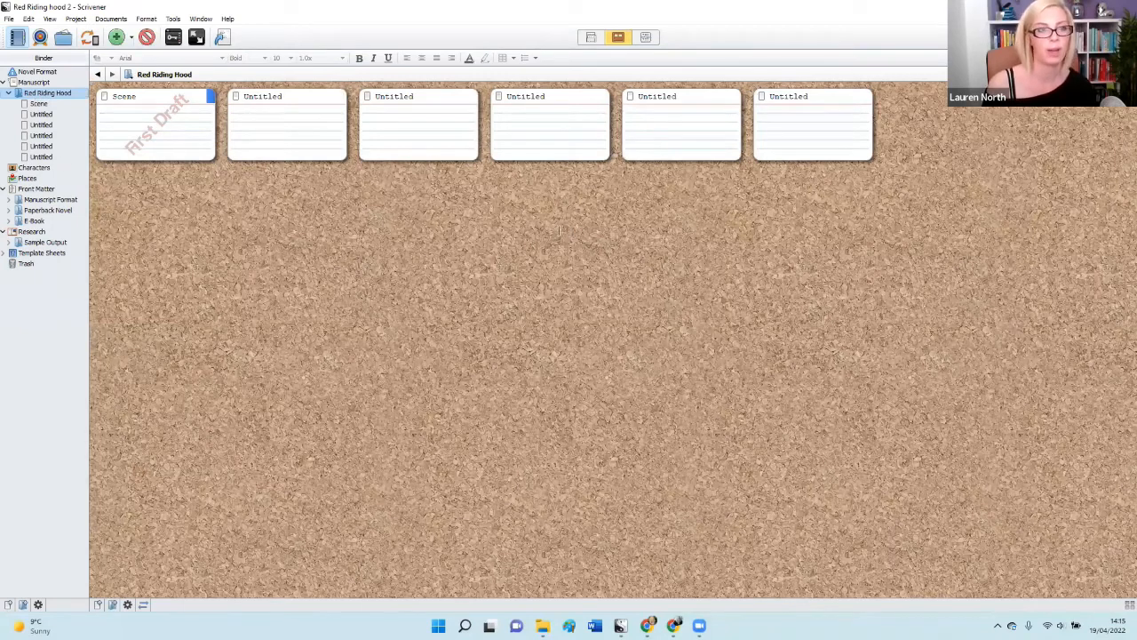
key("Down")
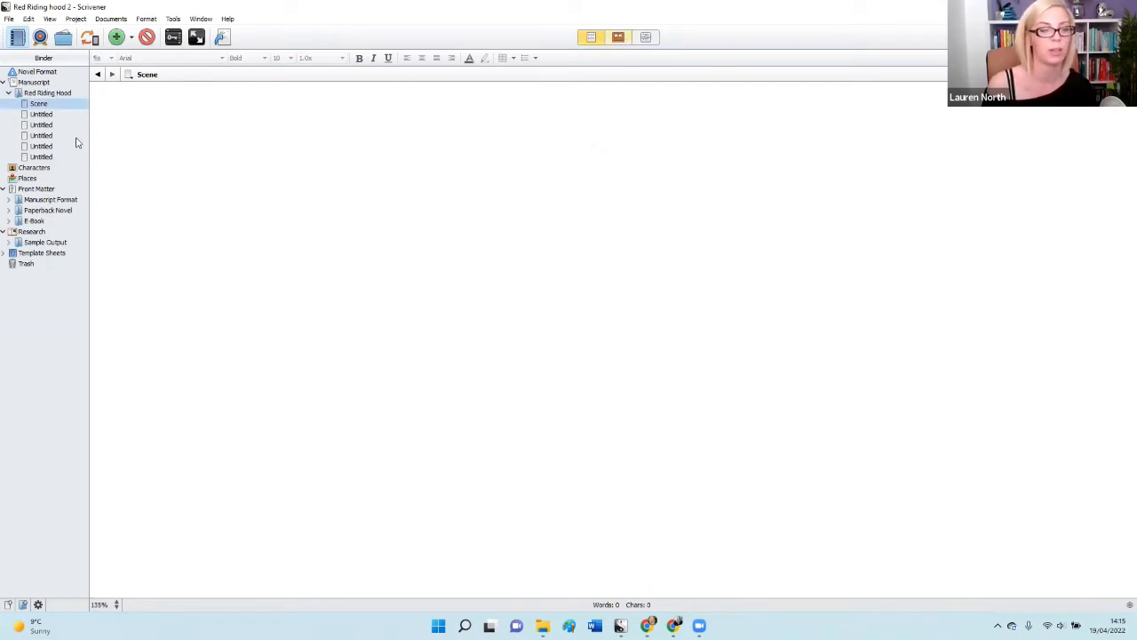
left_click(619, 40)
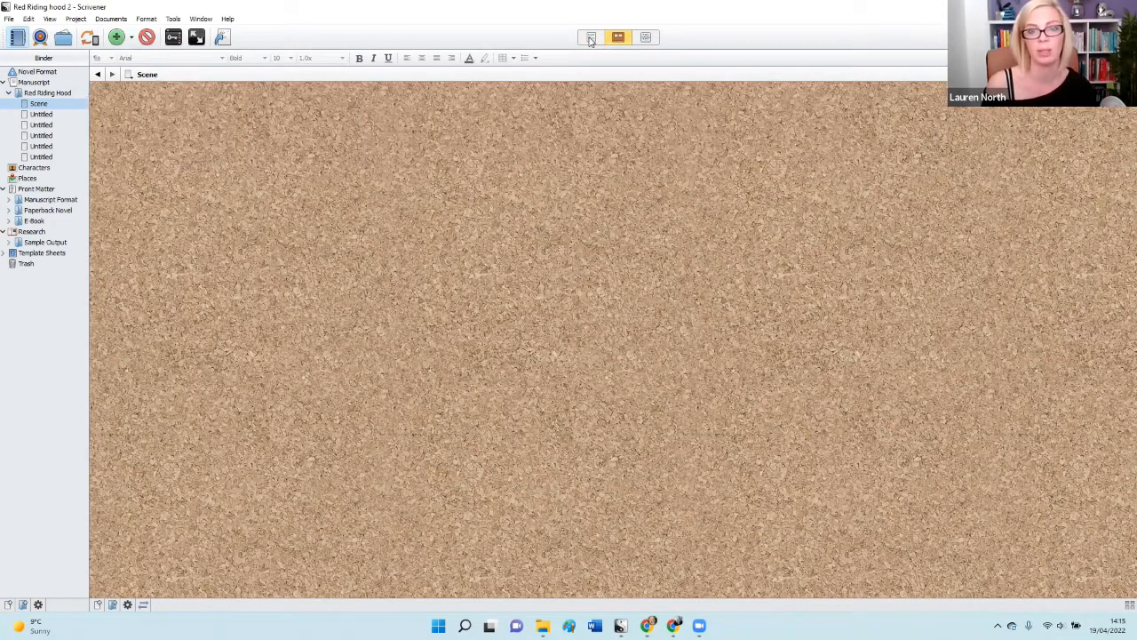
left_click(591, 40)
left_click(42, 115)
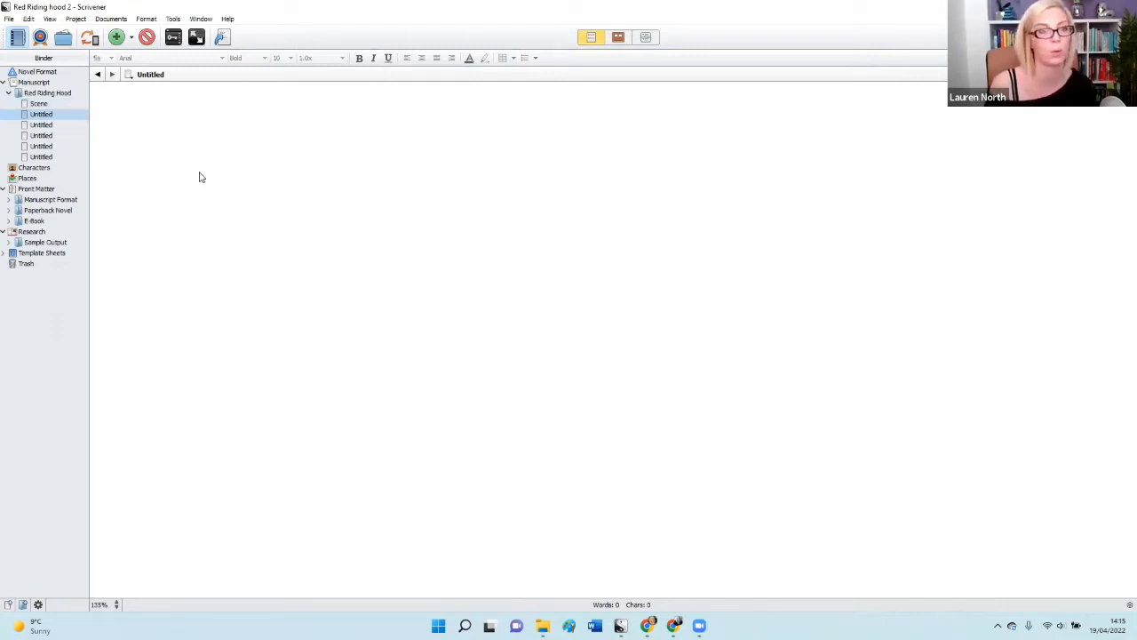
On the Red Riding Hood folder's corkboard, title the first card "Mum asks Red to go" with the synopsis "hot day"
key("ctrl+2")
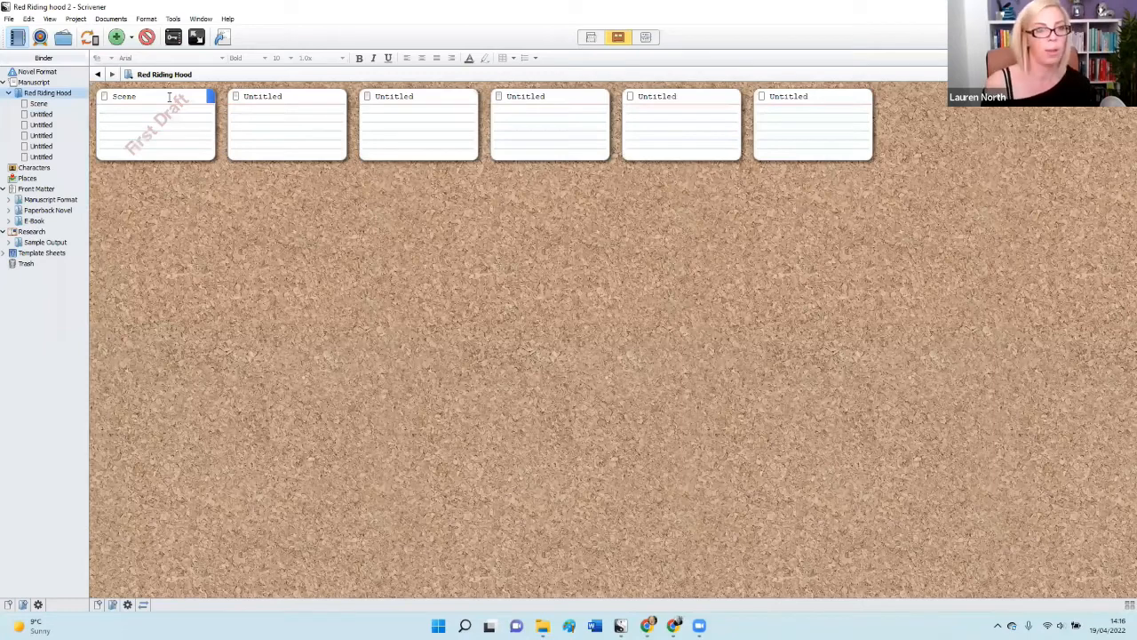
double_click(168, 96)
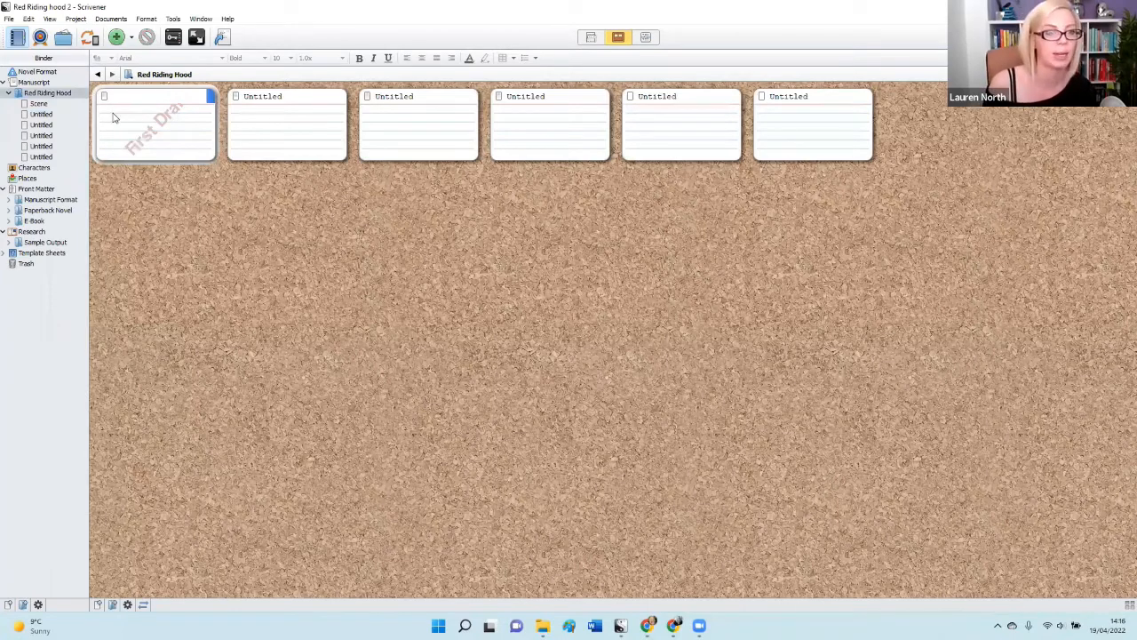
type("Mum asks Red to go")
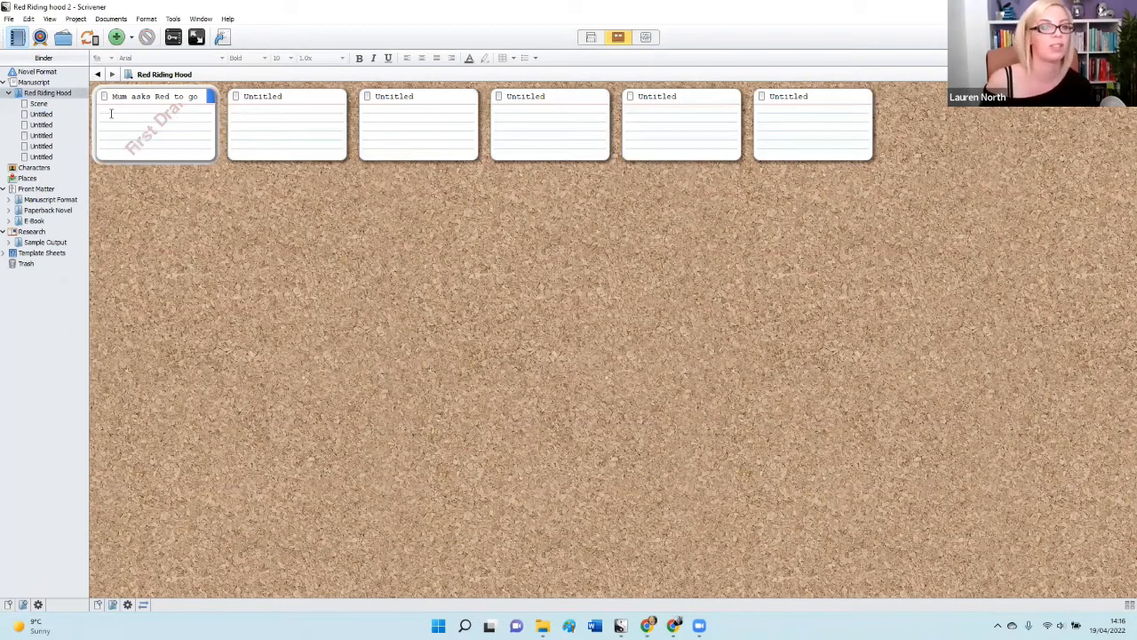
key("Tab")
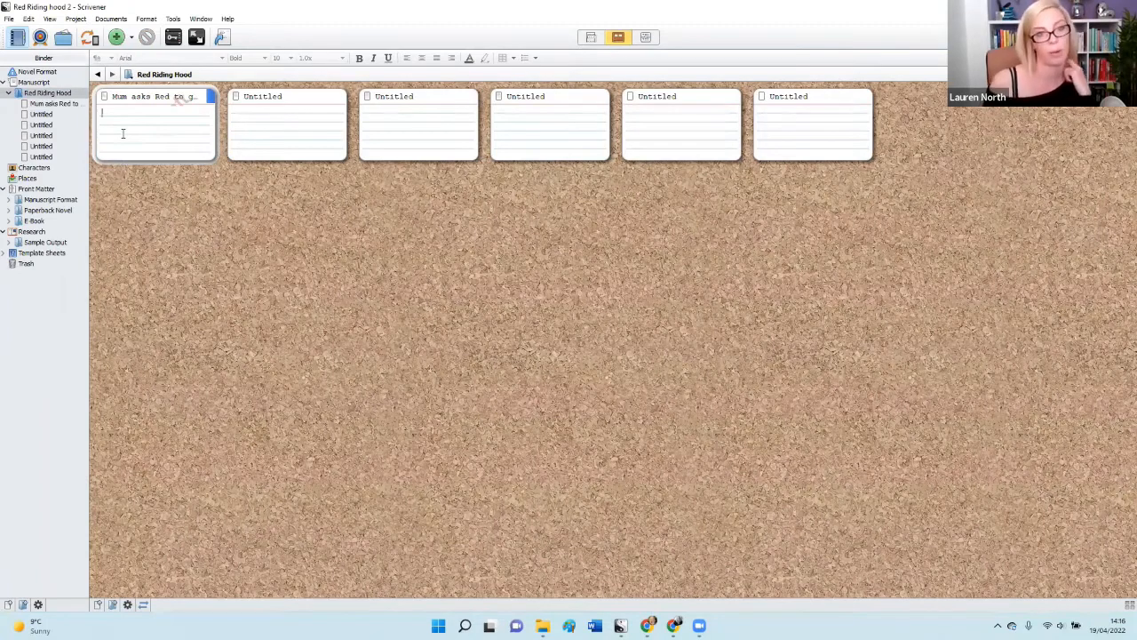
type("hot day")
Title the second index card "Wood cutter into" and give it the synopsis "Wood cutter having a bad day"
left_click(272, 96)
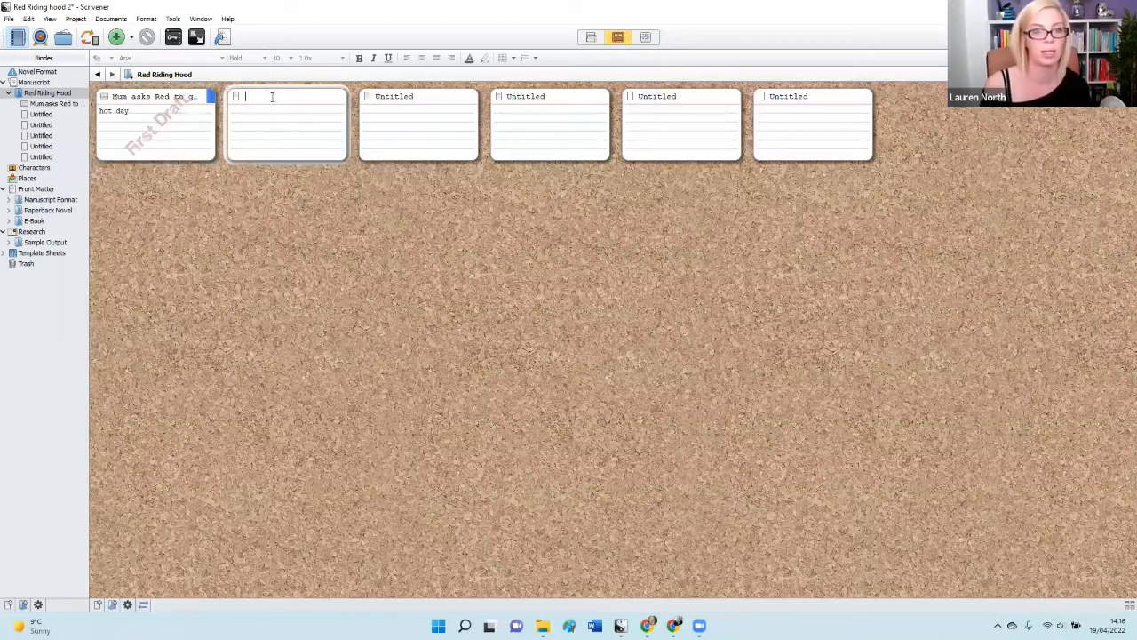
type("Wood cutter")
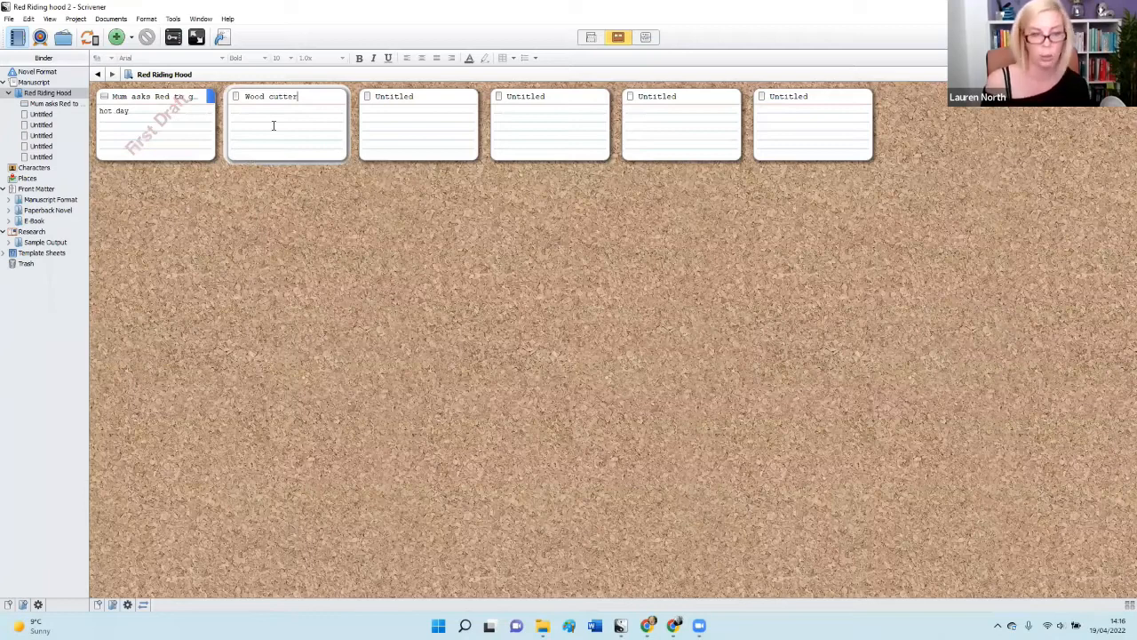
type(" into")
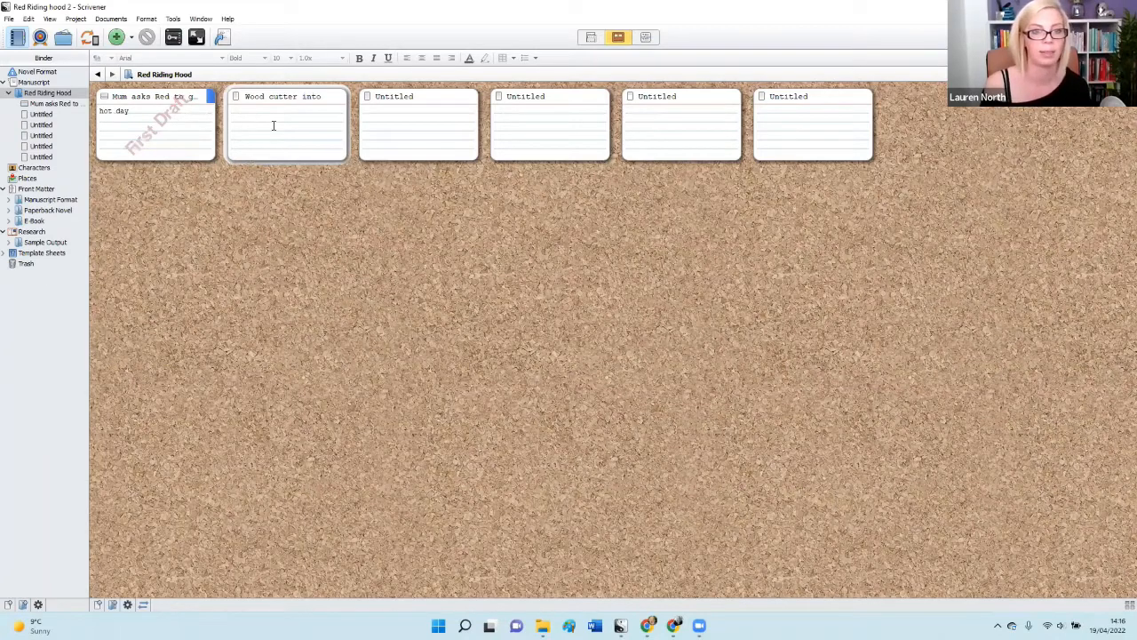
double_click(273, 125)
type("Wood cutter having a b")
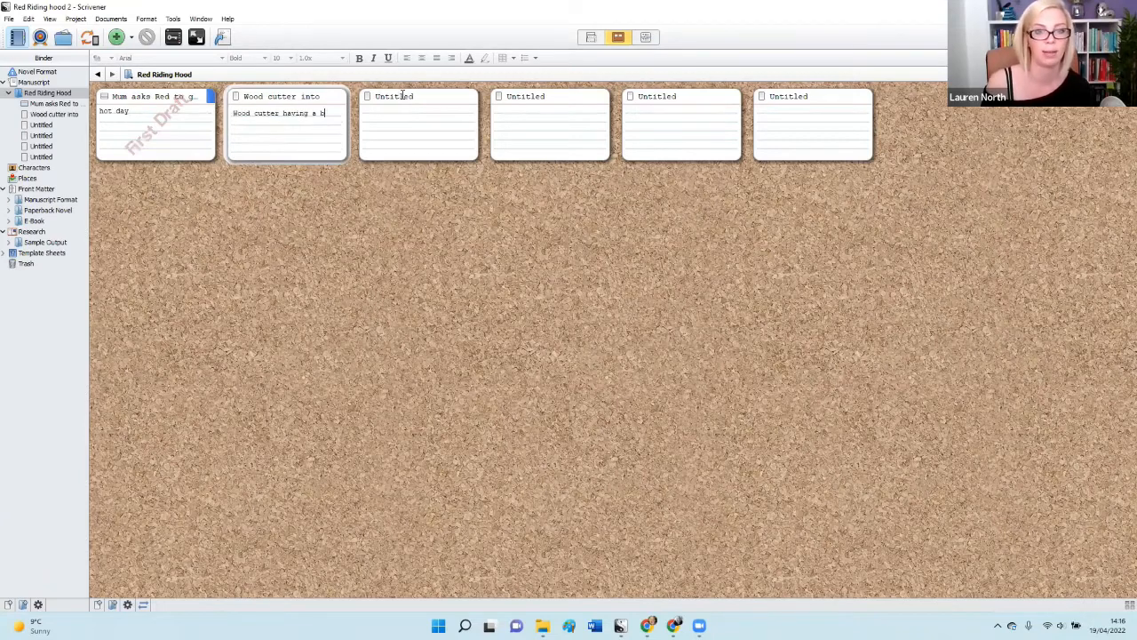
type("ad day")
Title the third index card "Wolf is hungry"
double_click(402, 95)
type("W")
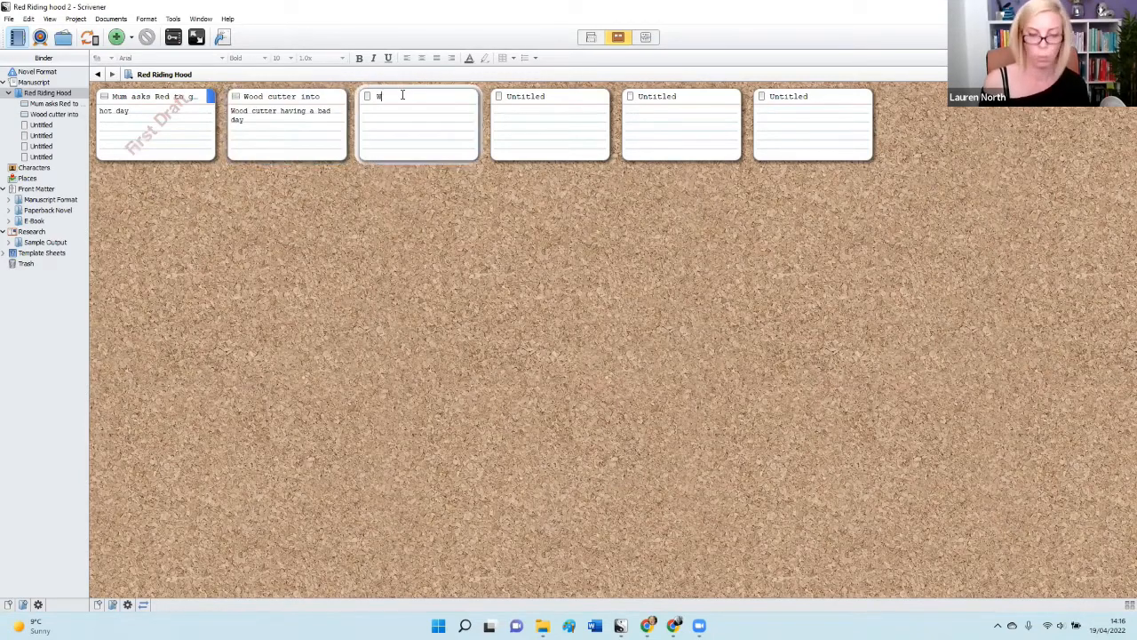
type("olf is hungy")
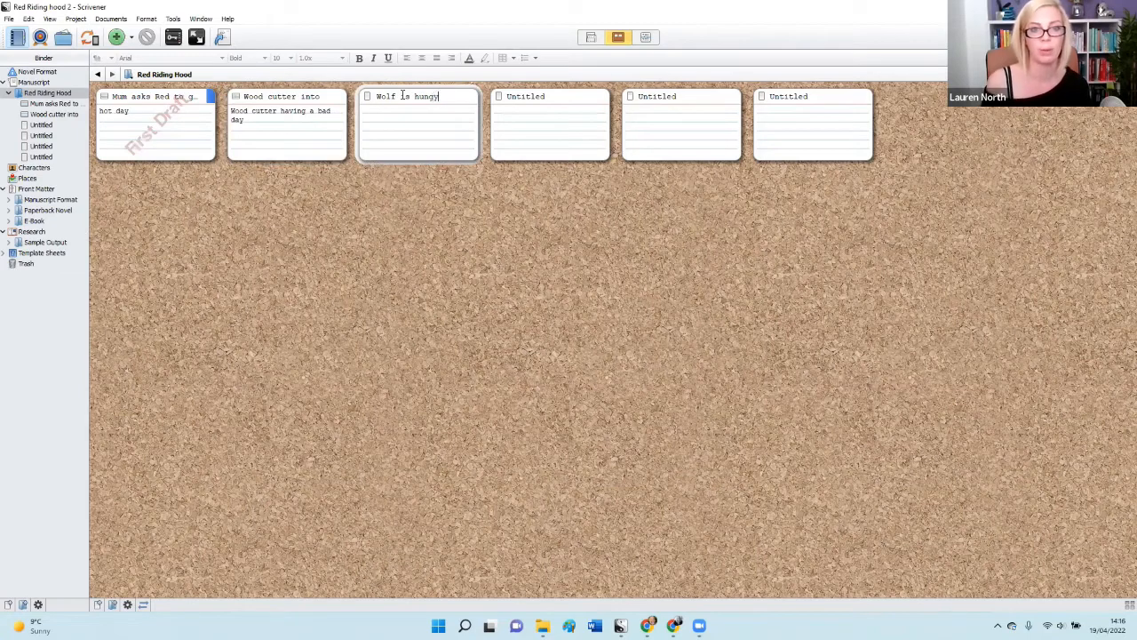
key("BackSpace")
type("r")
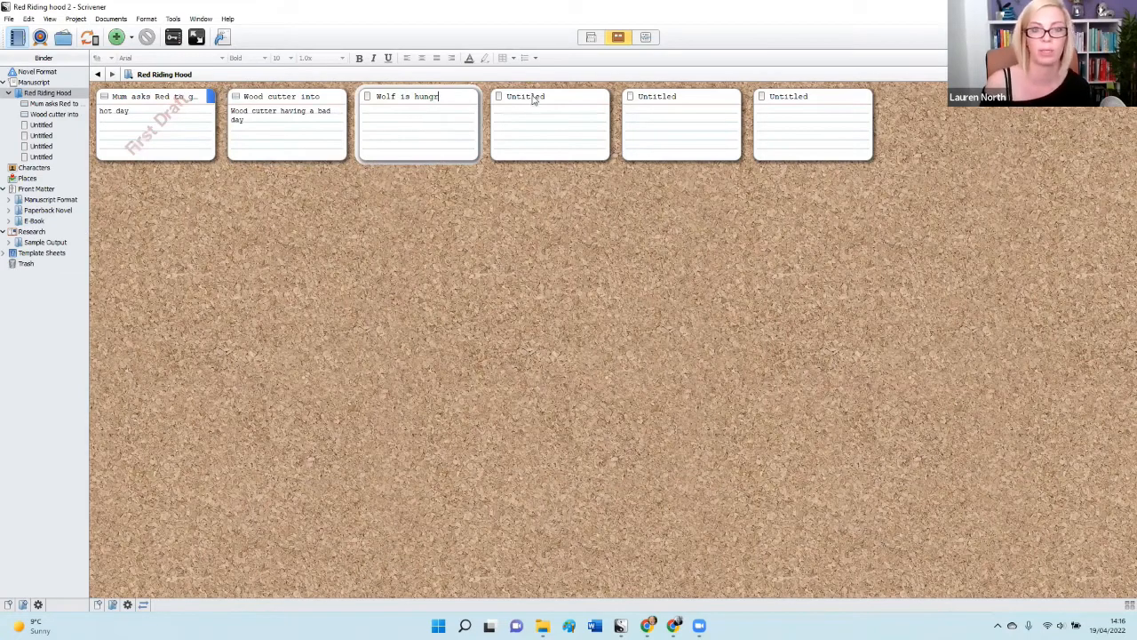
type("y")
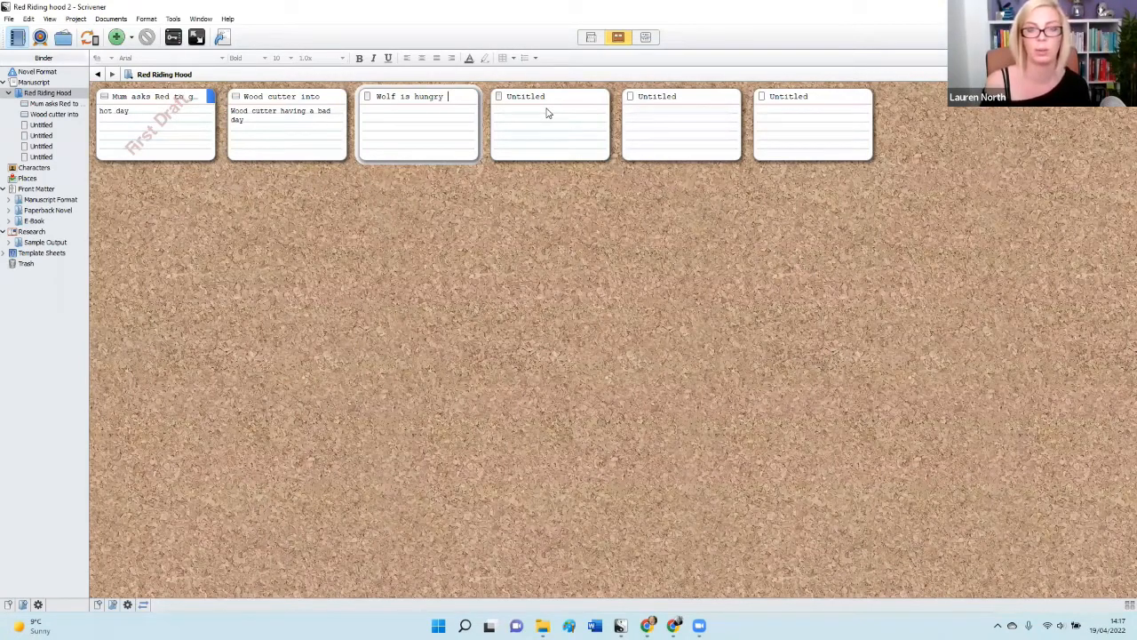
Title the fourth index card "Red goes into the woods"
left_click(548, 113)
type("Red goes into the woo")
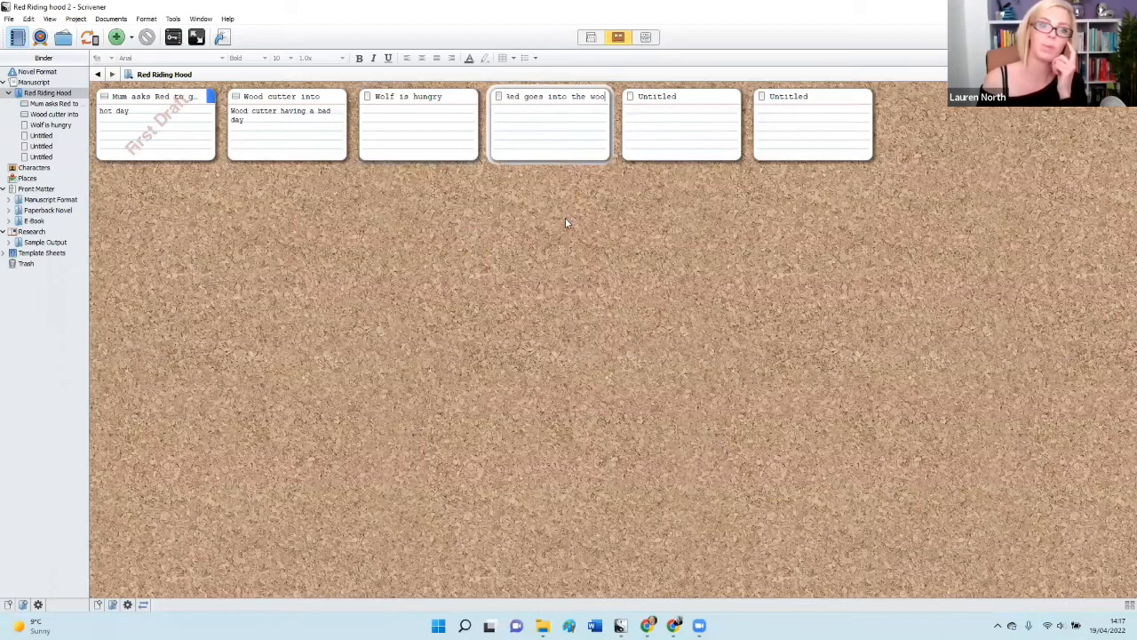
type("ds")
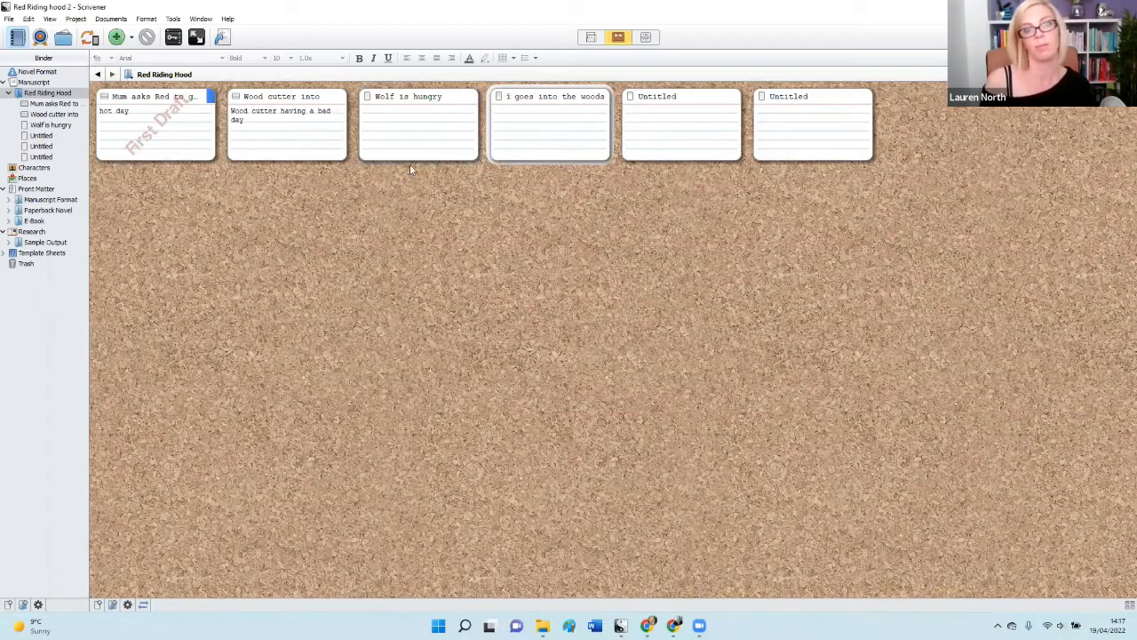
left_click(459, 173)
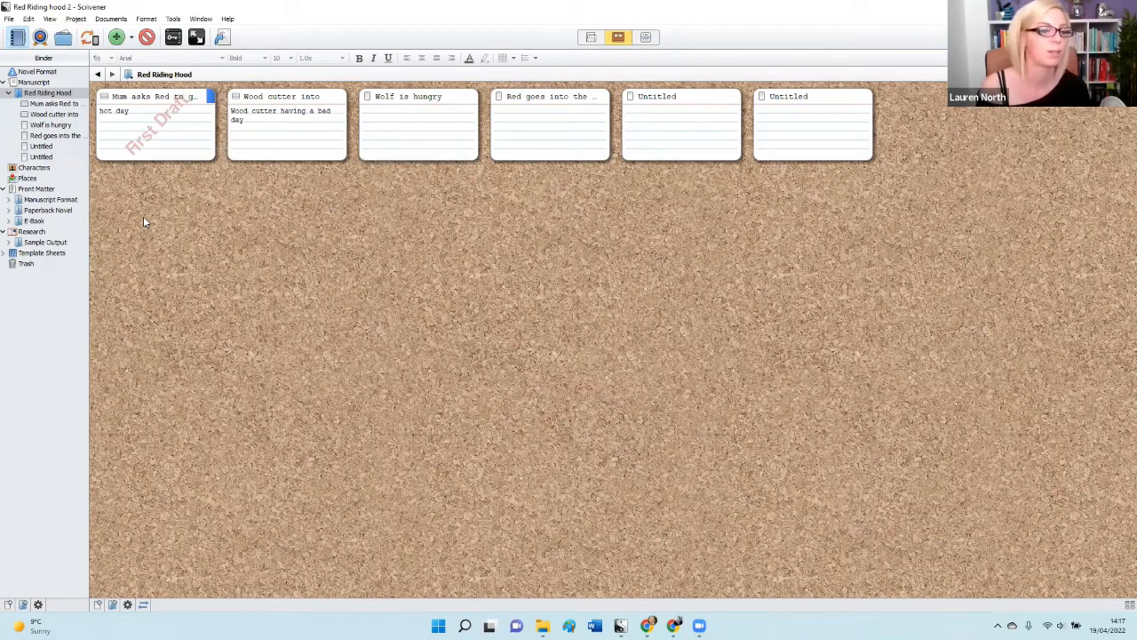
Open the project's label list for editing and rename the Character Notes label to "Red riding"
right_click(176, 133)
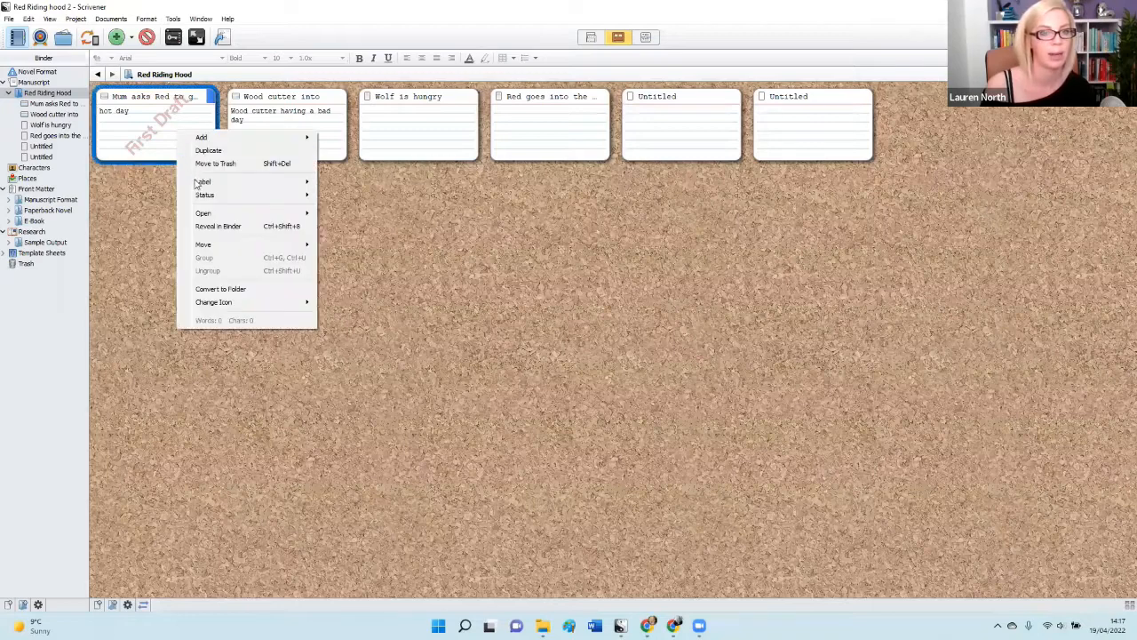
mouse_move(200, 182)
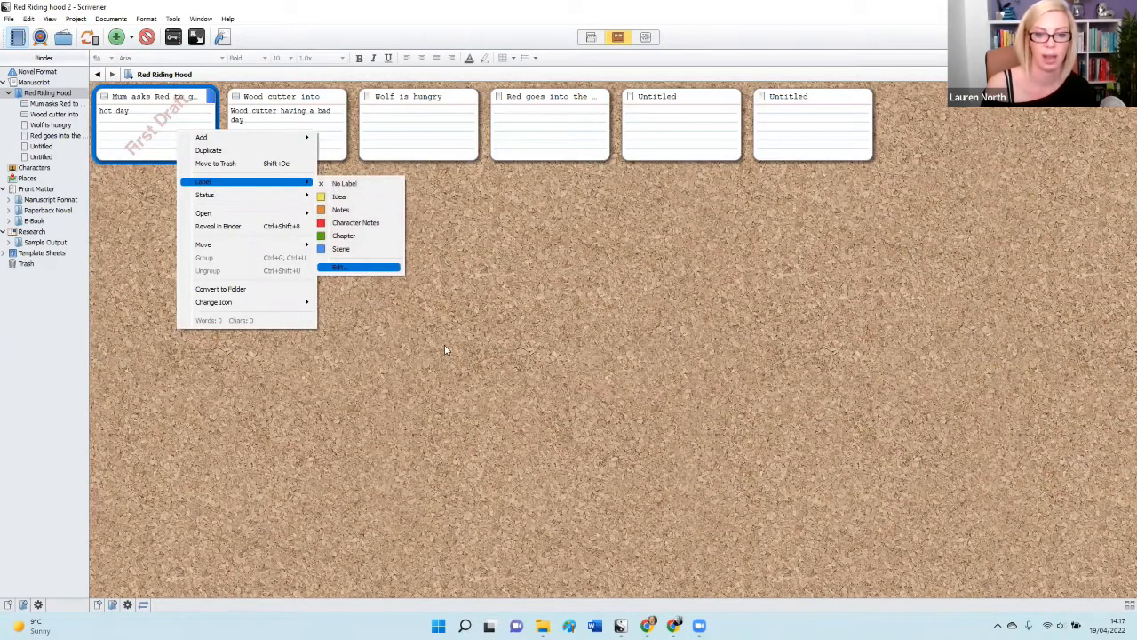
key("Return")
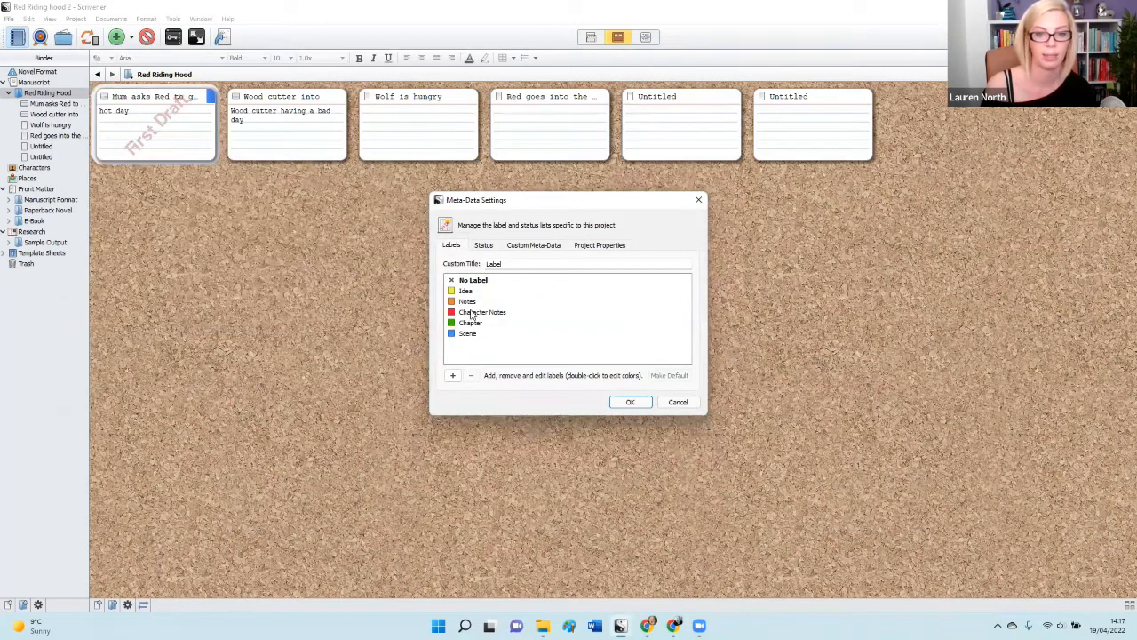
double_click(569, 315)
type("Red Riding")
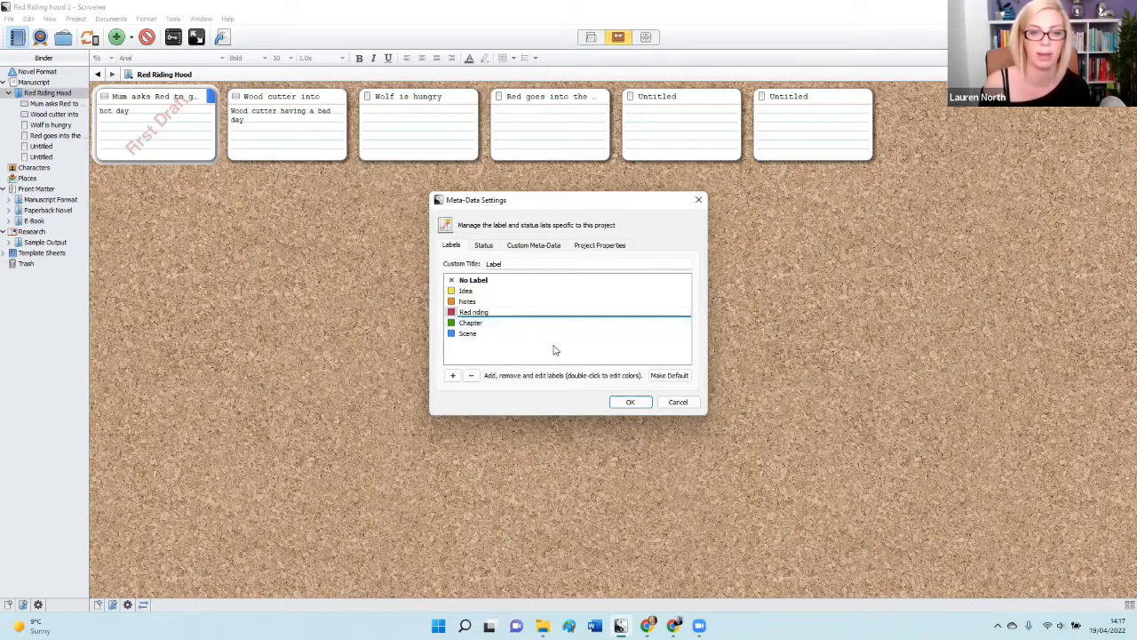
key("Return")
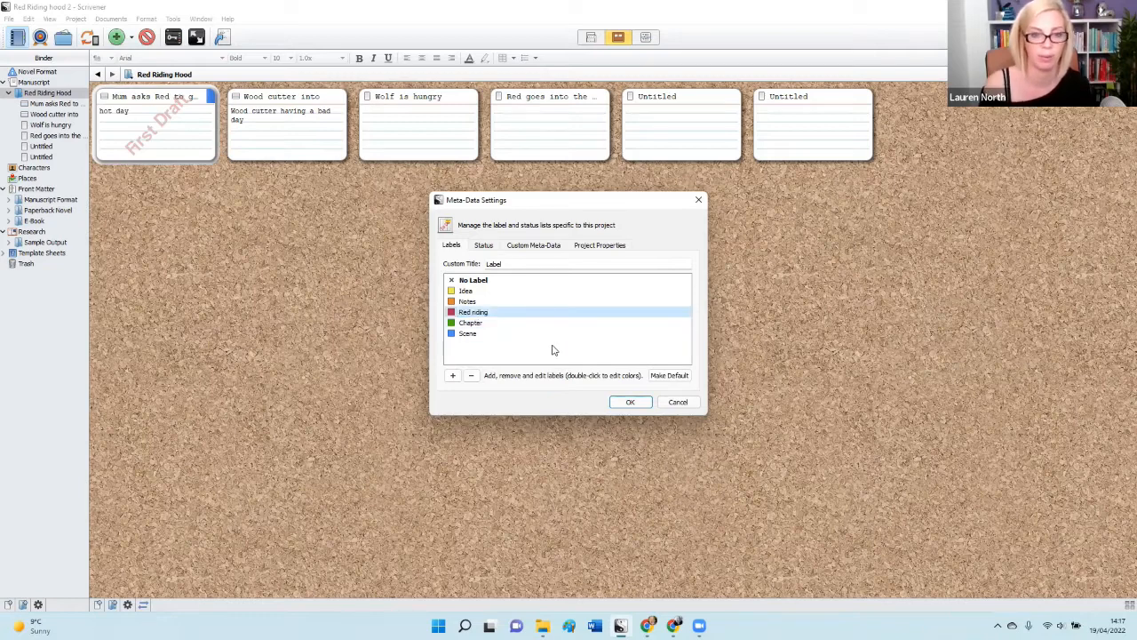
Rename the Chapter label to "Wood cutter" and the Scene label to "Wolf", and save the label list
double_click(480, 326)
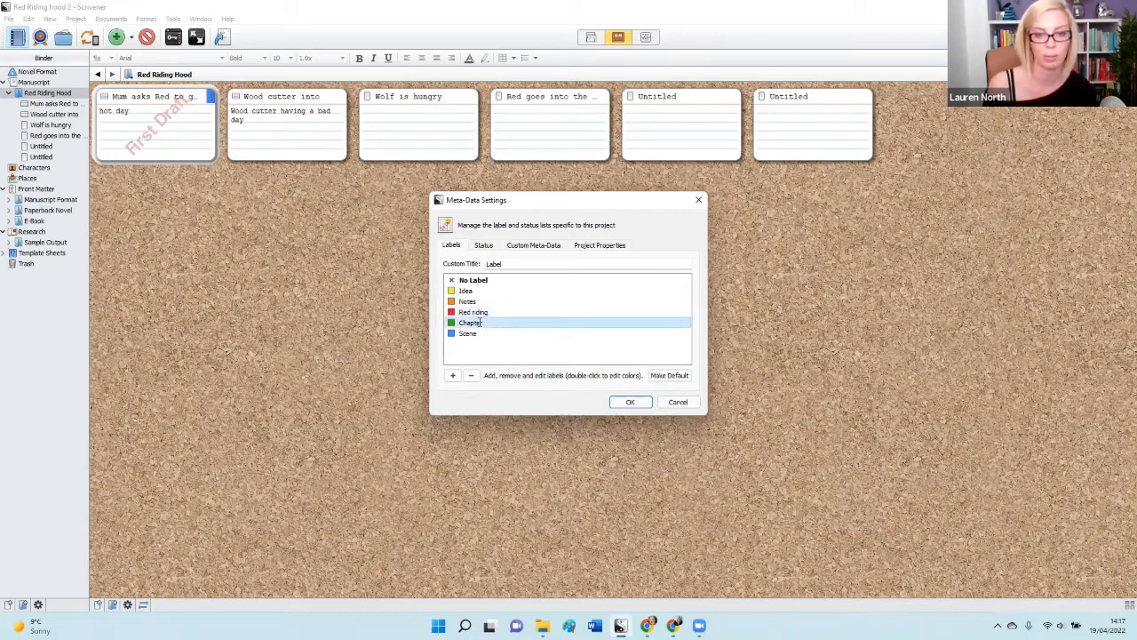
left_click(491, 322)
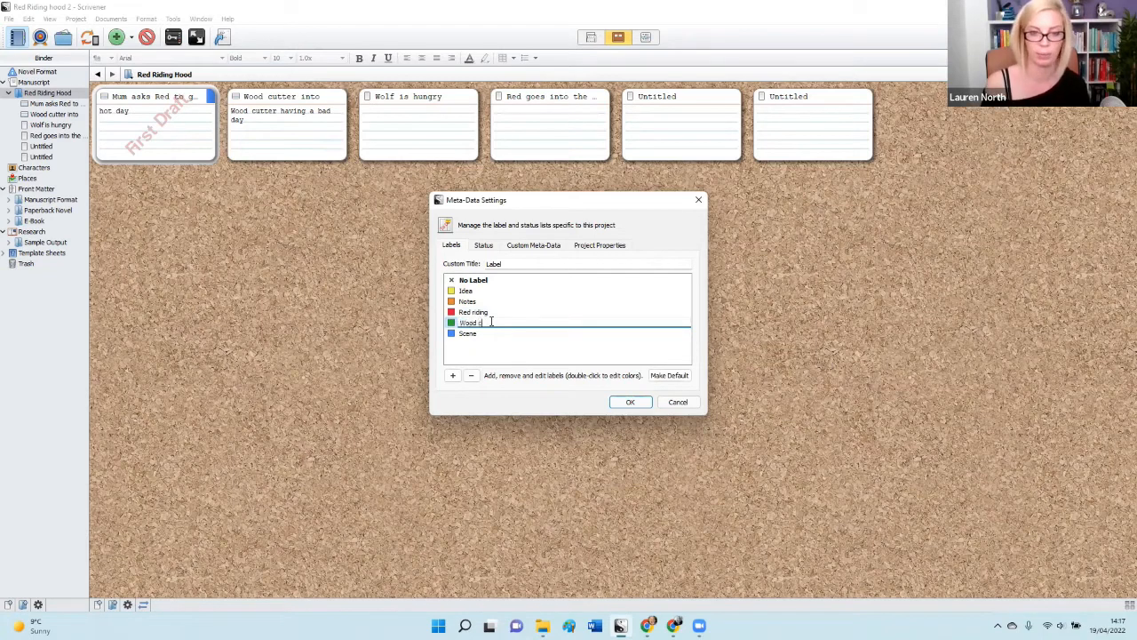
left_click(485, 340)
double_click(467, 336)
left_click(491, 333)
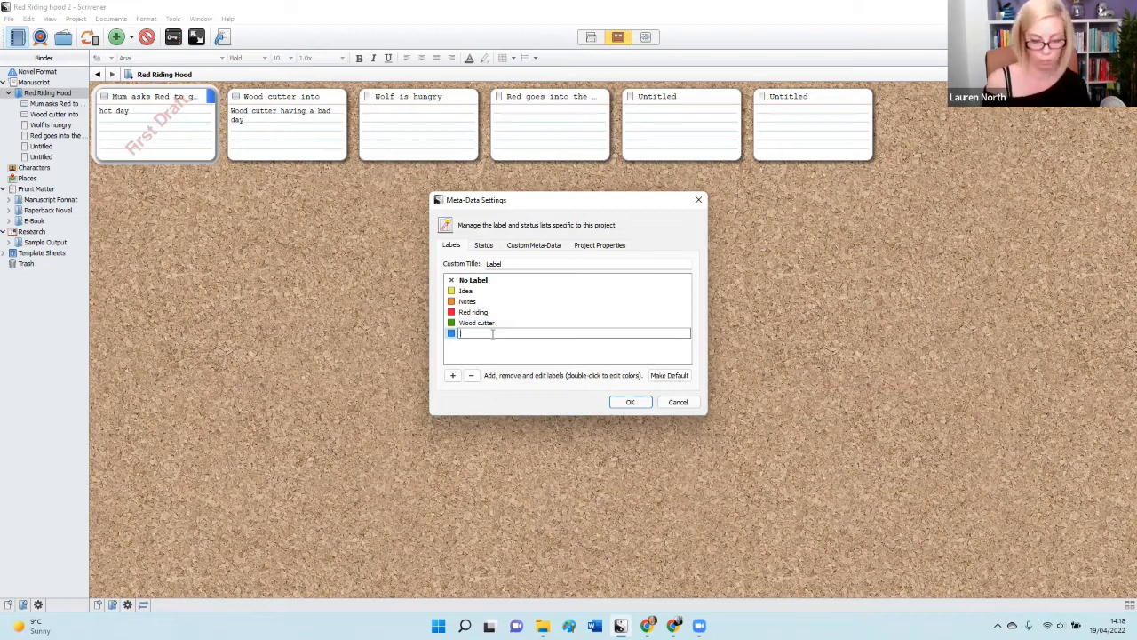
left_click(630, 402)
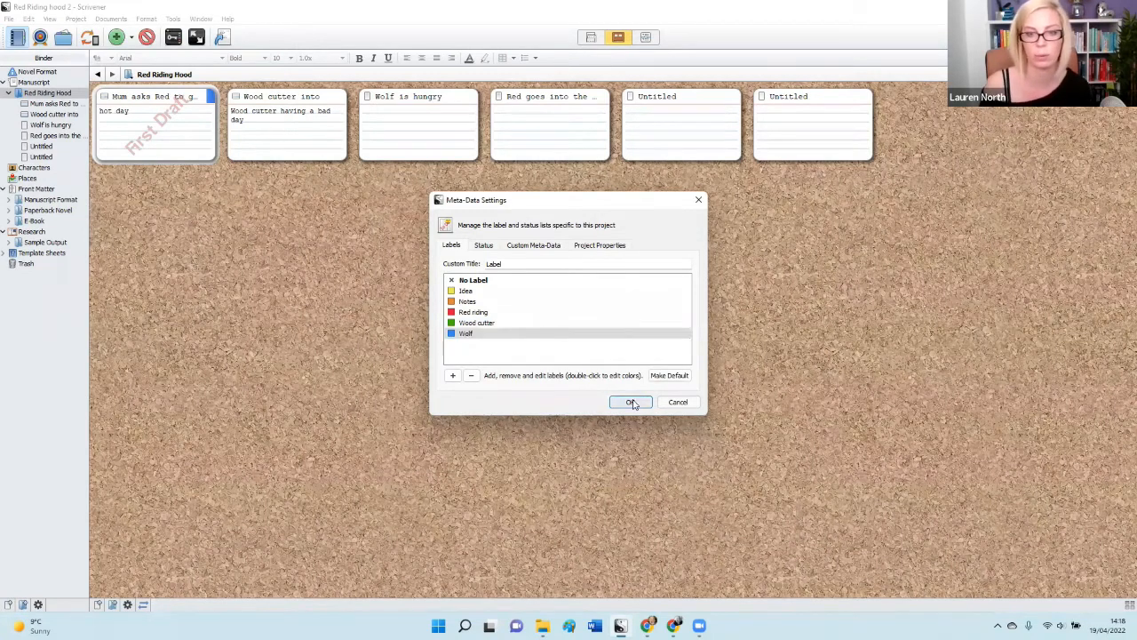
Assign the Red riding label to the "Mum asks Red to go" card and the Wood cutter label to the "Wood cutter into" card
right_click(148, 126)
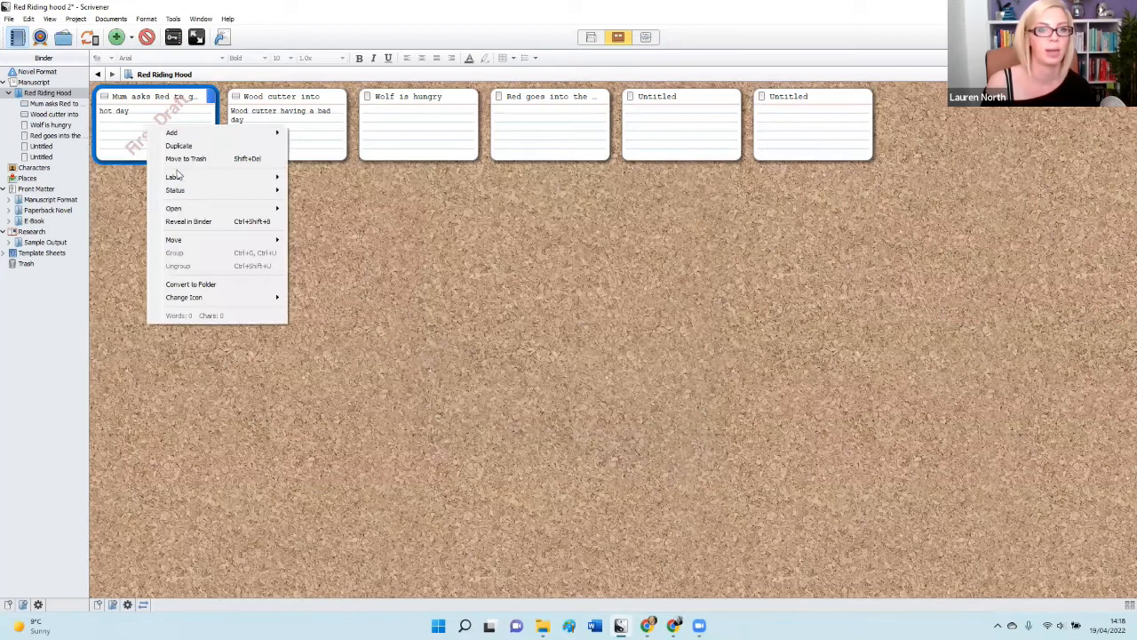
mouse_move(233, 175)
left_click(316, 217)
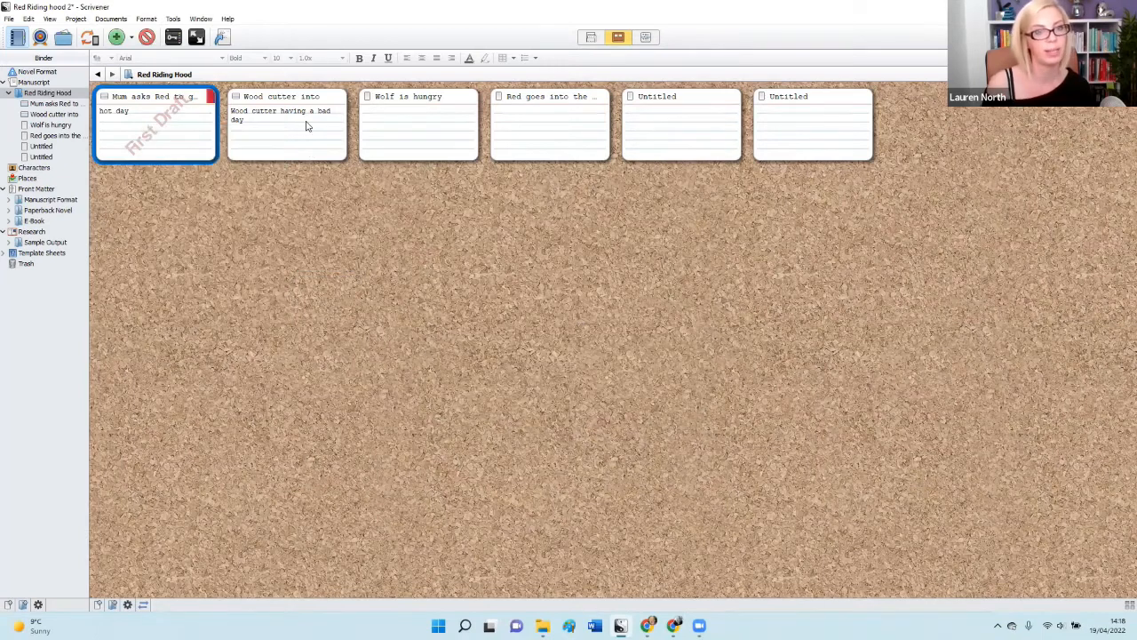
right_click(307, 125)
mouse_move(333, 169)
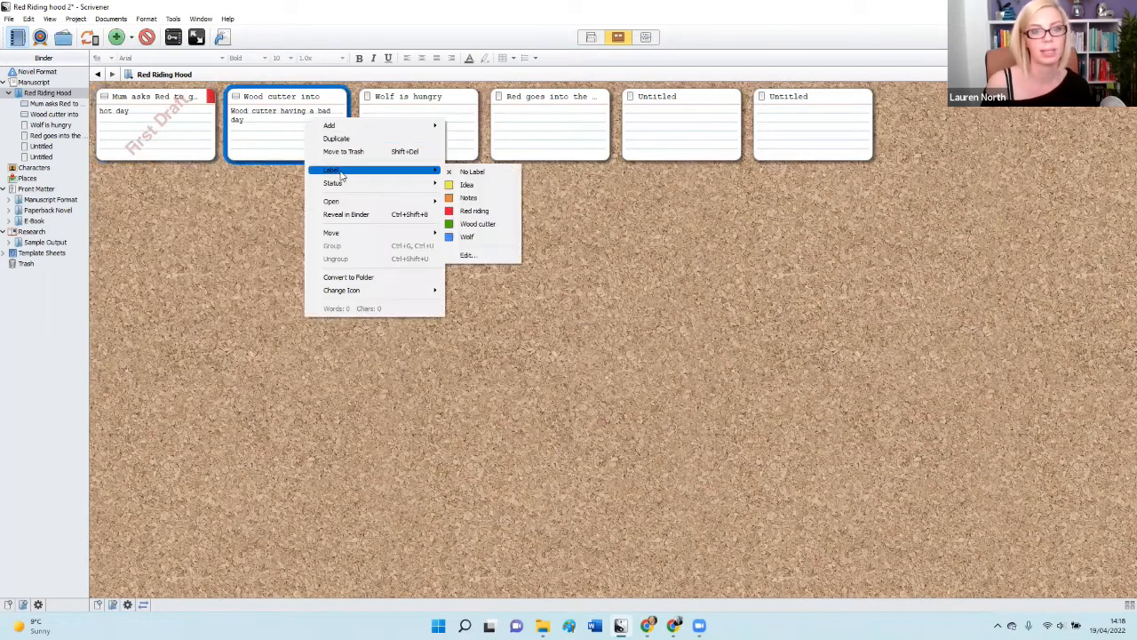
left_click(480, 225)
Assign the Wolf label to the "Wolf is hungry" card and the Red riding label to the "Red goes into the woods" card
right_click(444, 131)
mouse_move(524, 182)
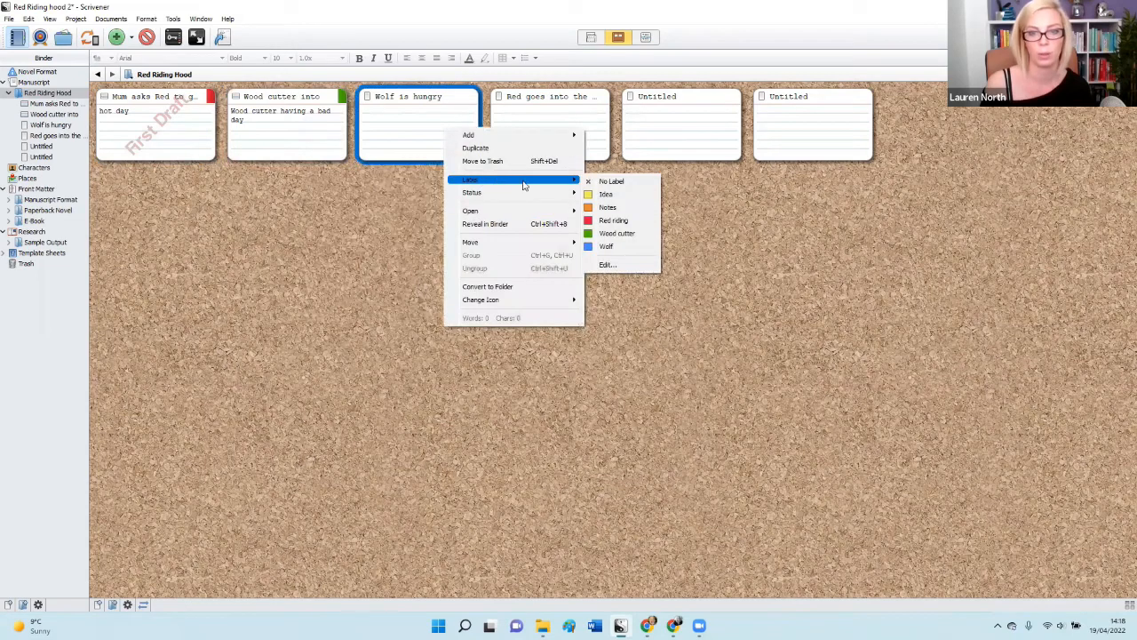
left_click(616, 246)
right_click(553, 137)
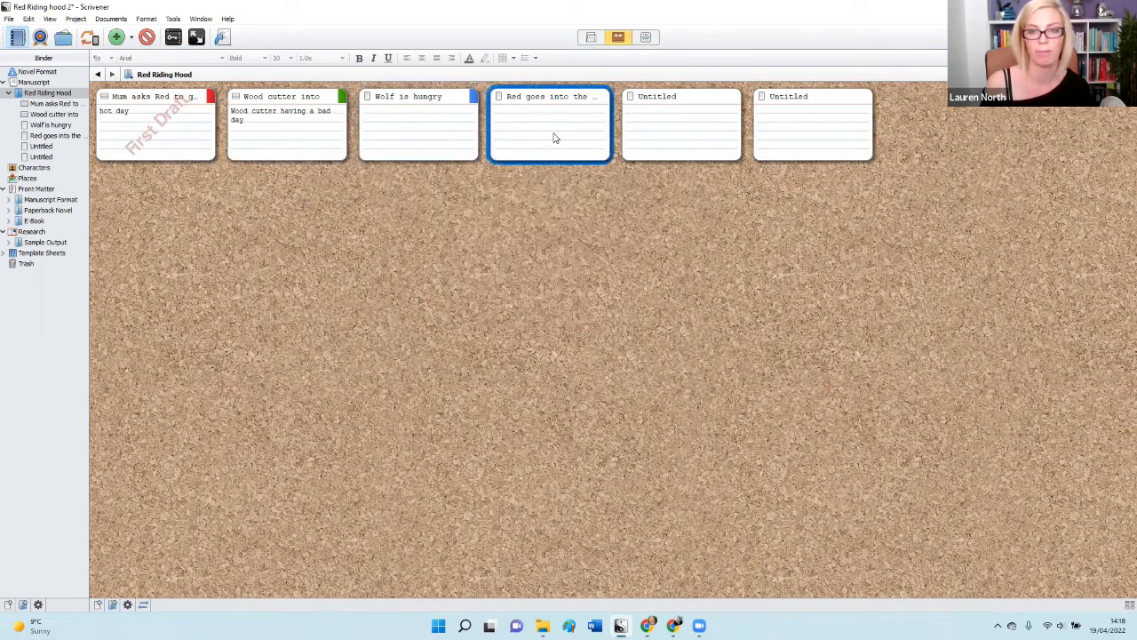
mouse_move(592, 189)
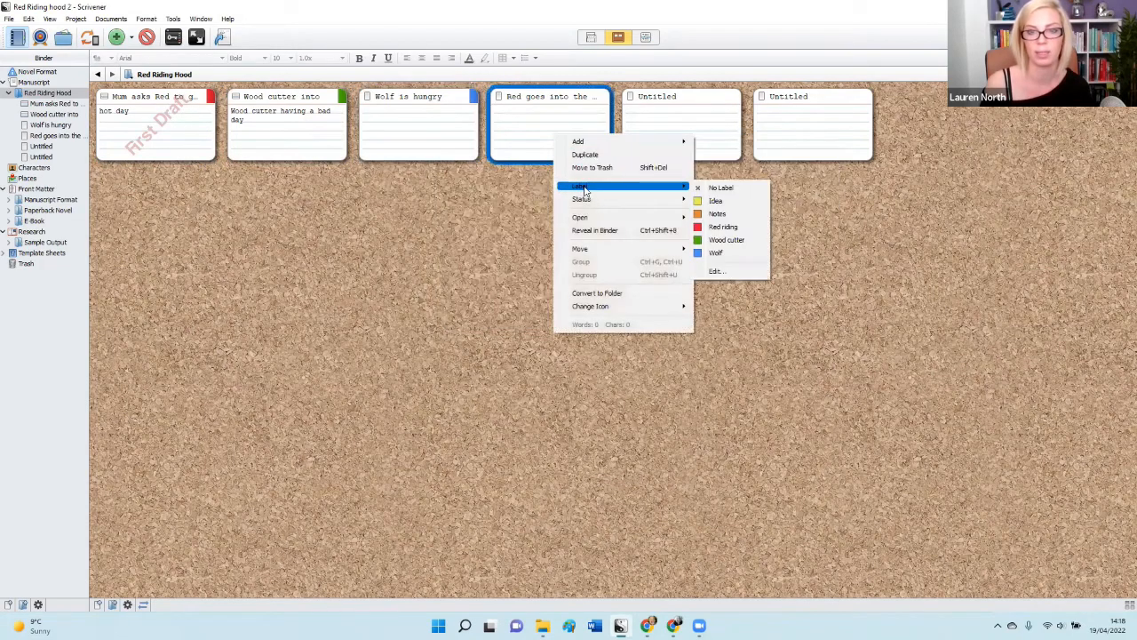
left_click(704, 226)
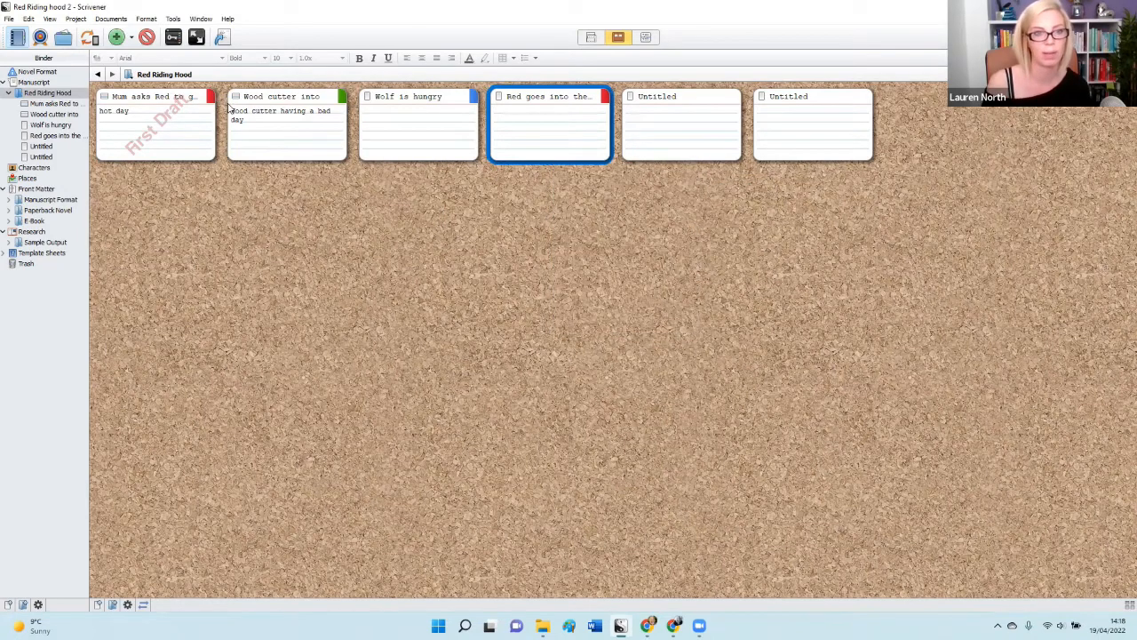
left_click(597, 189)
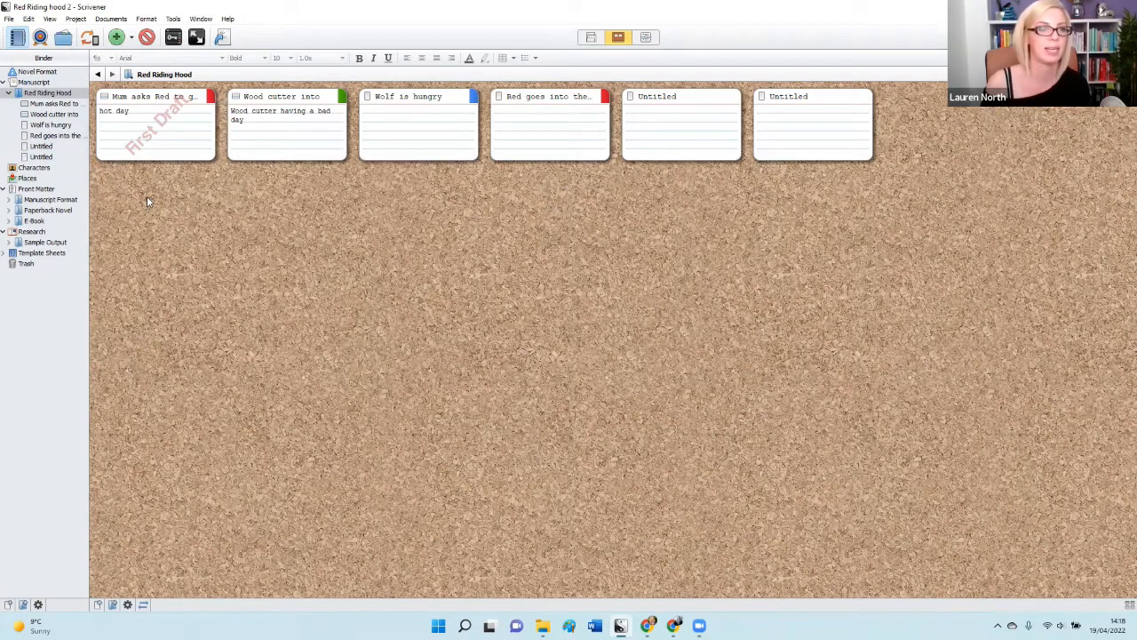
Turn on the use of label colors in the Binder
left_click(31, 20)
mouse_move(49, 19)
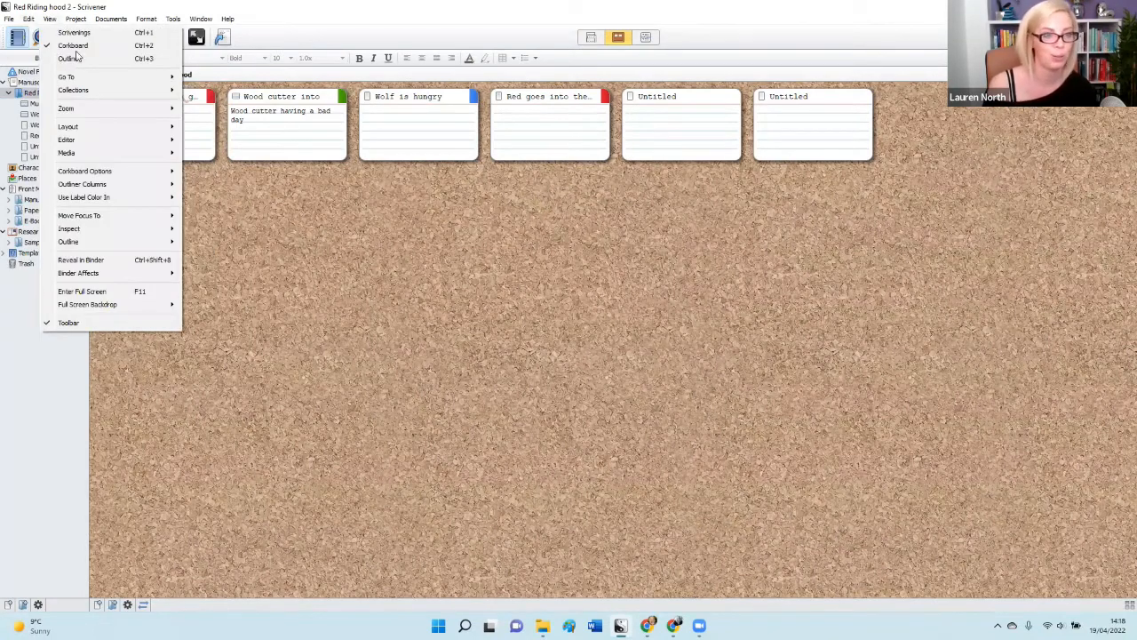
mouse_move(89, 197)
left_click(192, 196)
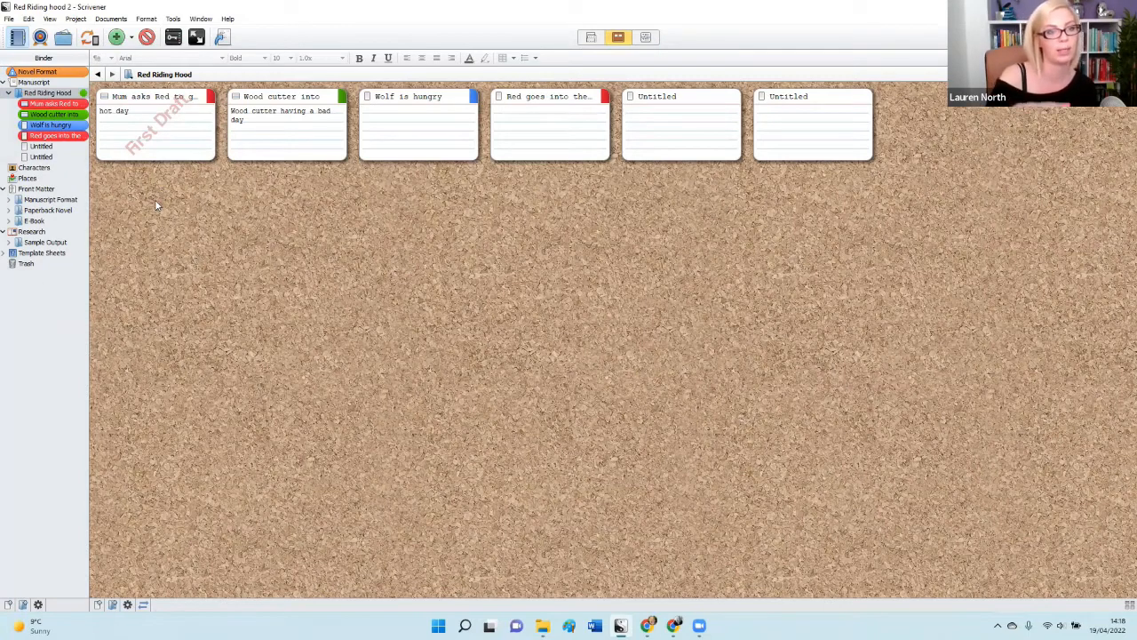
Open the "Mum asks Red to go see Grandma" scene and write "Chapter one" as its first line of text
left_click(45, 104)
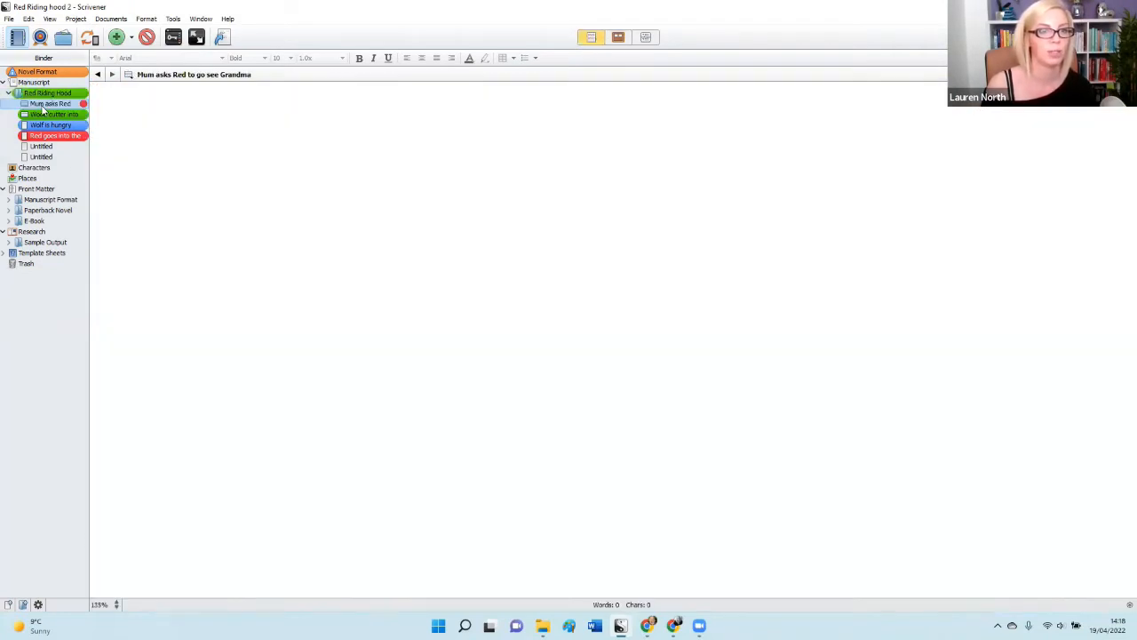
left_click(229, 125)
type("Chpat")
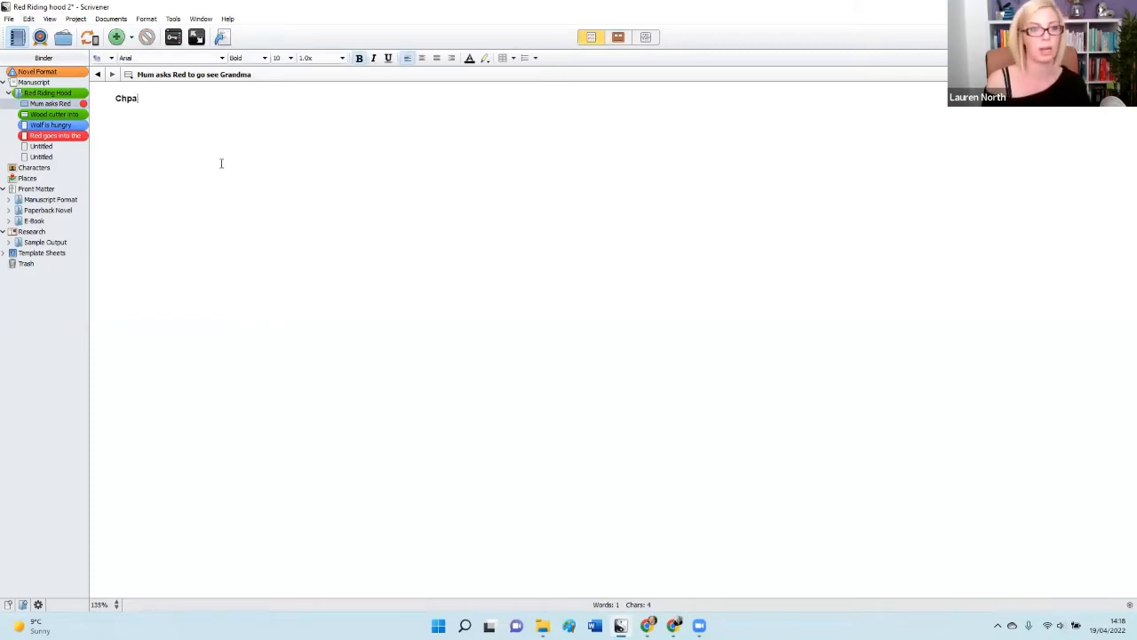
key("BackSpace")
type("a")
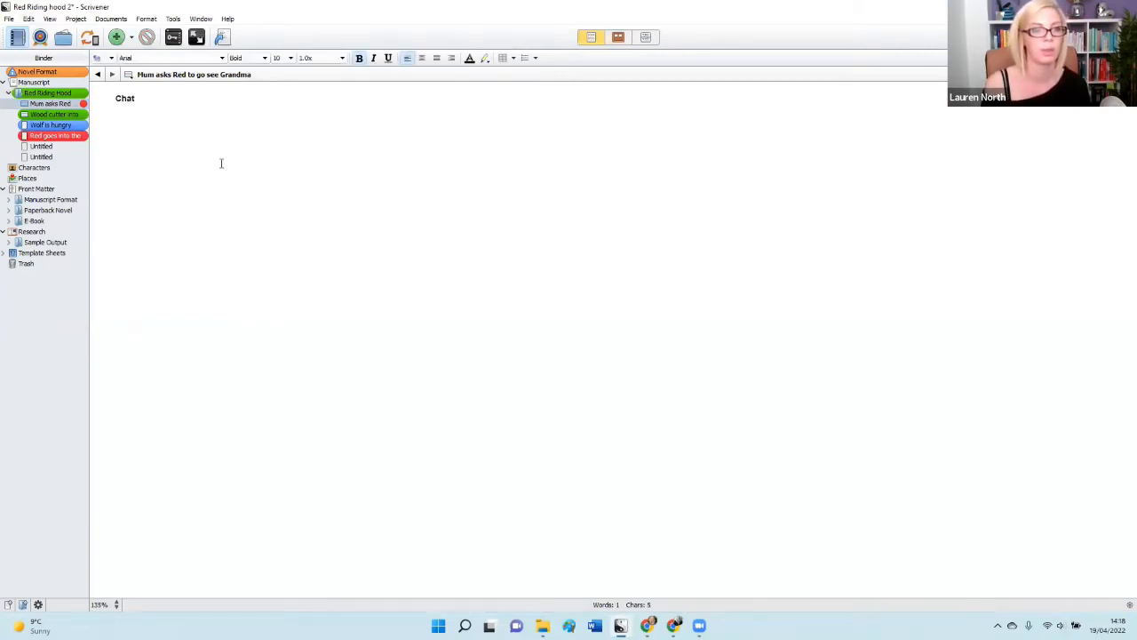
type("pter one")
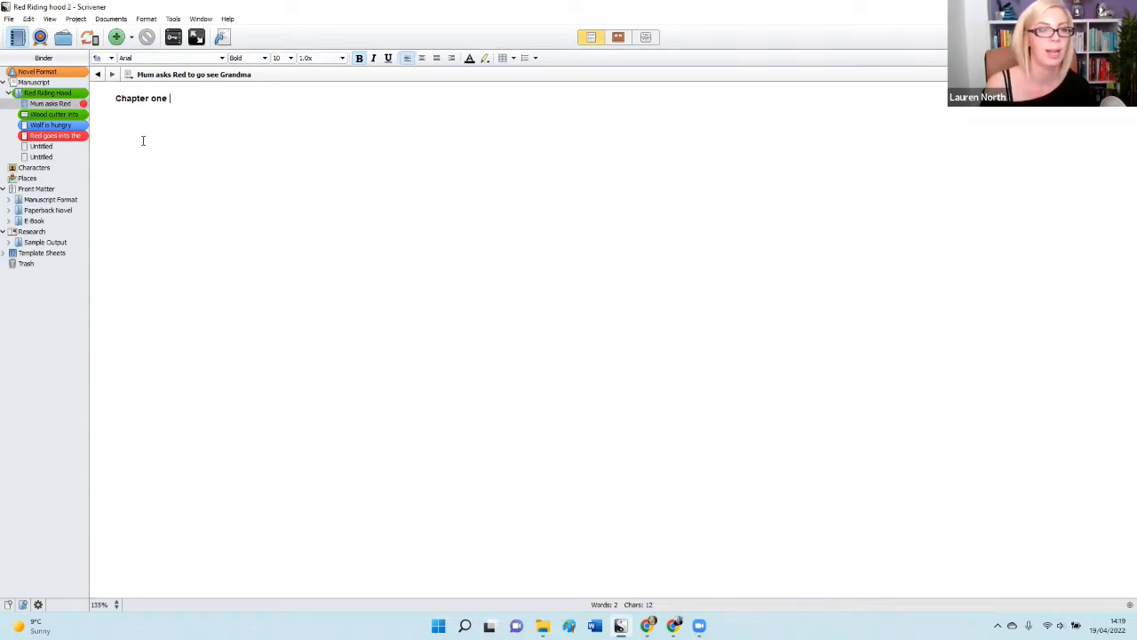
View the first untitled document and return to the text of the "Mum asks Red to go see Grandma" scene
left_click(69, 148)
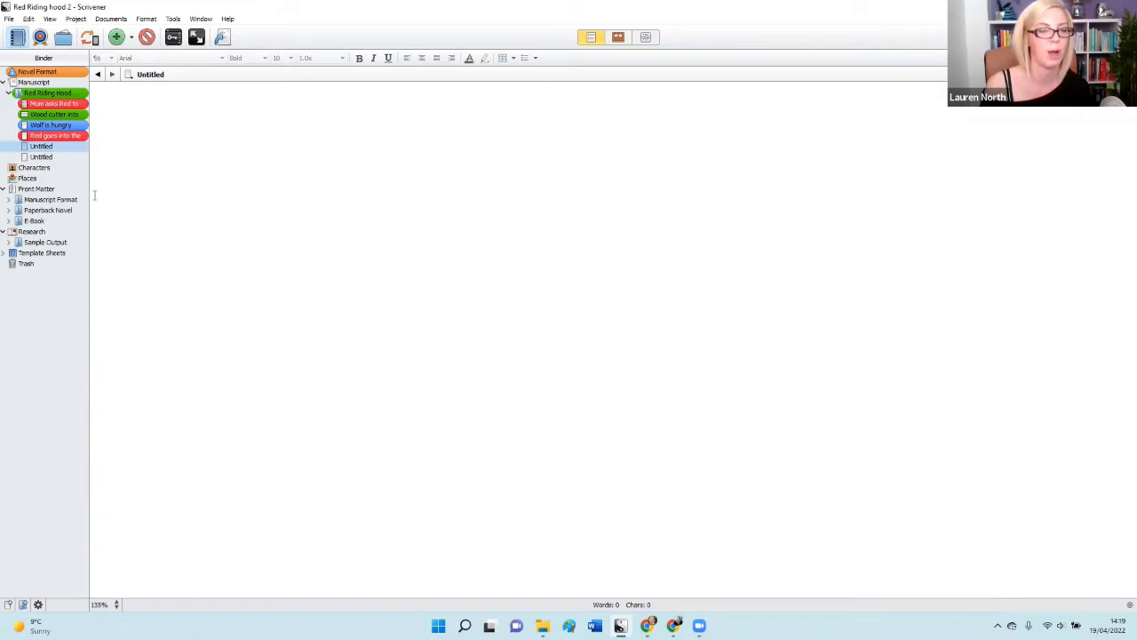
left_click(60, 106)
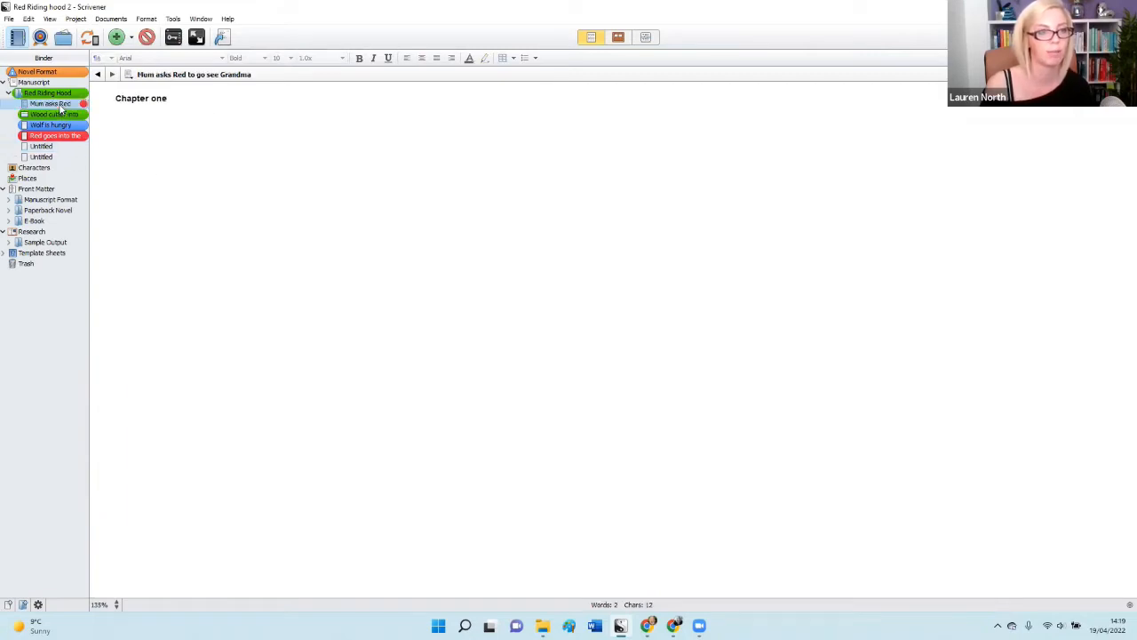
left_click(109, 98)
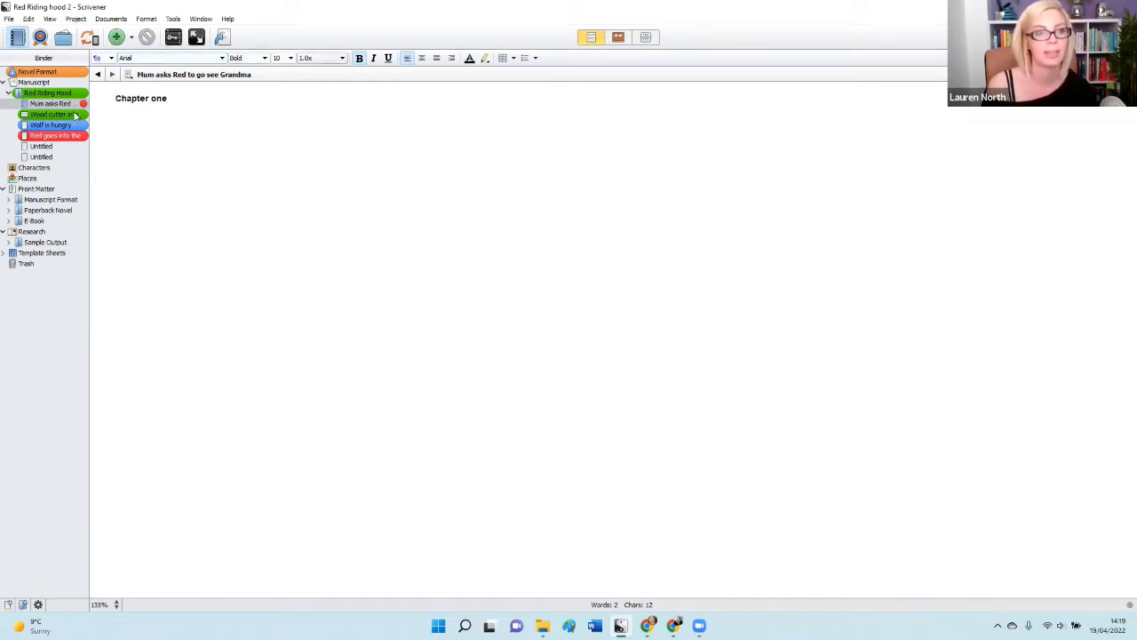
In the Editor options, set the default main text font to Times New Roman, Normal style, size 12
left_click(173, 19)
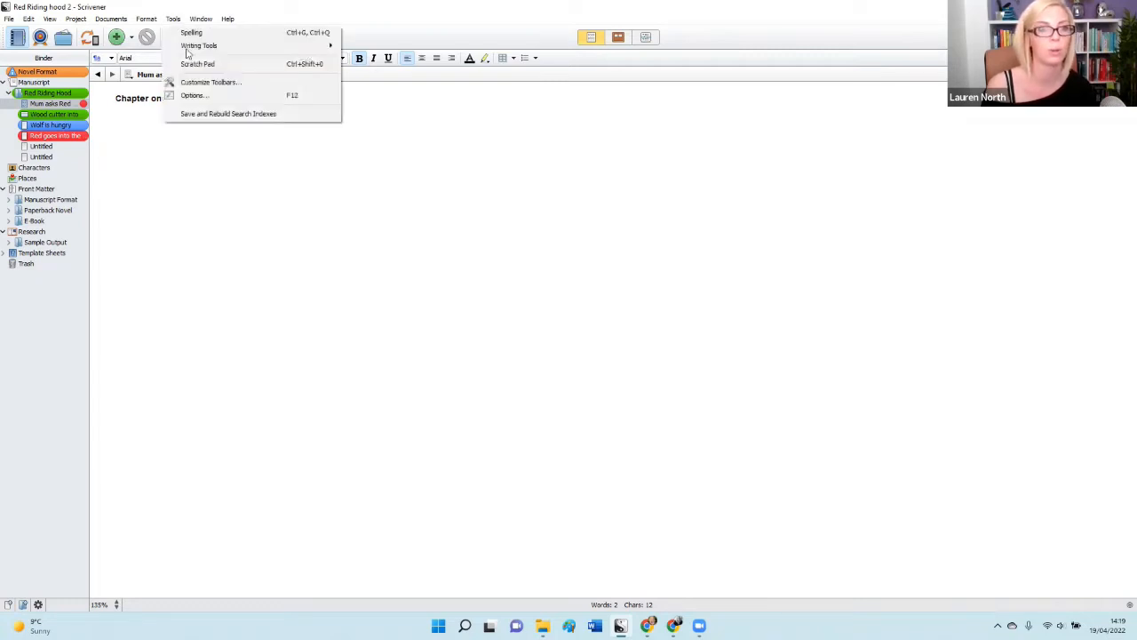
left_click(192, 95)
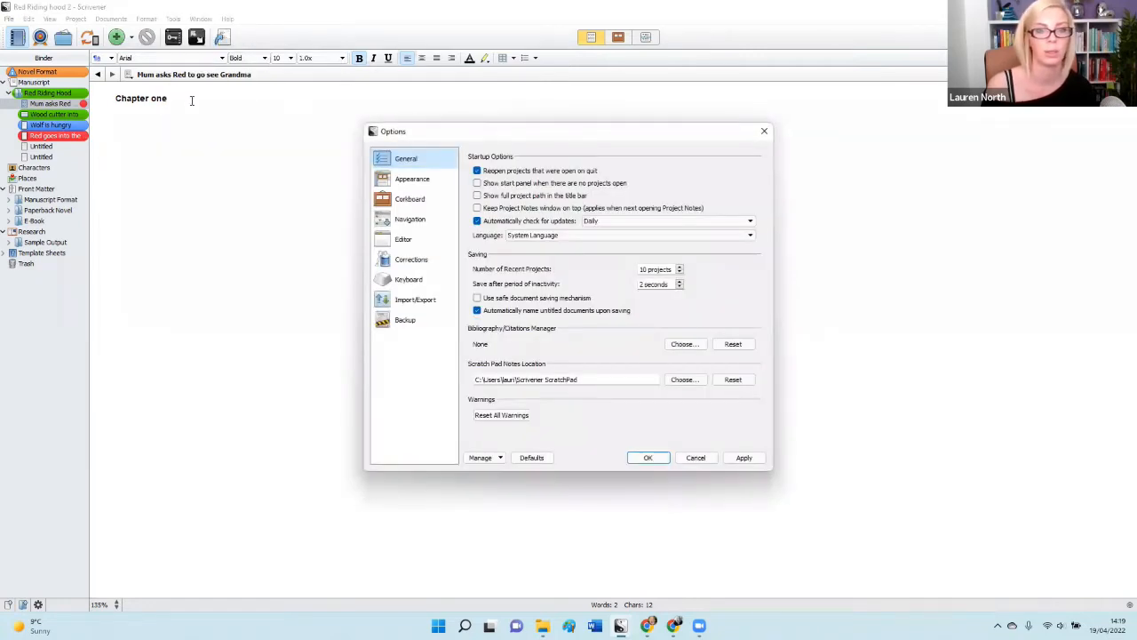
left_click(399, 240)
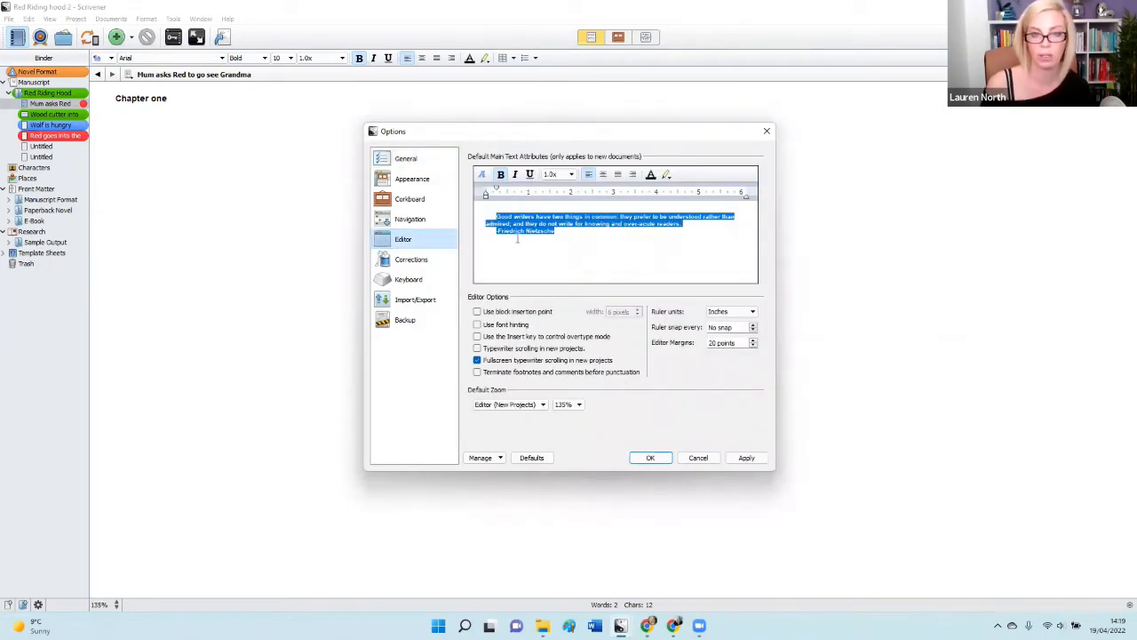
left_click(481, 176)
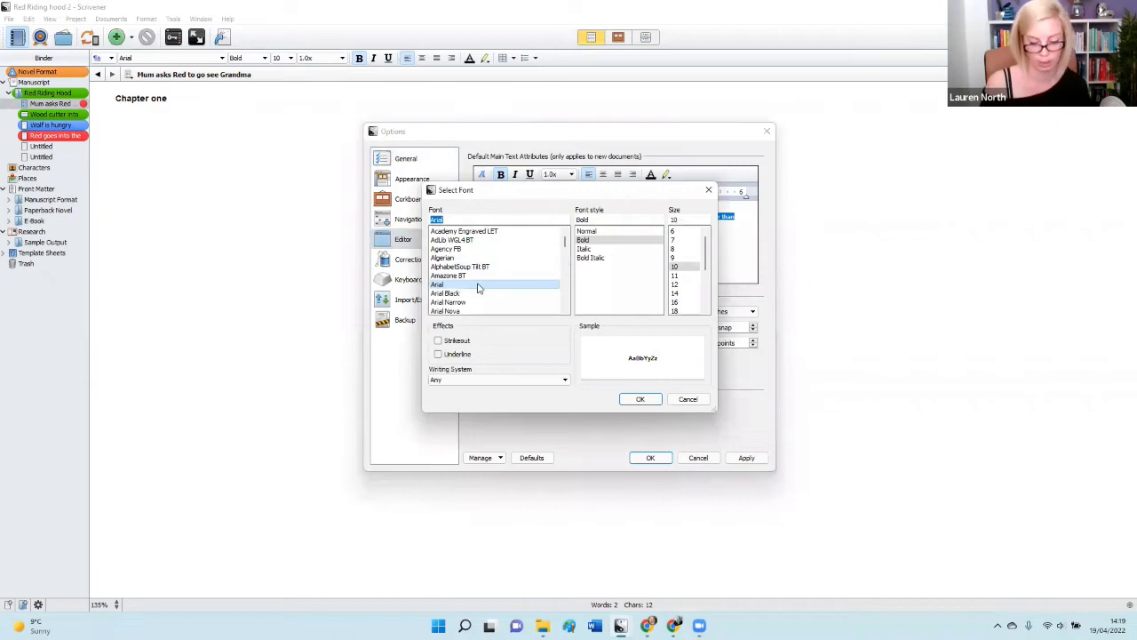
scroll(477, 288, "down", 20)
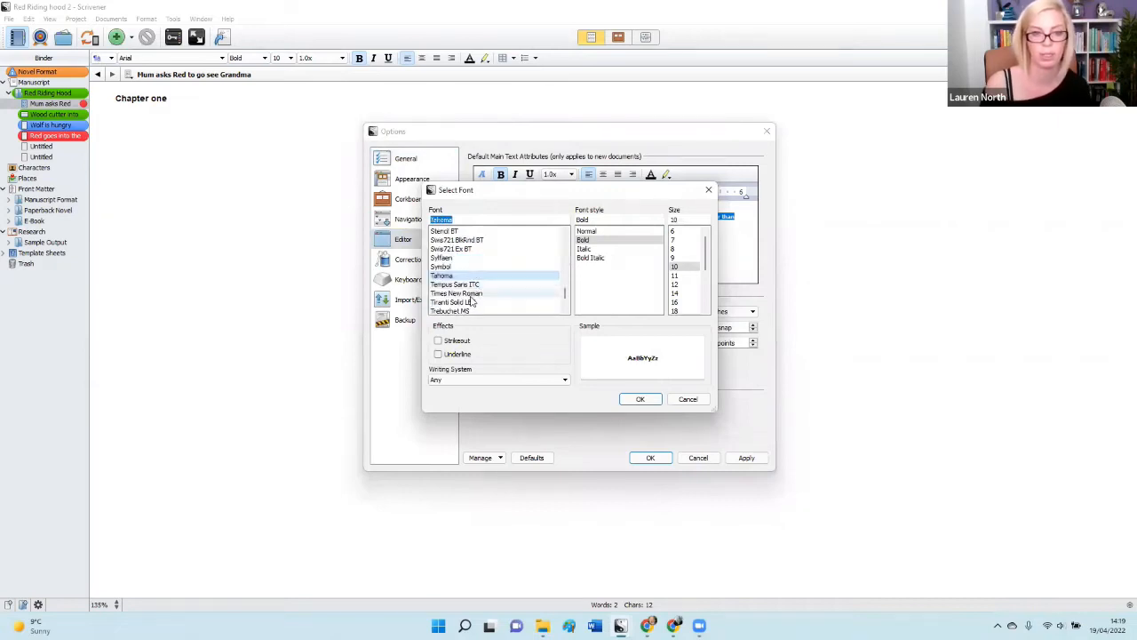
left_click(472, 294)
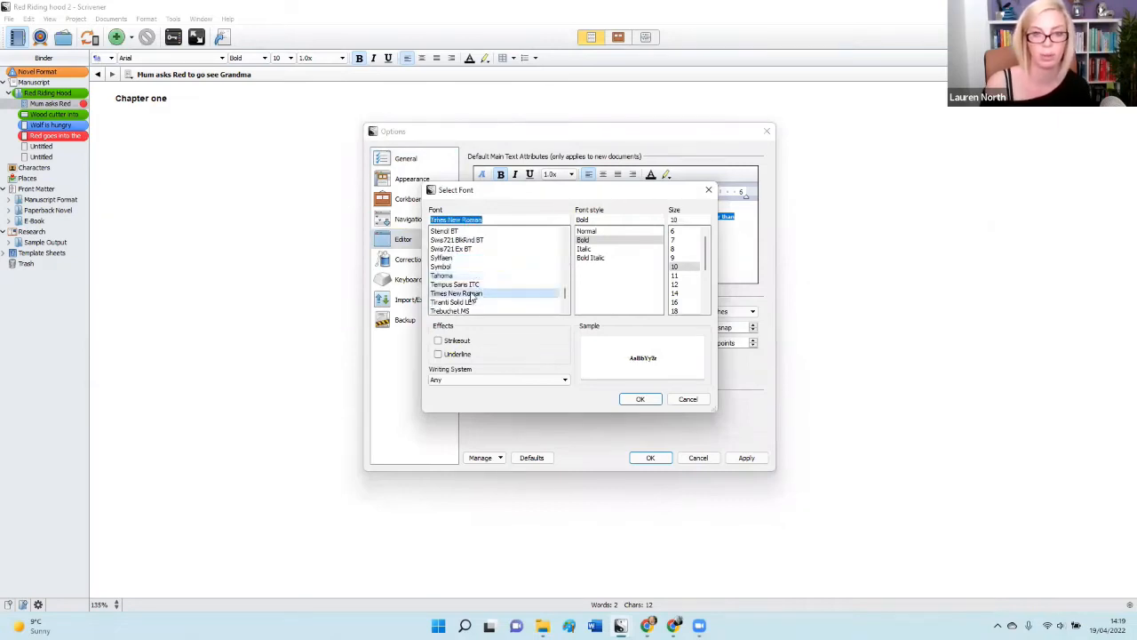
left_click(595, 231)
left_click(675, 284)
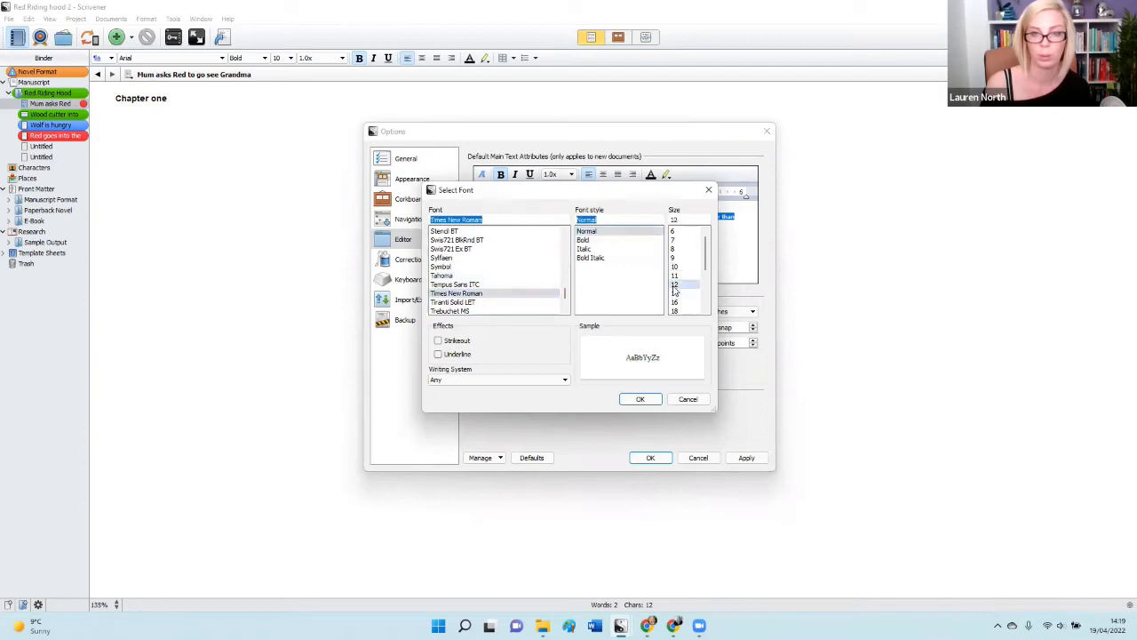
left_click(633, 401)
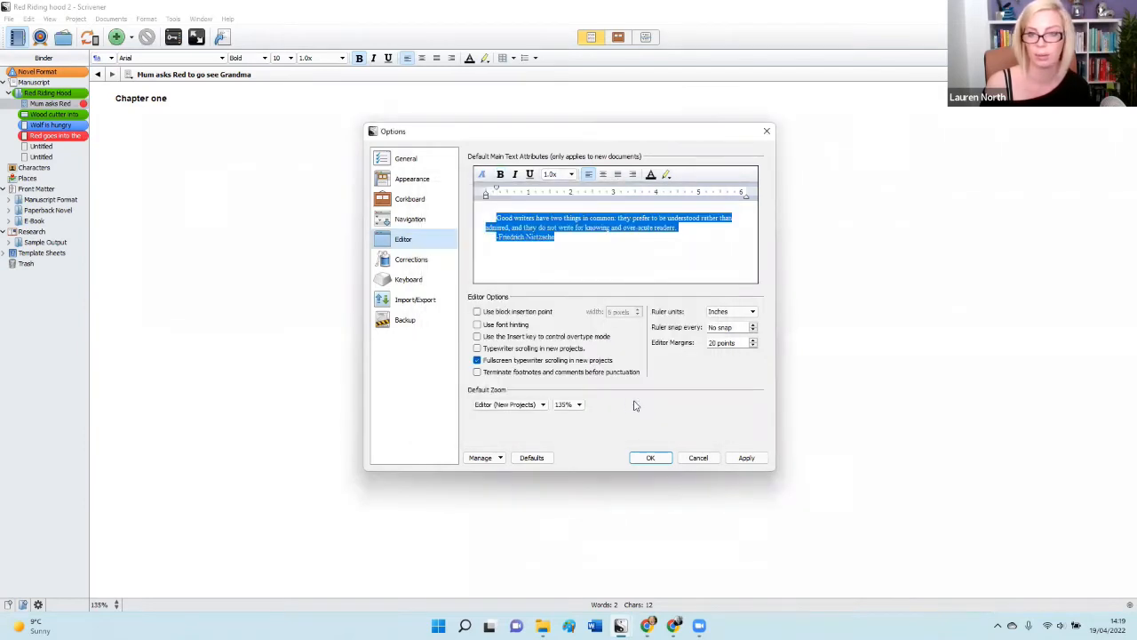
Set the default main text line spacing for new documents to 2.0x in the Editor options
left_click(560, 176)
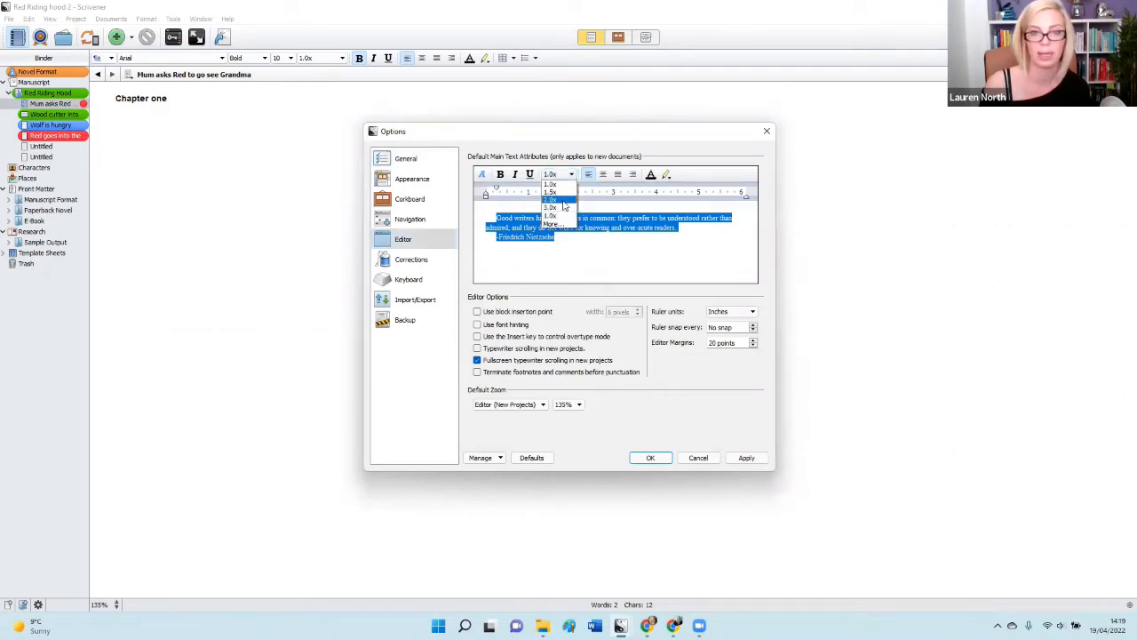
left_click(561, 200)
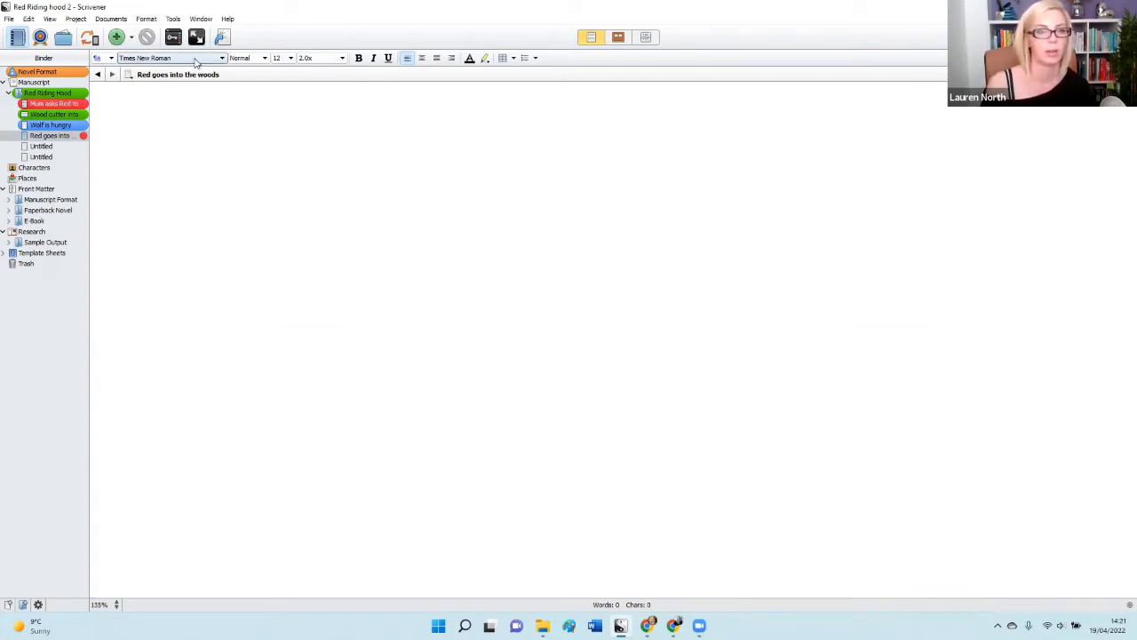
Open the "Mum asks Red to go see Grandma" scene and change its "Chapter one" line to Times New Roman, Normal style
left_click(66, 104)
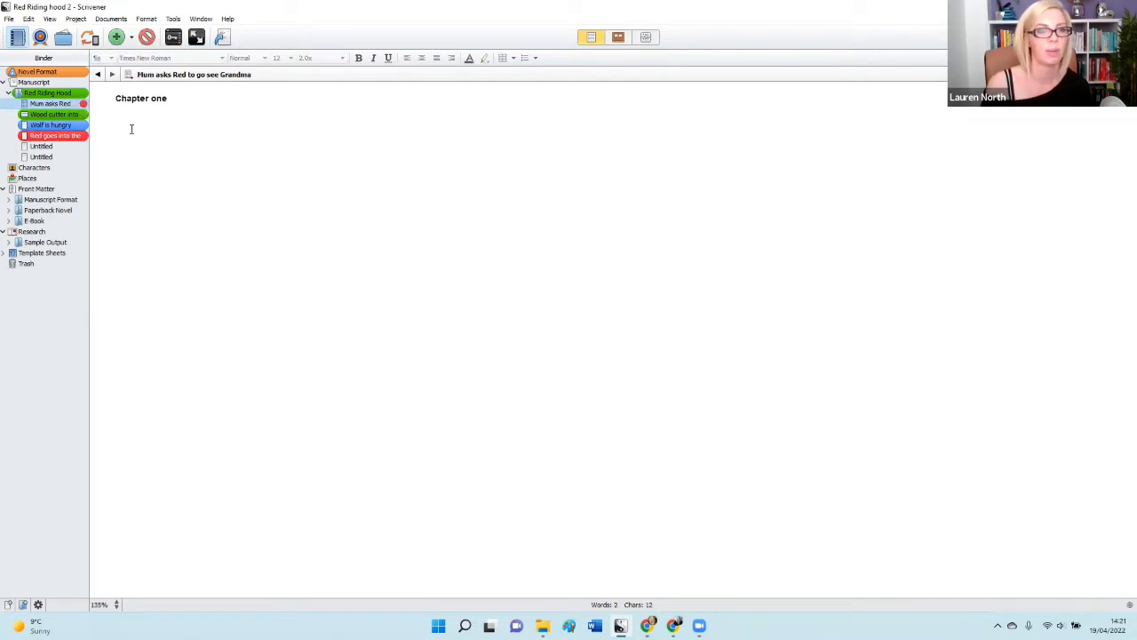
left_click_drag(105, 92, 222, 94)
left_click(223, 58)
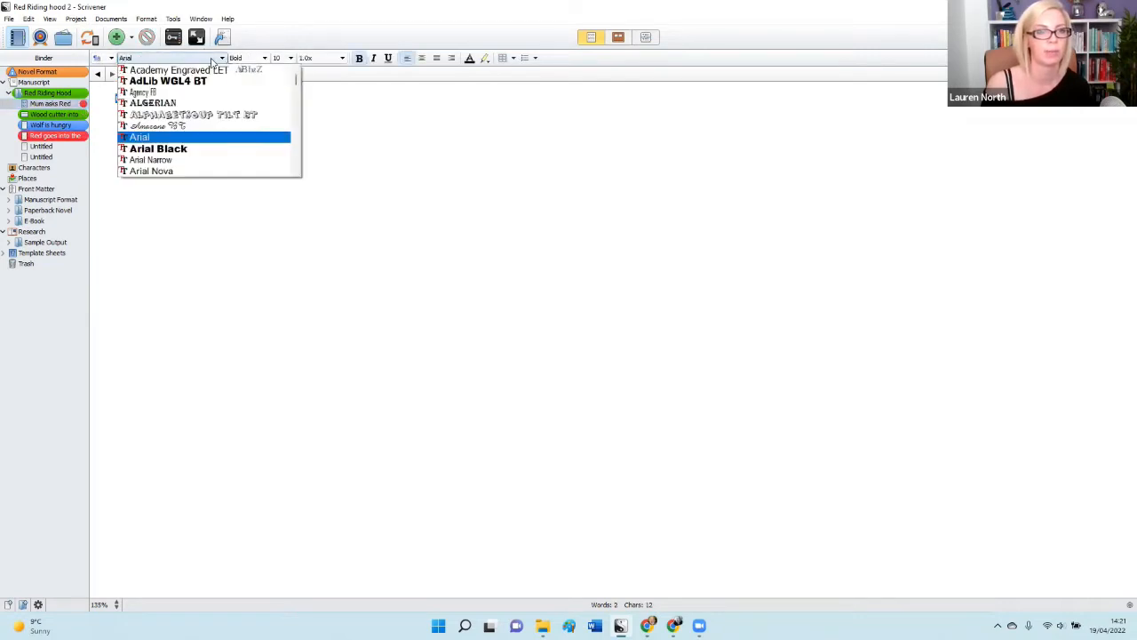
scroll(195, 114, "down", 15)
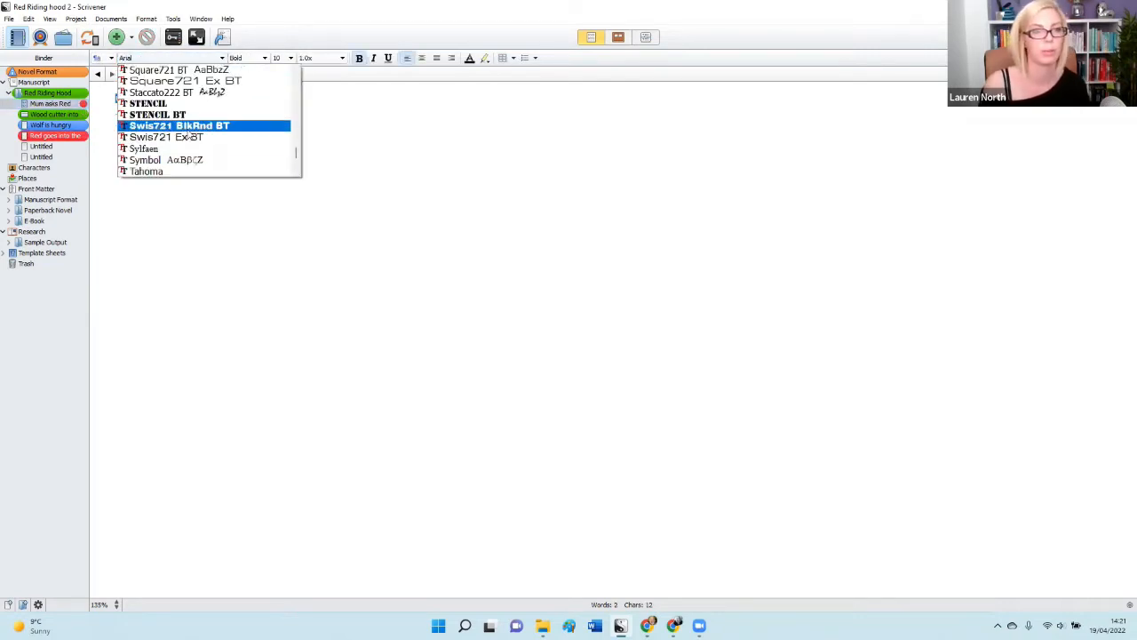
left_click(178, 157)
left_click(264, 58)
left_click(244, 71)
Set the "Chapter one" line to font size 12 with 2.0x line spacing
left_click(278, 59)
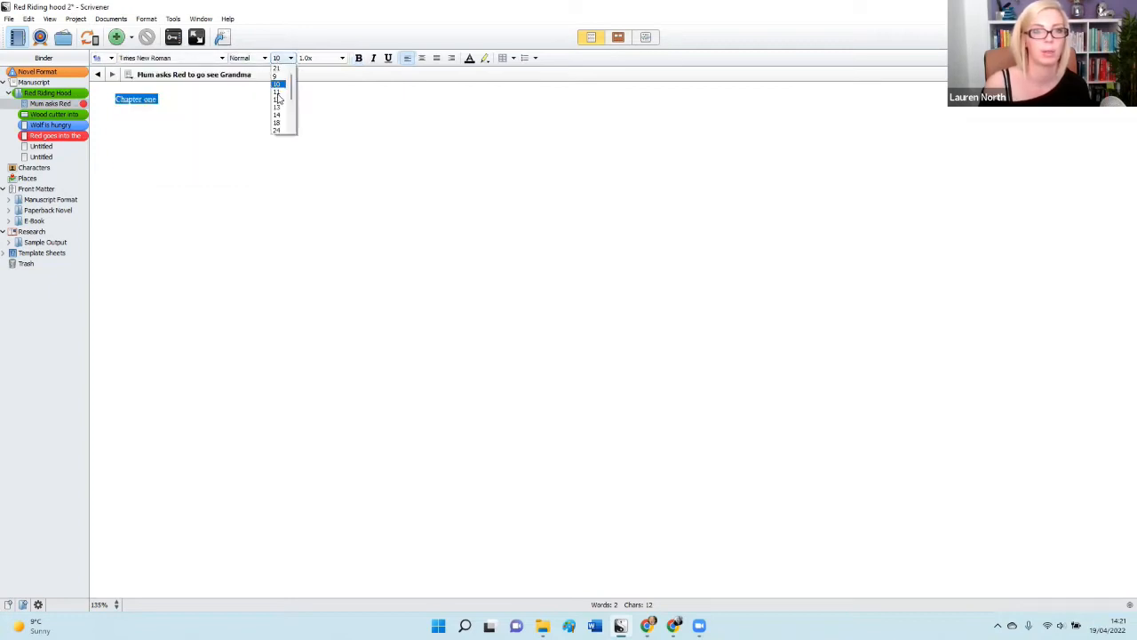
left_click(279, 107)
left_click(320, 60)
left_click(306, 84)
left_click(215, 111)
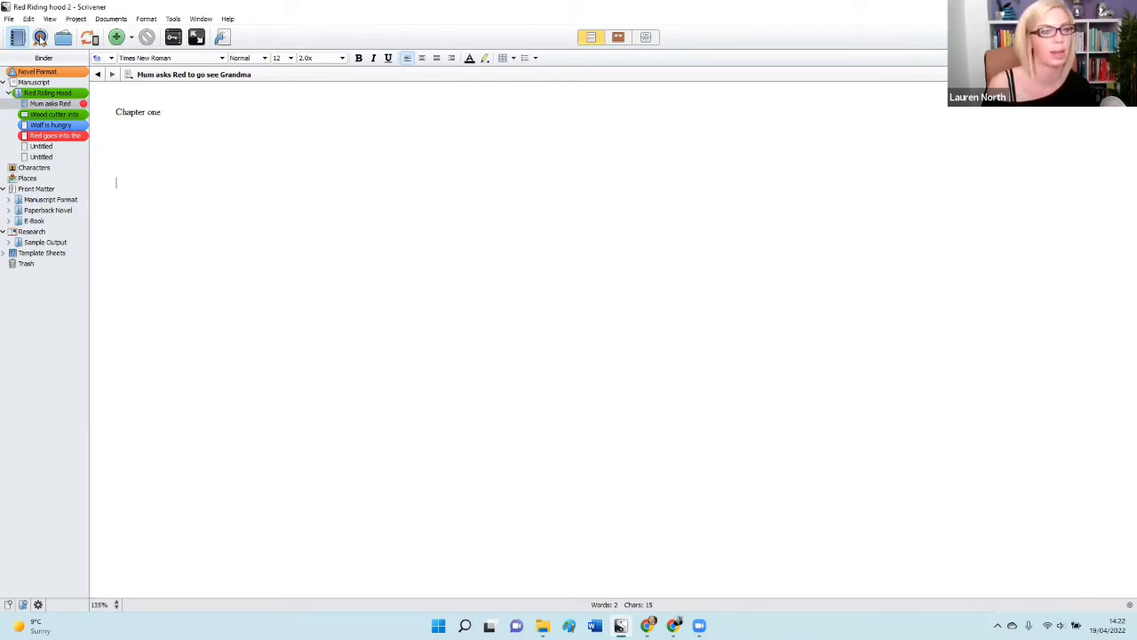
Open the project targets and set the manuscript target to 70,000 words
left_click(75, 18)
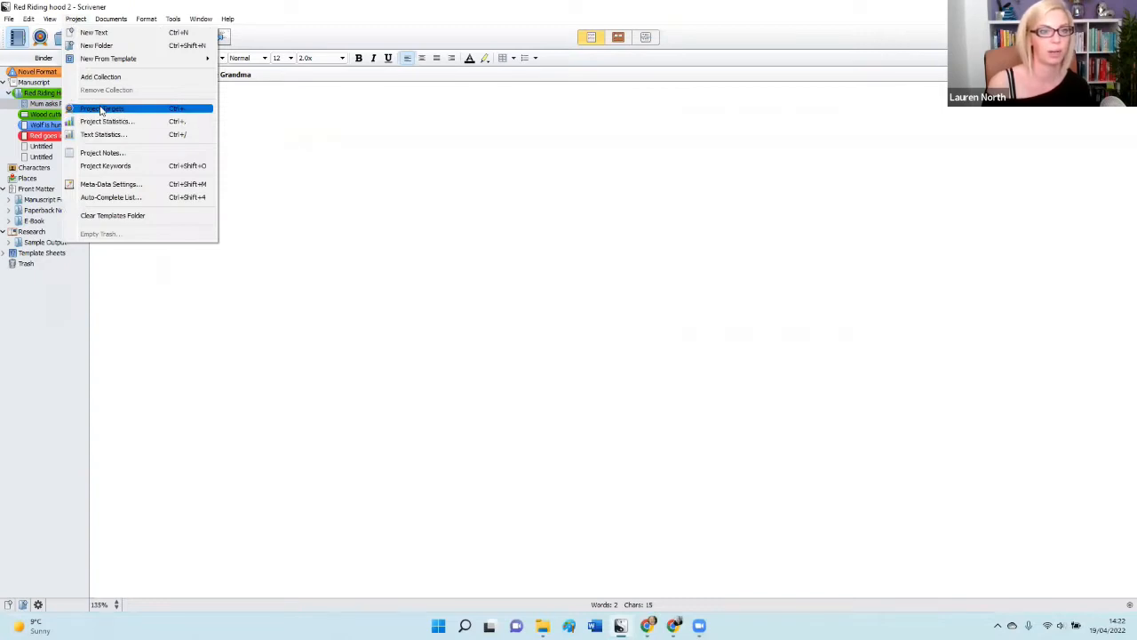
left_click(102, 109)
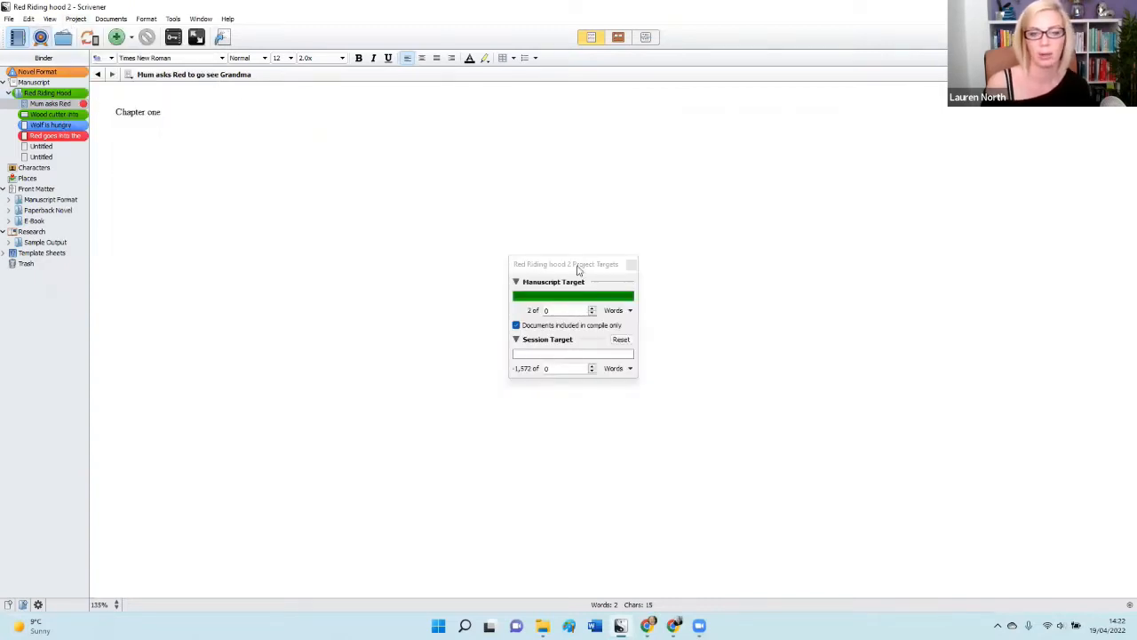
left_click(536, 308)
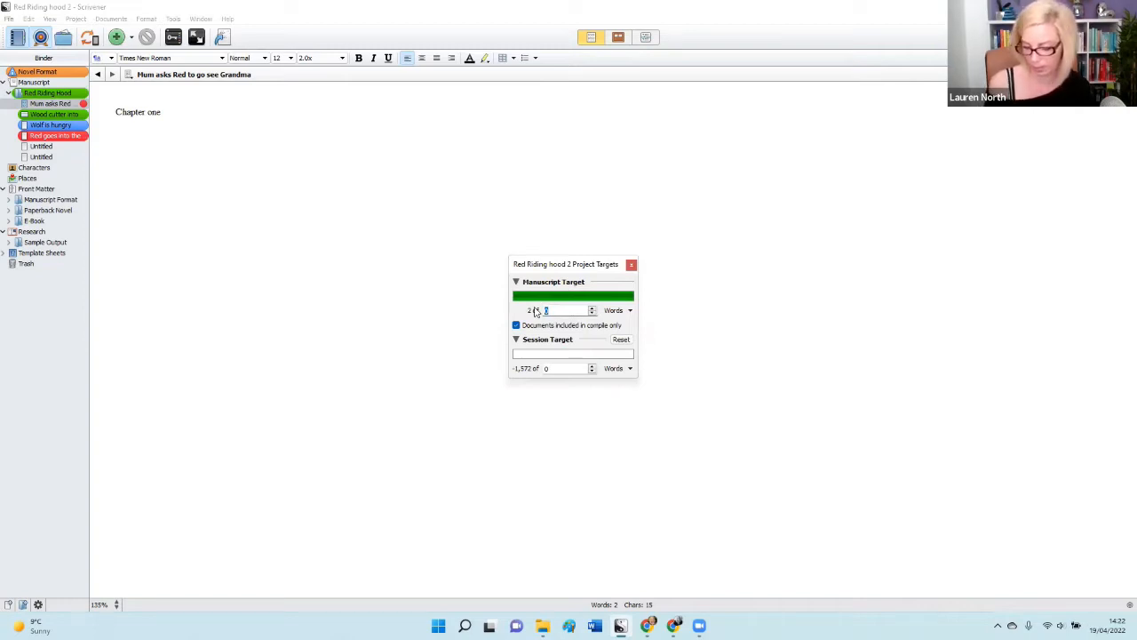
type("70000")
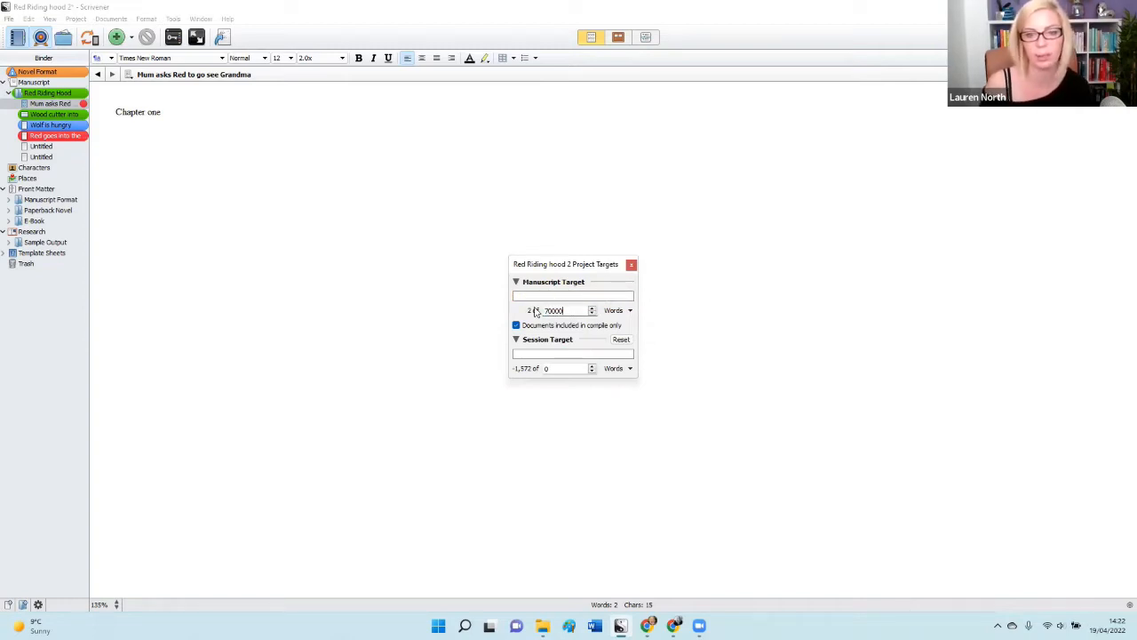
left_click(648, 331)
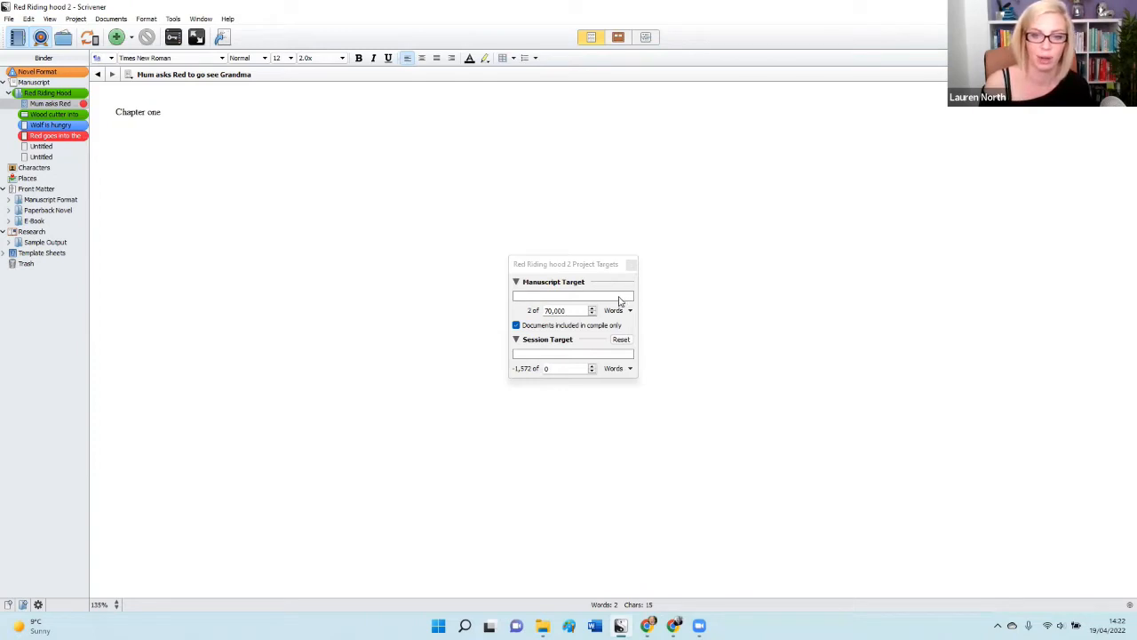
Set the session target to 1,000 words and close the project targets
left_click(539, 354)
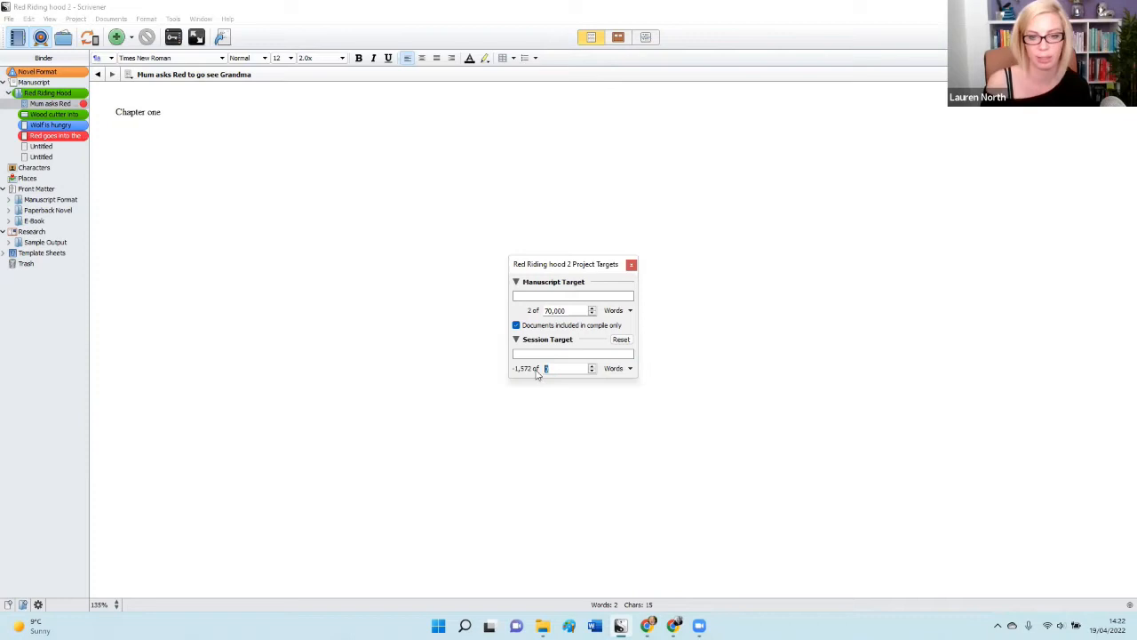
type("1000")
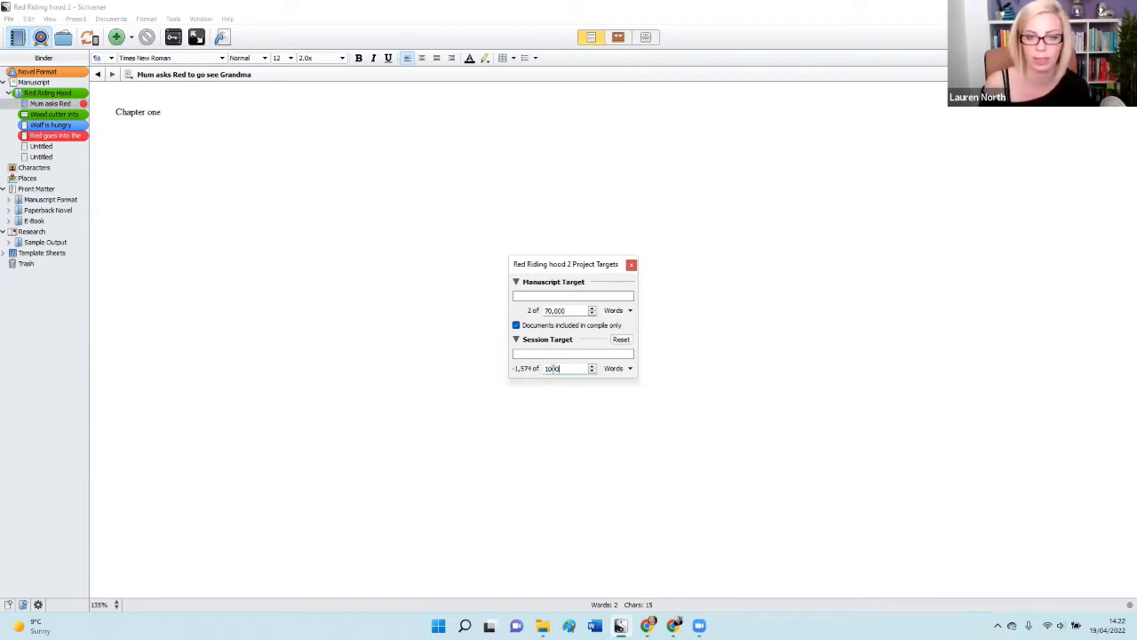
left_click(631, 264)
Add a line of dummy words to the scene, check the project targets against it, and undo the dummy text
type("Fvkj fvhfvifj fvkjfvfv fkvfvjf")
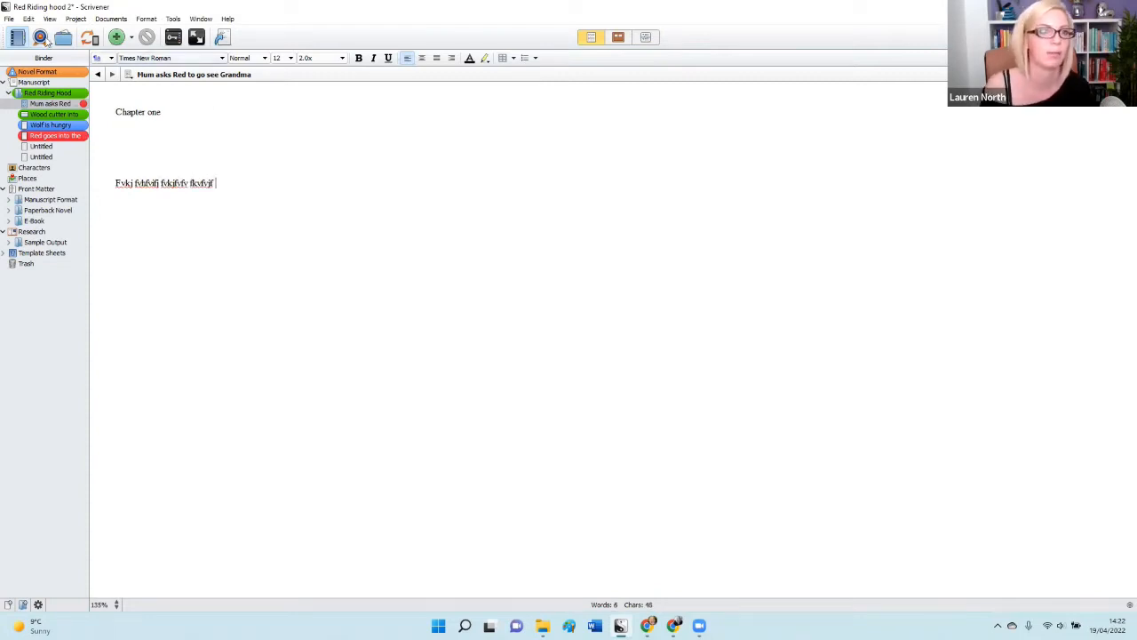
left_click(40, 36)
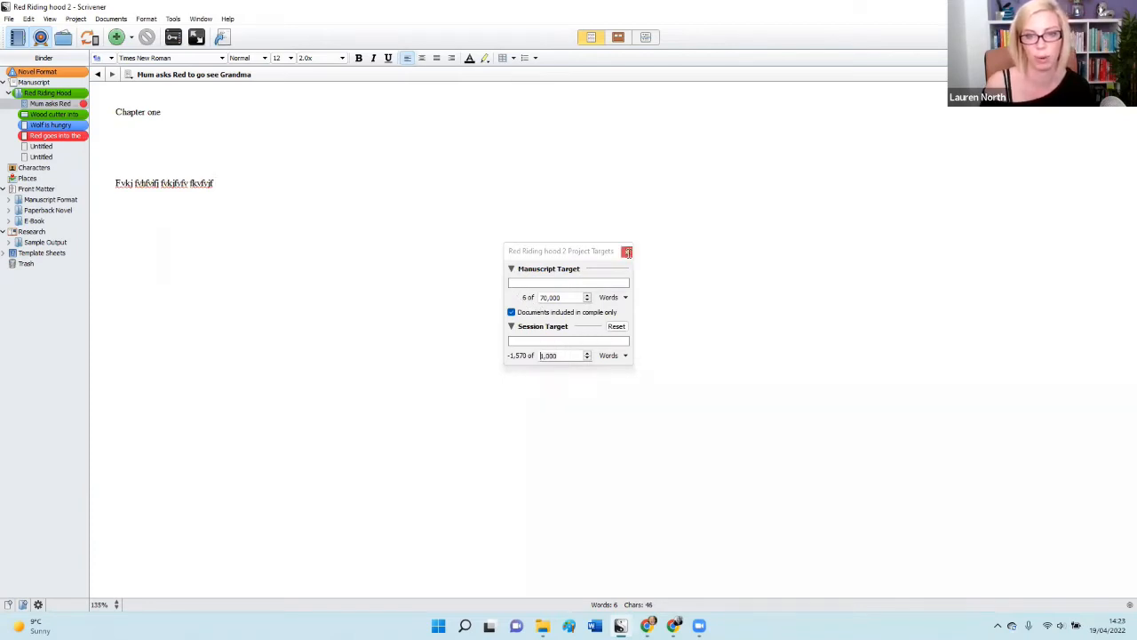
left_click(627, 252)
key("ctrl+z")
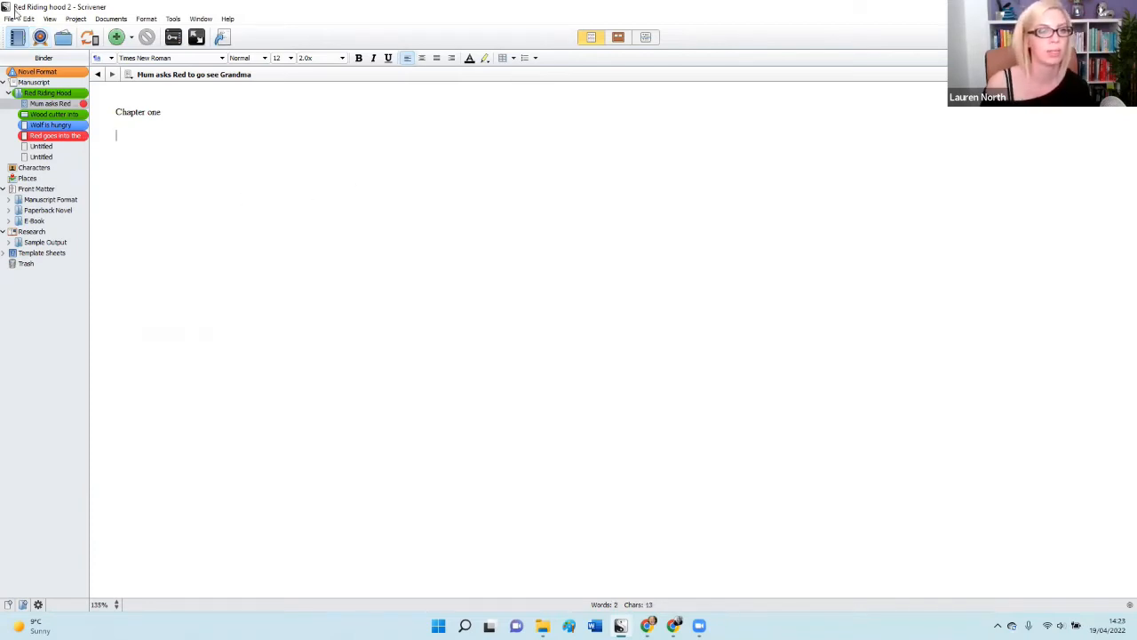
Open the toolbar customization and examine the available and current actions of the Format Toolbar and Main Toolbar
left_click(171, 19)
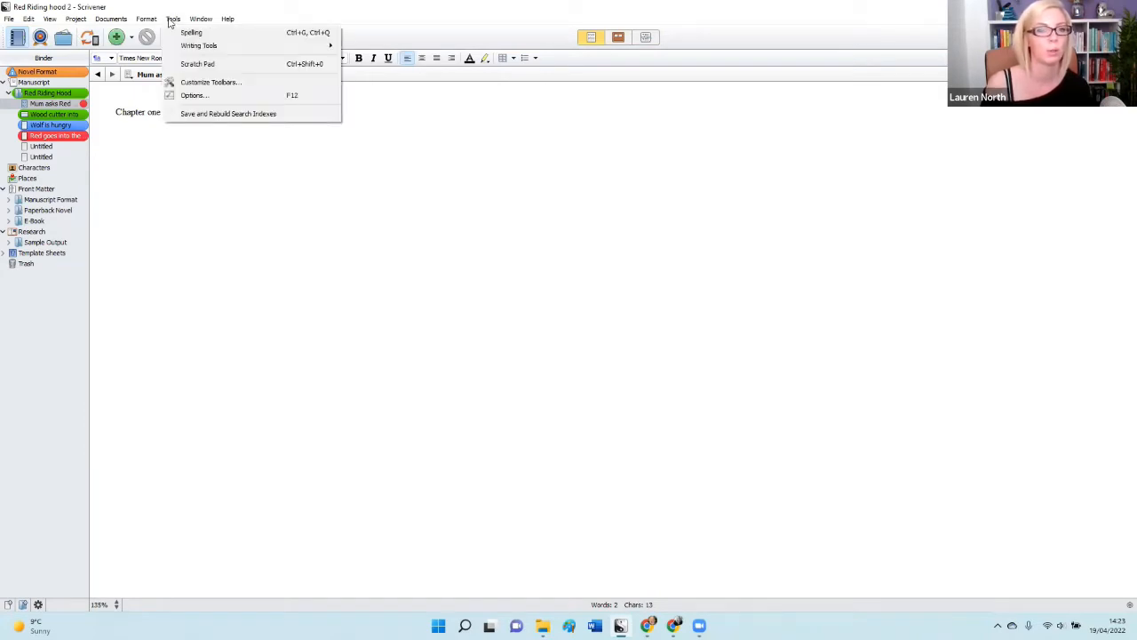
left_click(212, 84)
scroll(458, 267, "down", 5)
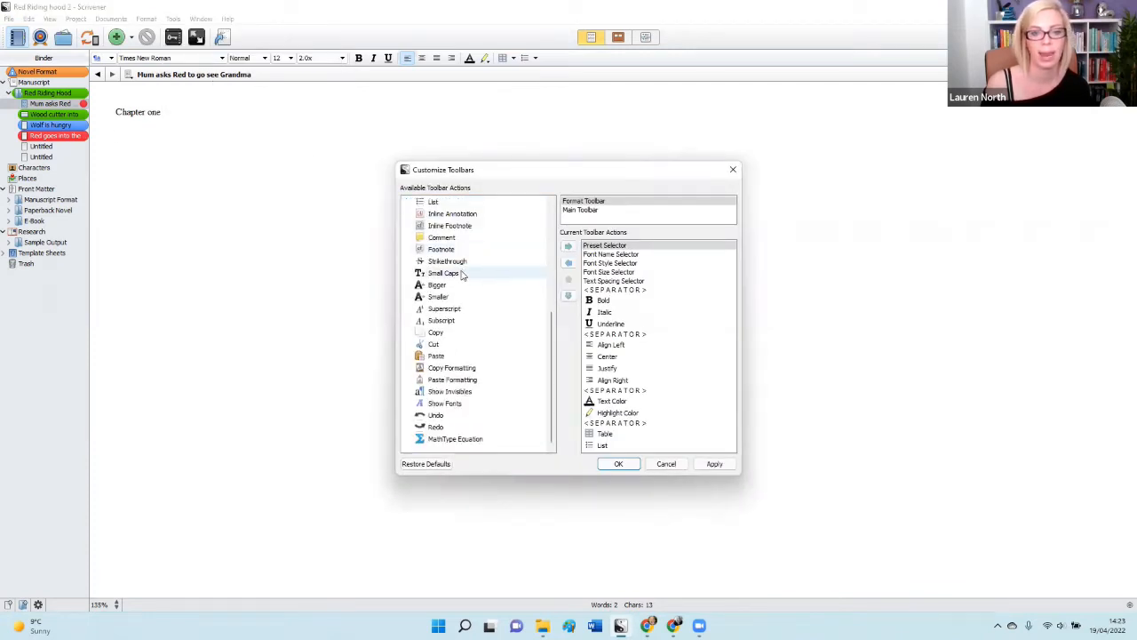
scroll(468, 333, "up", 5)
scroll(471, 320, "down", 1)
scroll(471, 321, "down", 5)
left_click(591, 212)
left_click(587, 203)
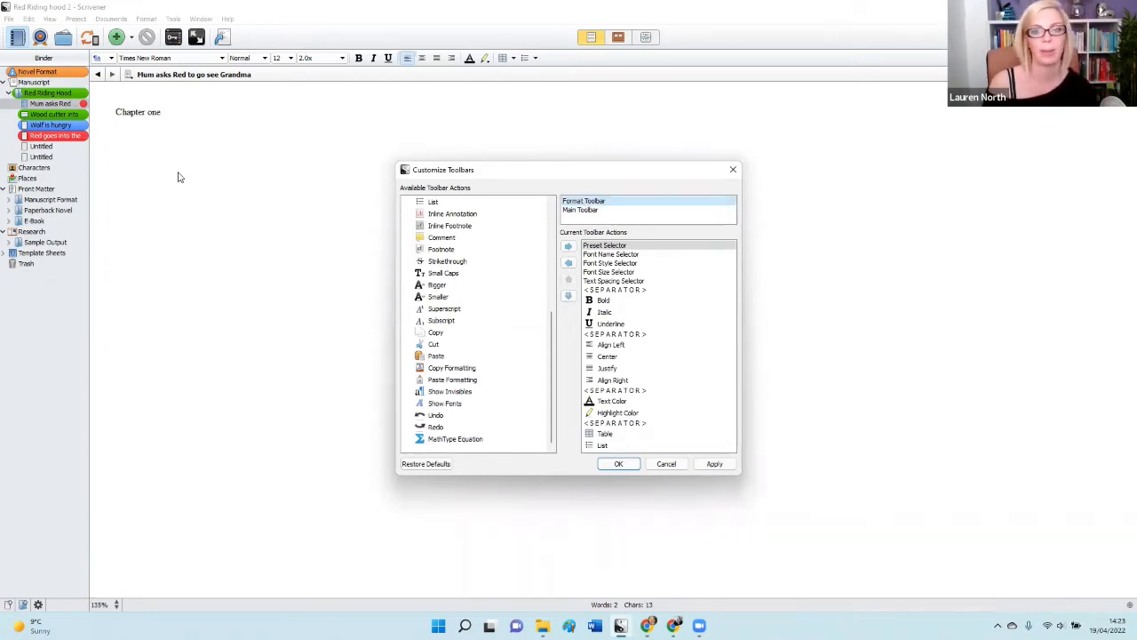
Remove the Binder action from the Main Toolbar and add two separators after Project Targets
left_click(585, 210)
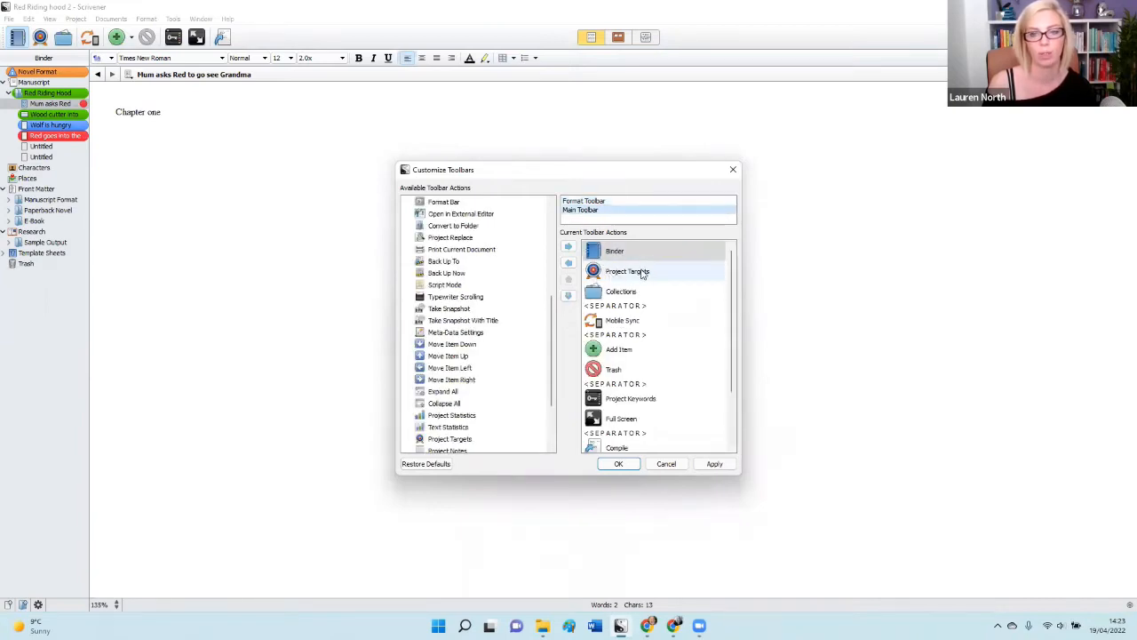
left_click(569, 264)
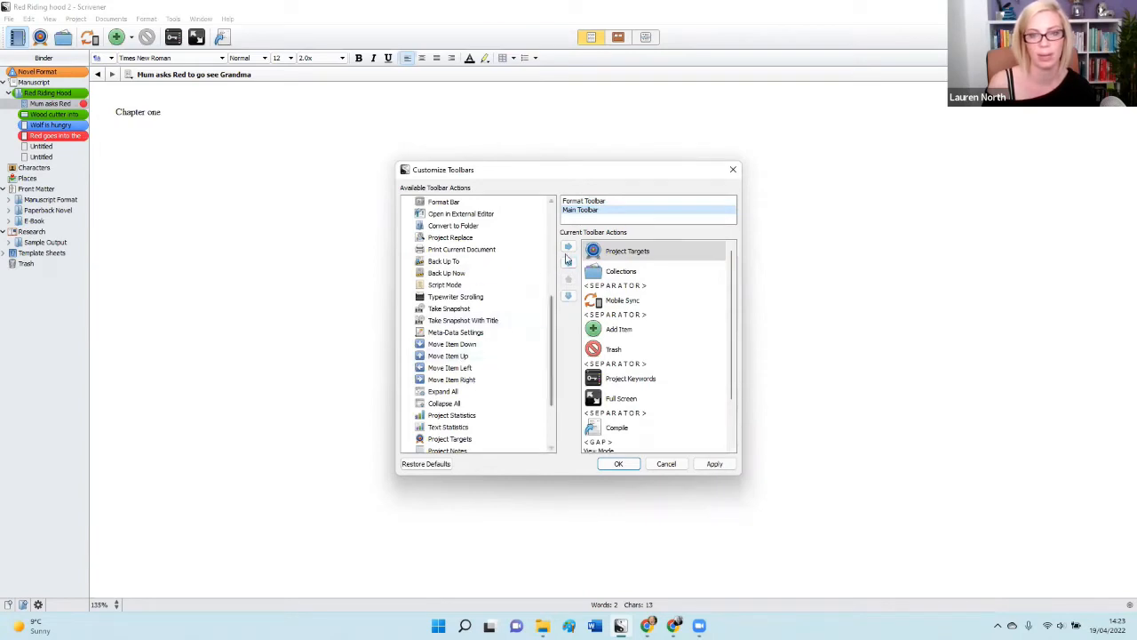
left_click(568, 248)
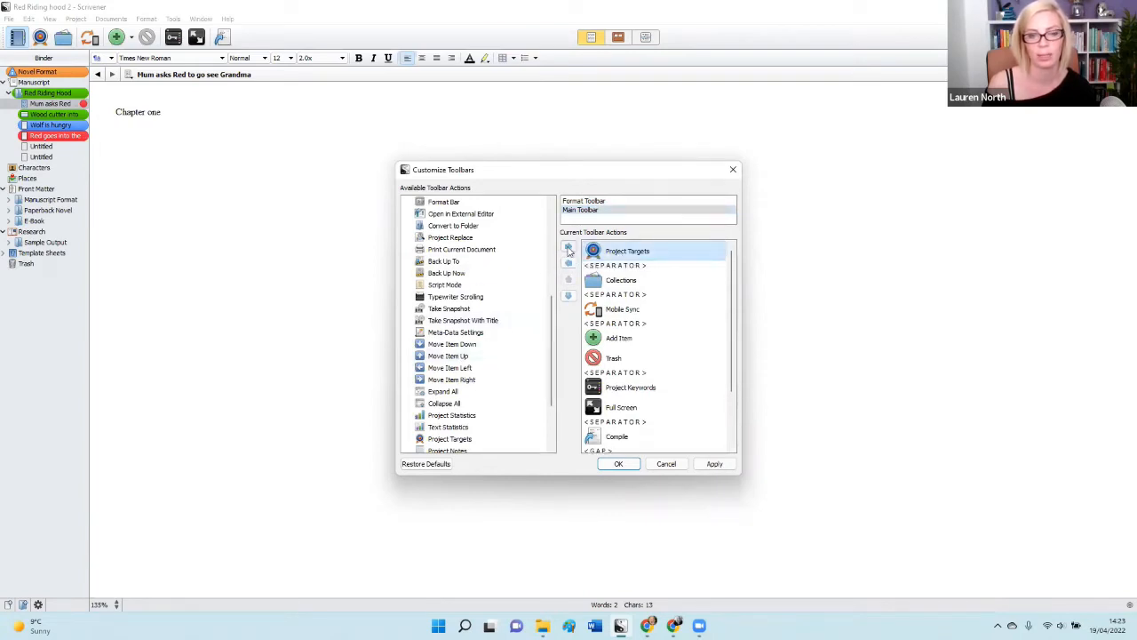
left_click(569, 249)
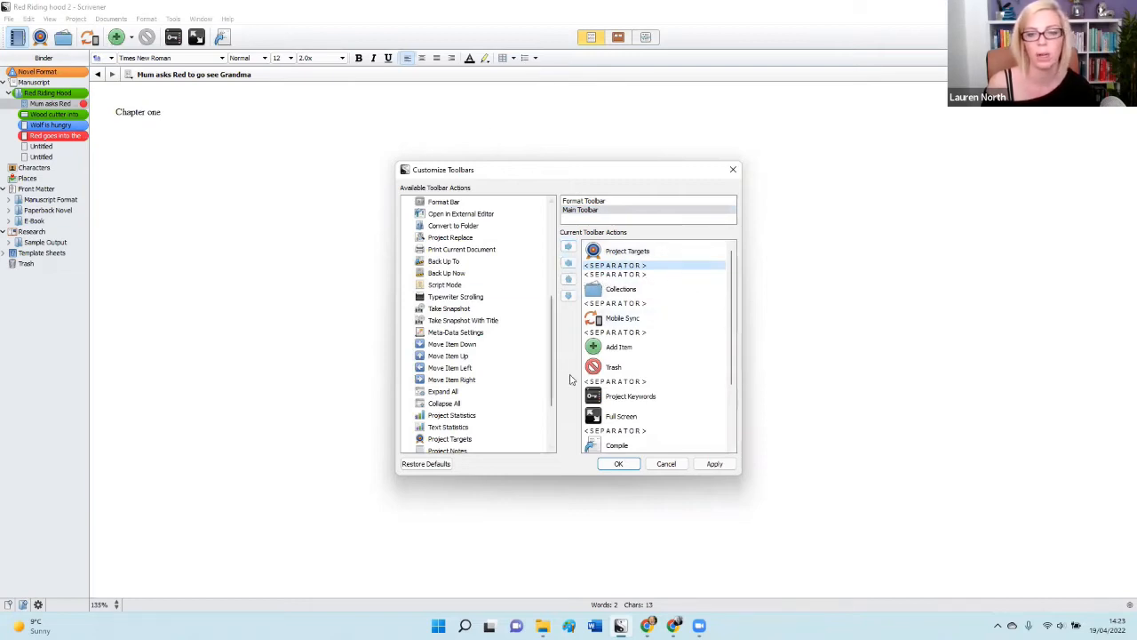
left_click(618, 463)
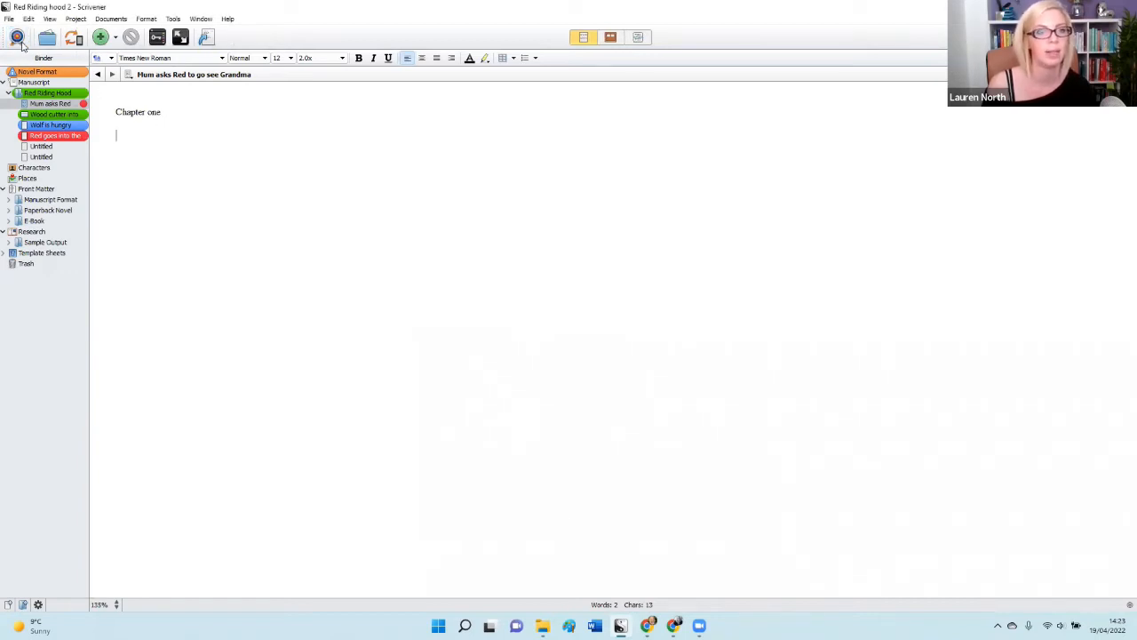
Add a new document below "Mum asks Red to go see Grandma" and title it "Red angry about trip to woods"
left_click(101, 37)
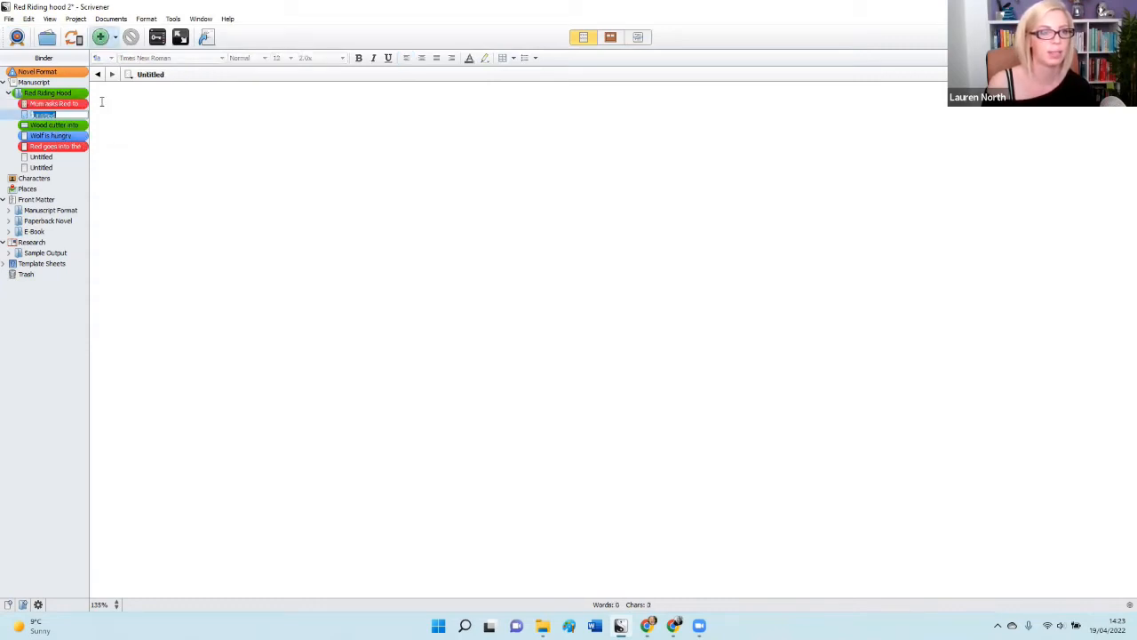
key("Return")
left_click(43, 114)
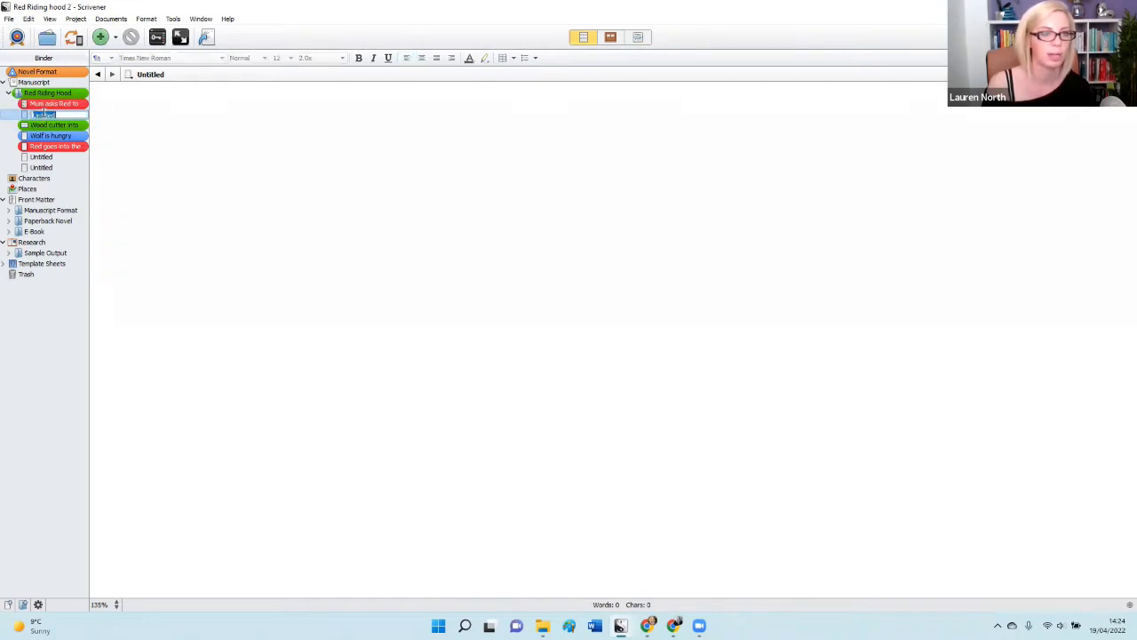
type("Re")
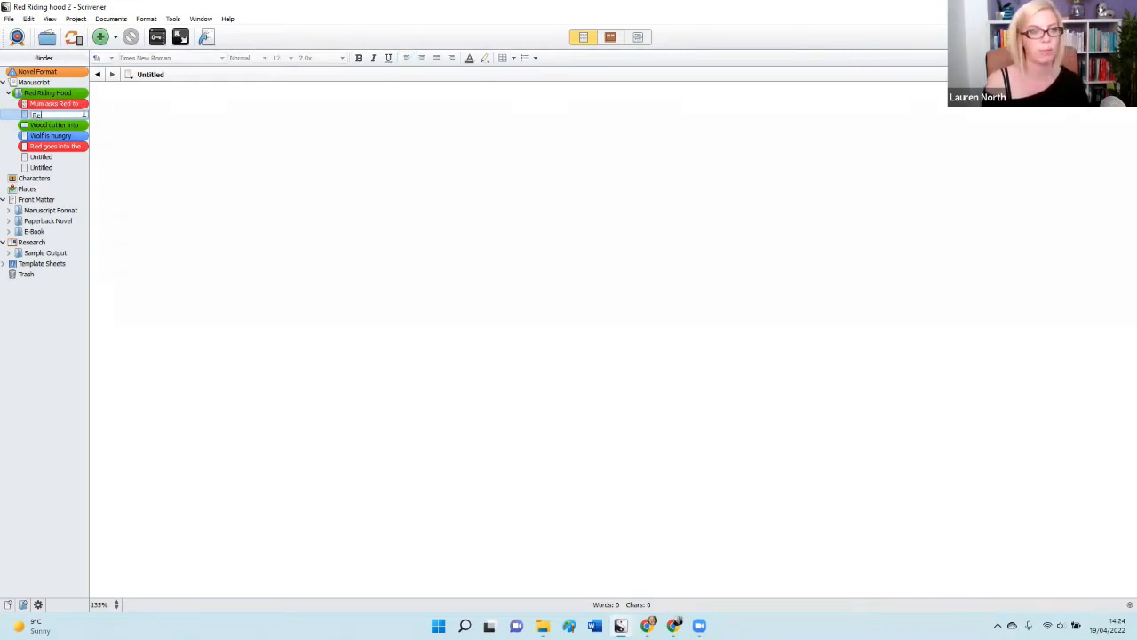
type("d angry about trip to wood")
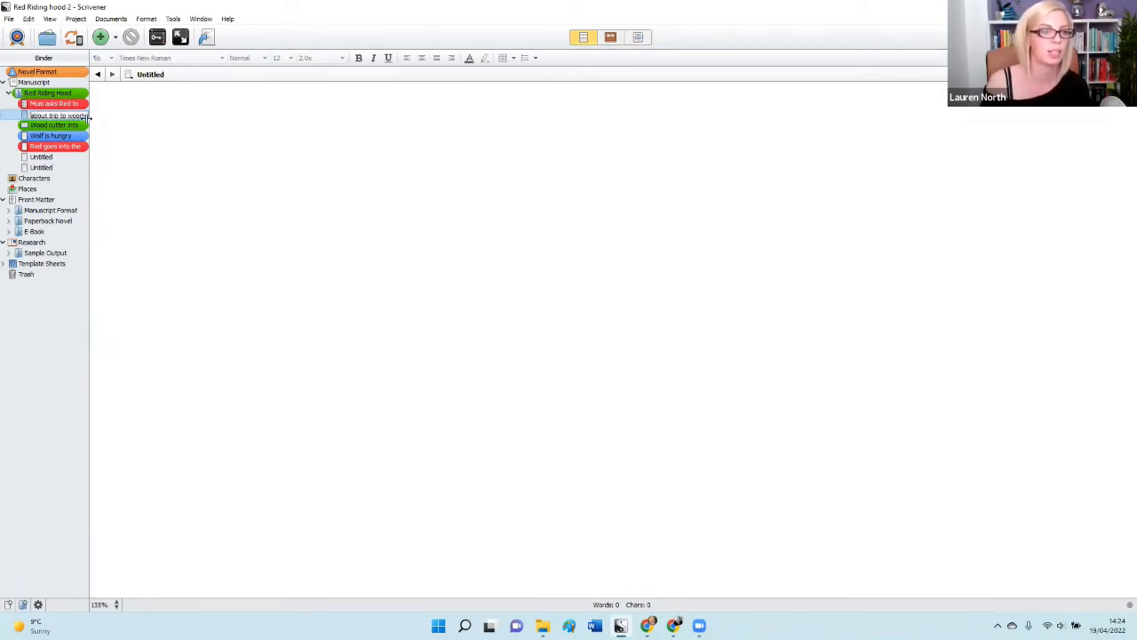
key("Return")
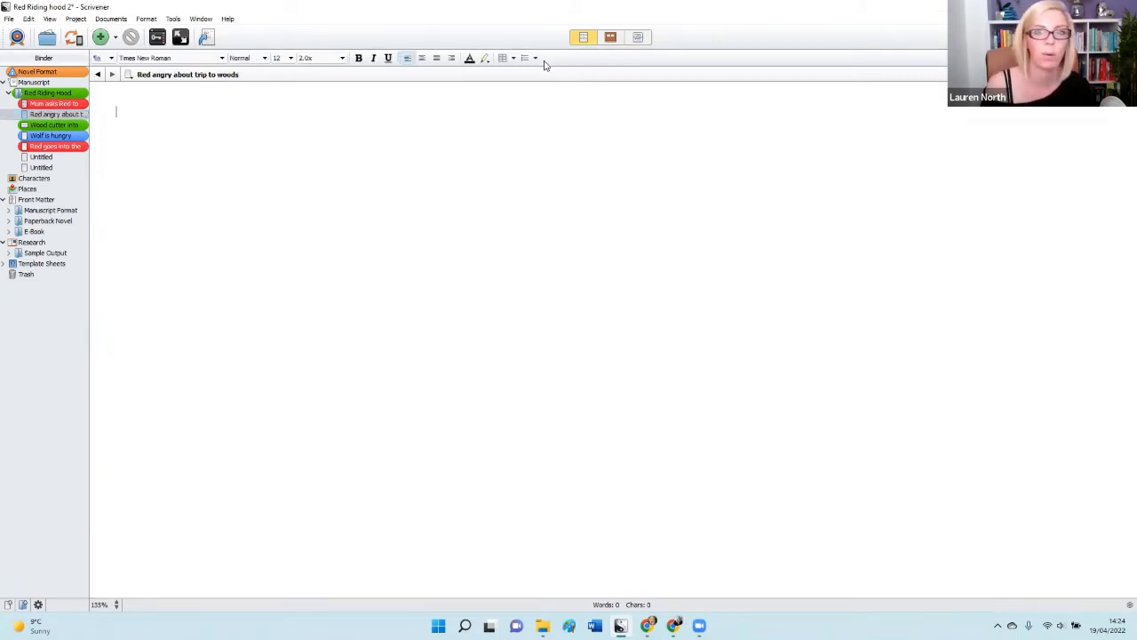
View the Red Riding Hood folder's corkboard and assign the red character label to the "Red angry about trip to woods" scene
left_click(58, 94)
left_click(56, 115)
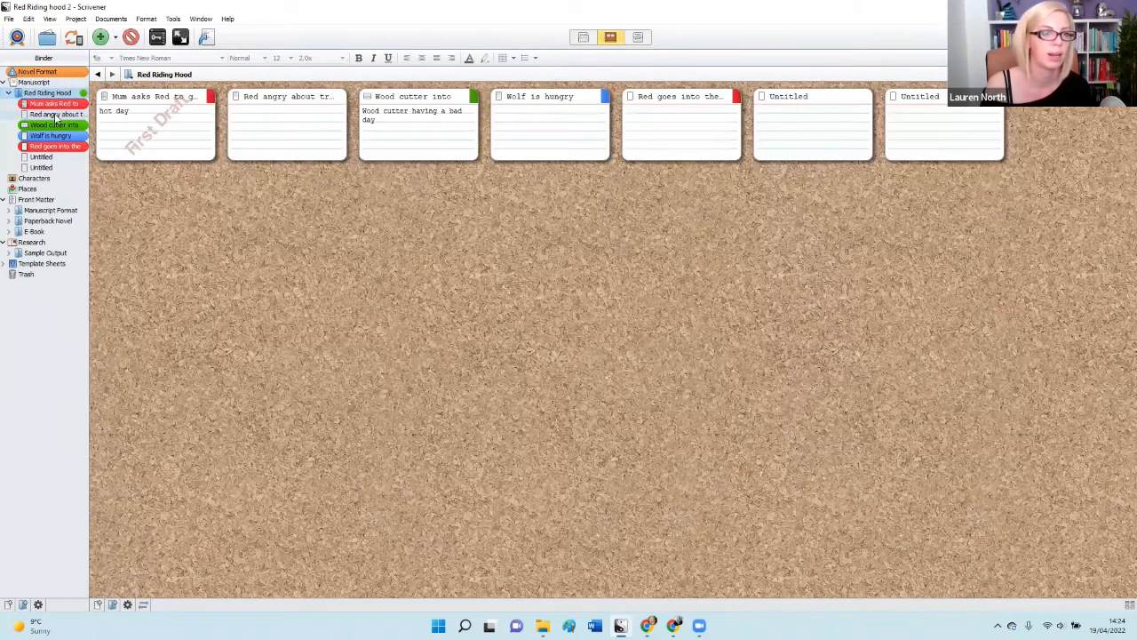
right_click(56, 116)
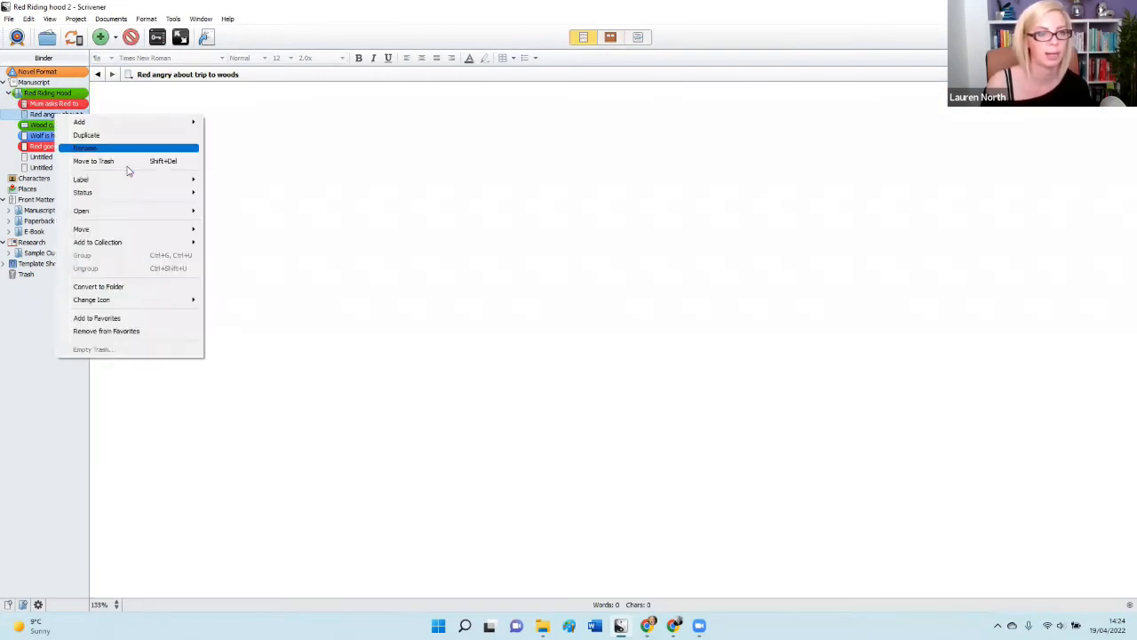
mouse_move(195, 181)
left_click(233, 220)
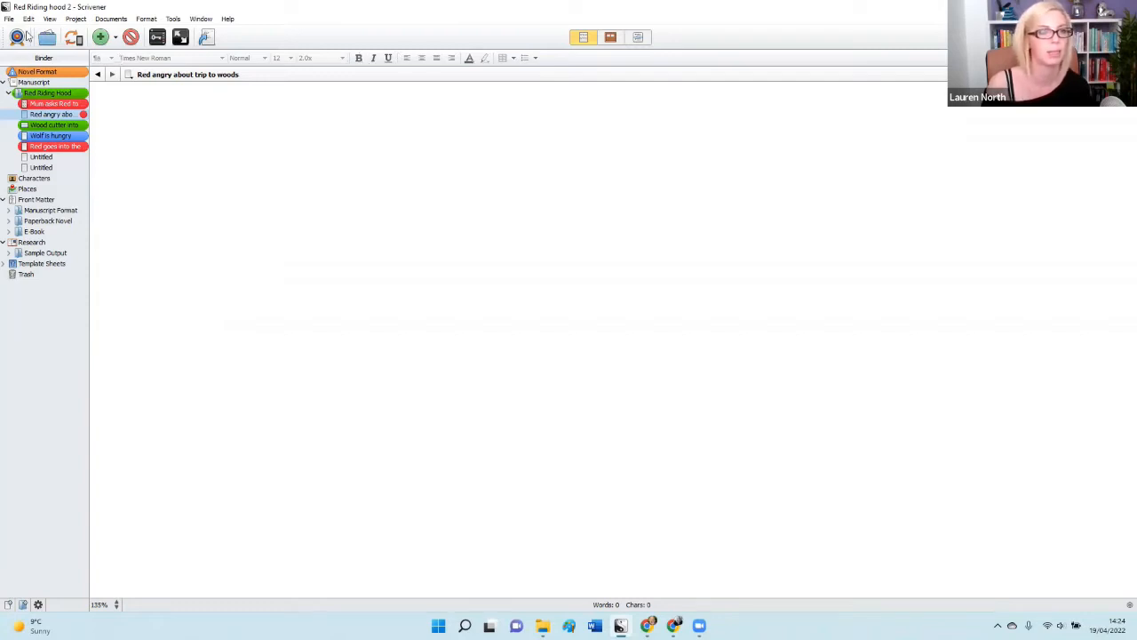
Hide the binder from the layout and show it again
left_click(48, 20)
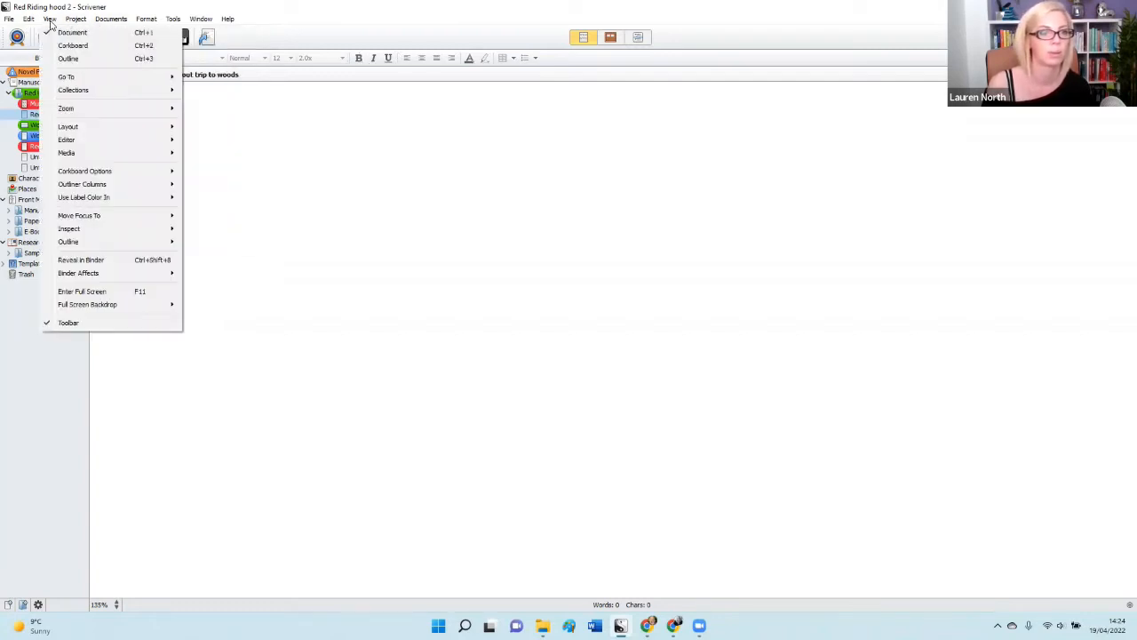
mouse_move(77, 131)
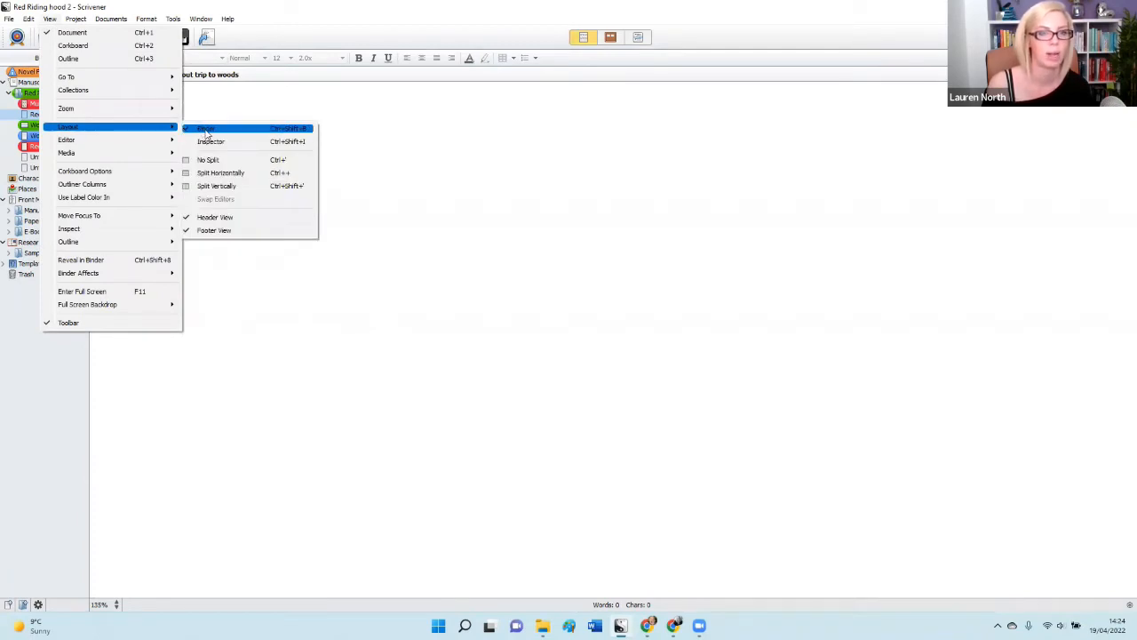
left_click(207, 129)
left_click(44, 113)
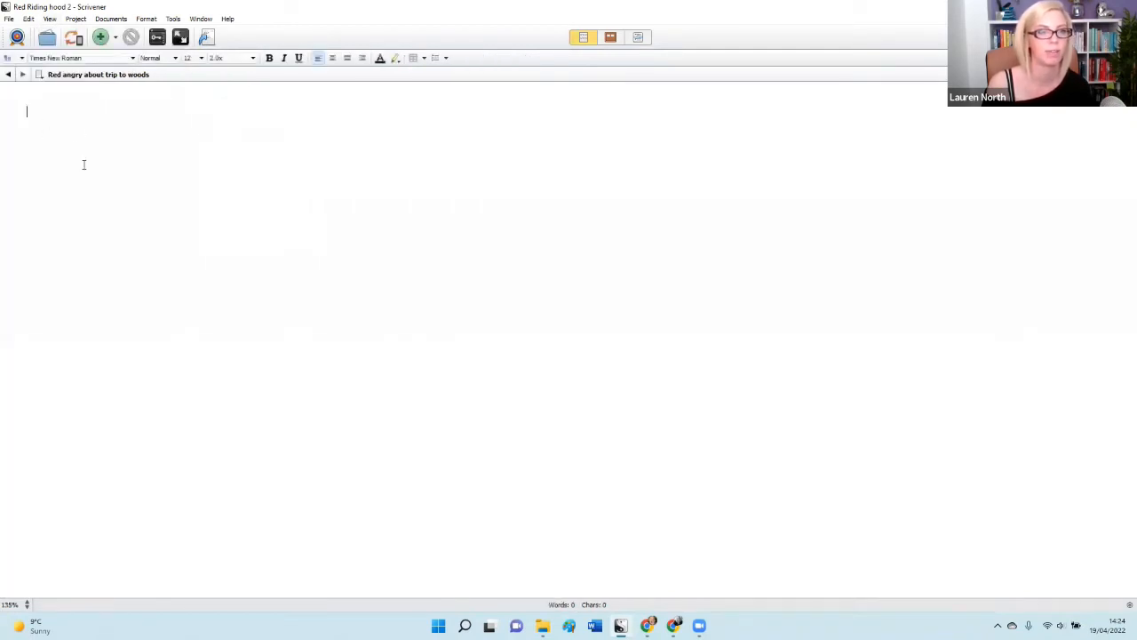
left_click(50, 21)
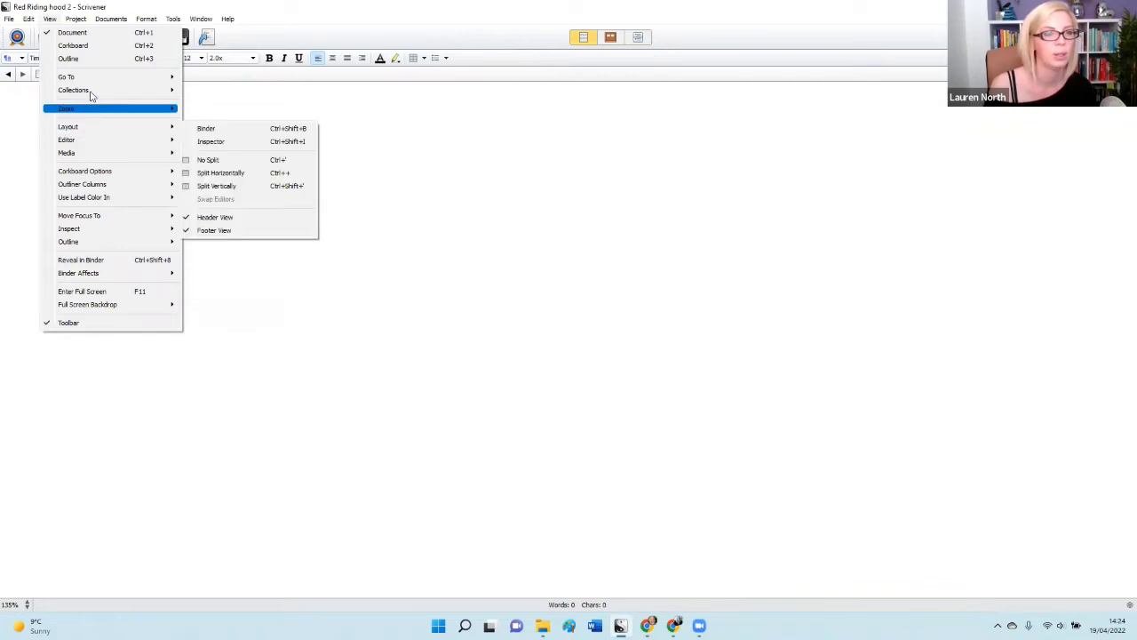
left_click(222, 130)
left_click(43, 335)
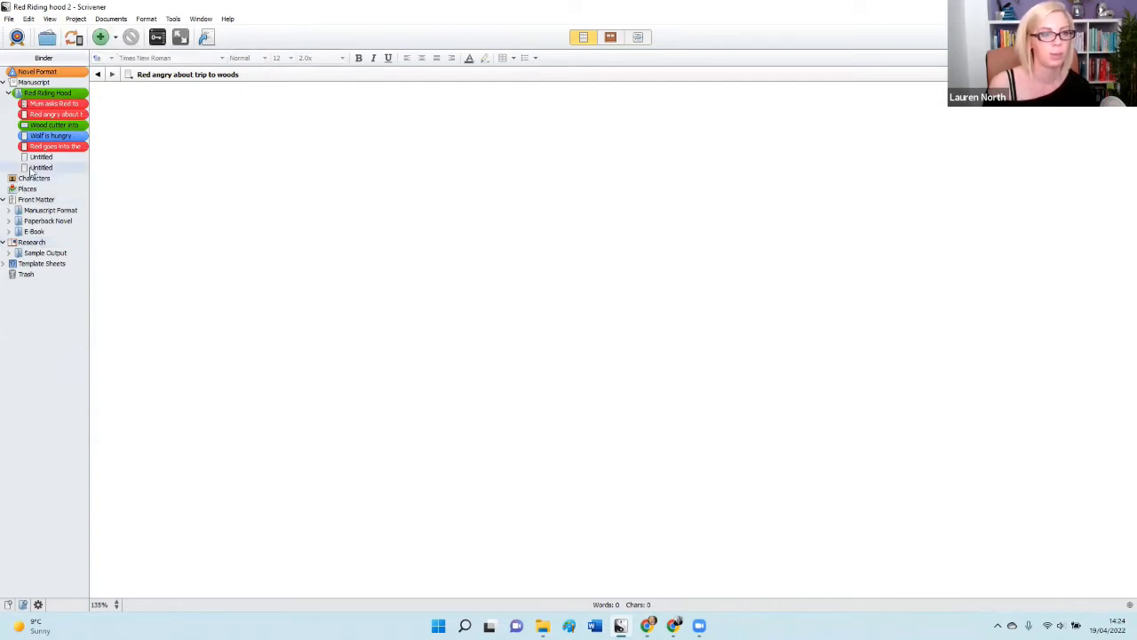
double_click(35, 168)
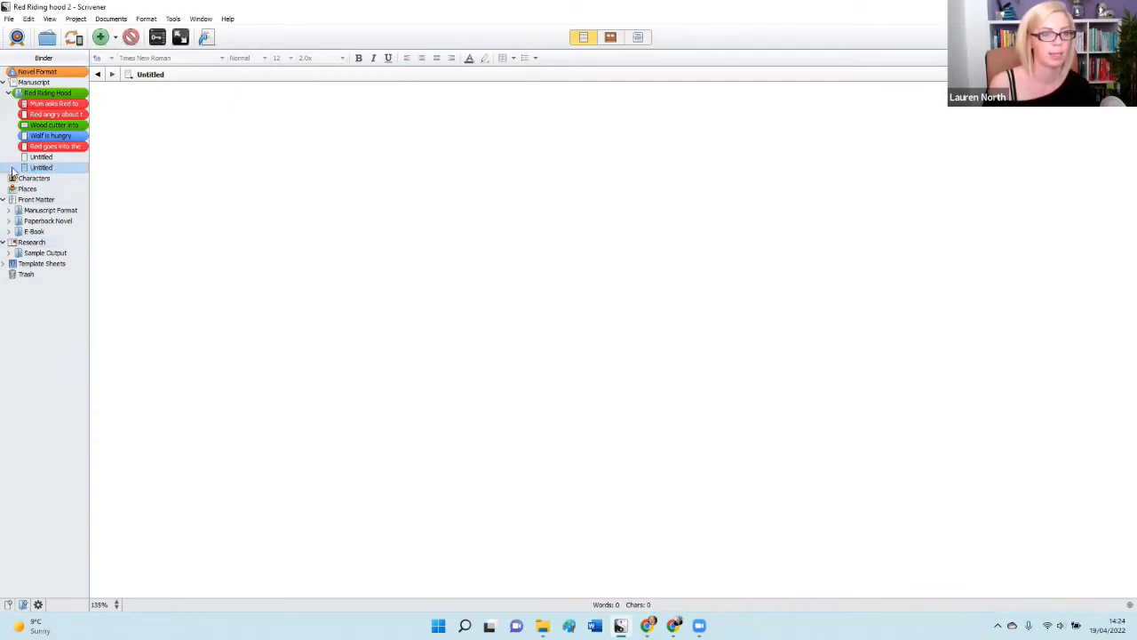
right_click(15, 170)
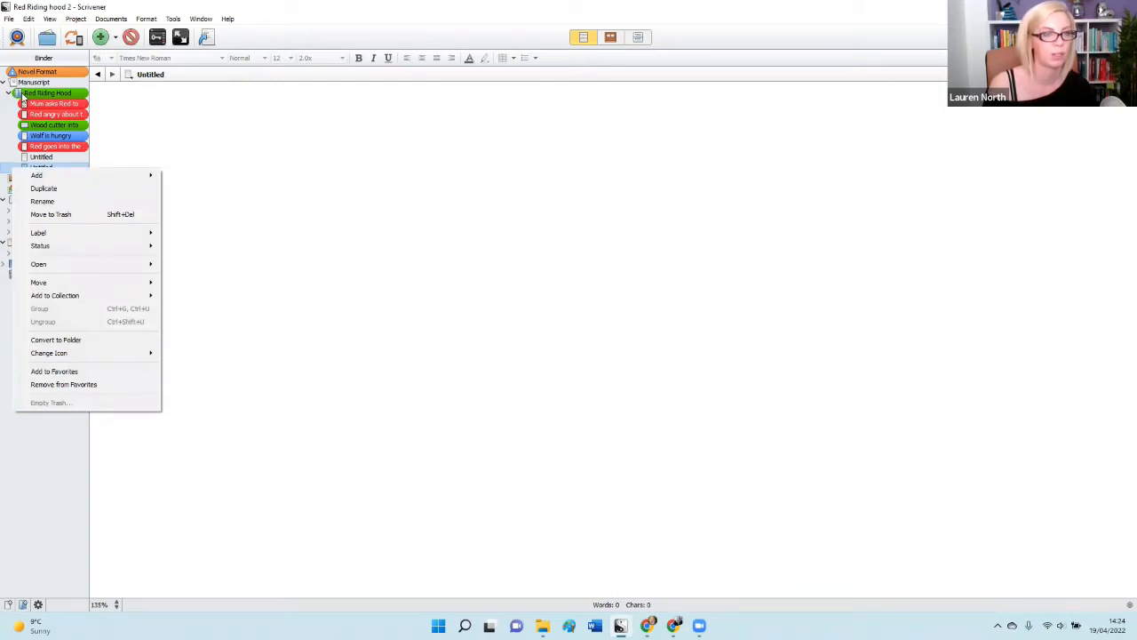
left_click(29, 94)
left_click(32, 94)
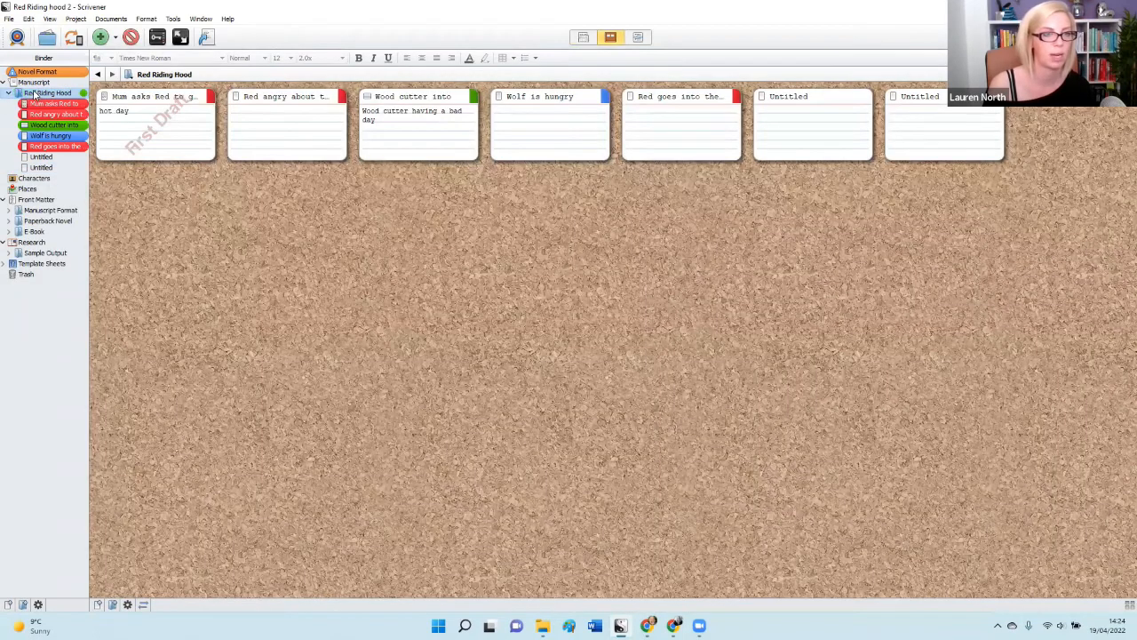
Add a new folder below the last untitled document in the Red Riding Hood folder and title it "Cuts"
left_click(32, 167)
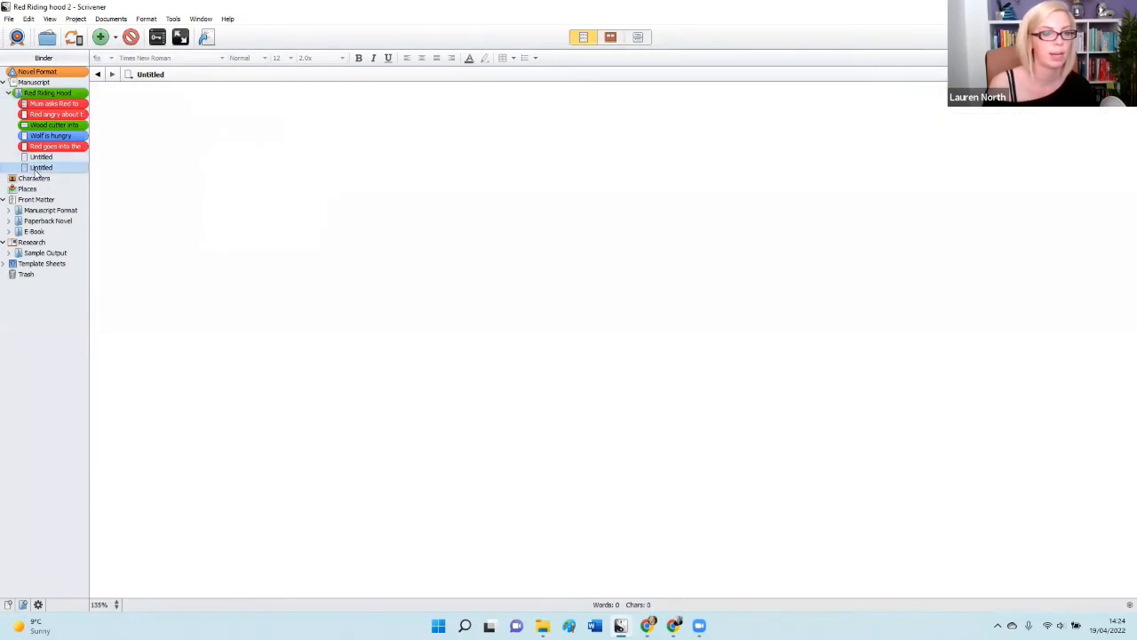
right_click(38, 171)
mouse_move(61, 179)
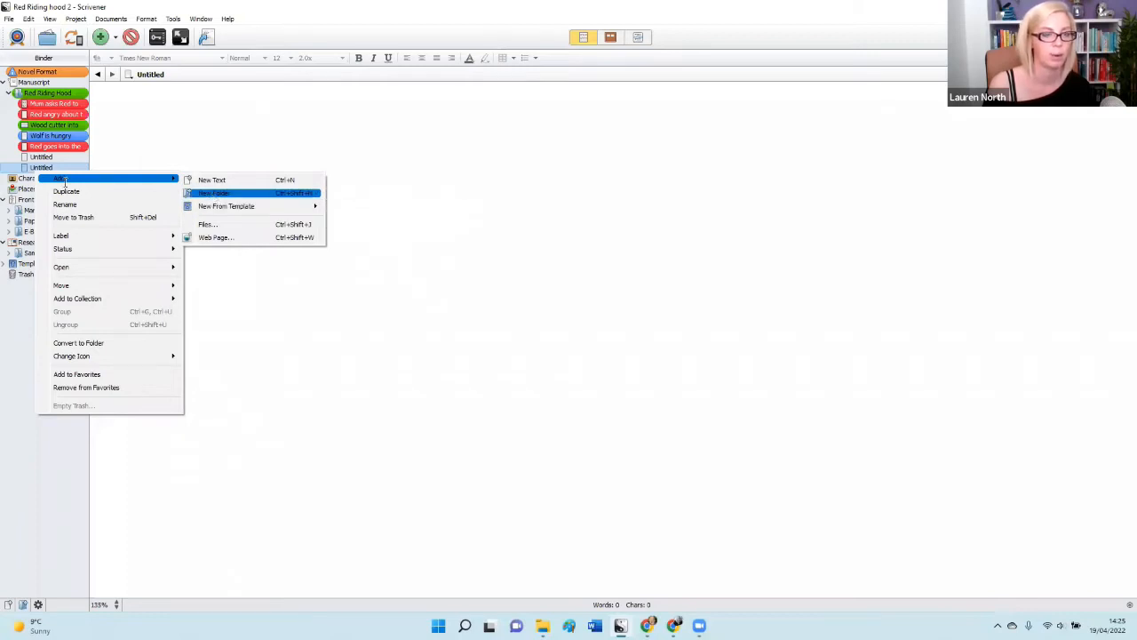
left_click(215, 193)
type("Cuts")
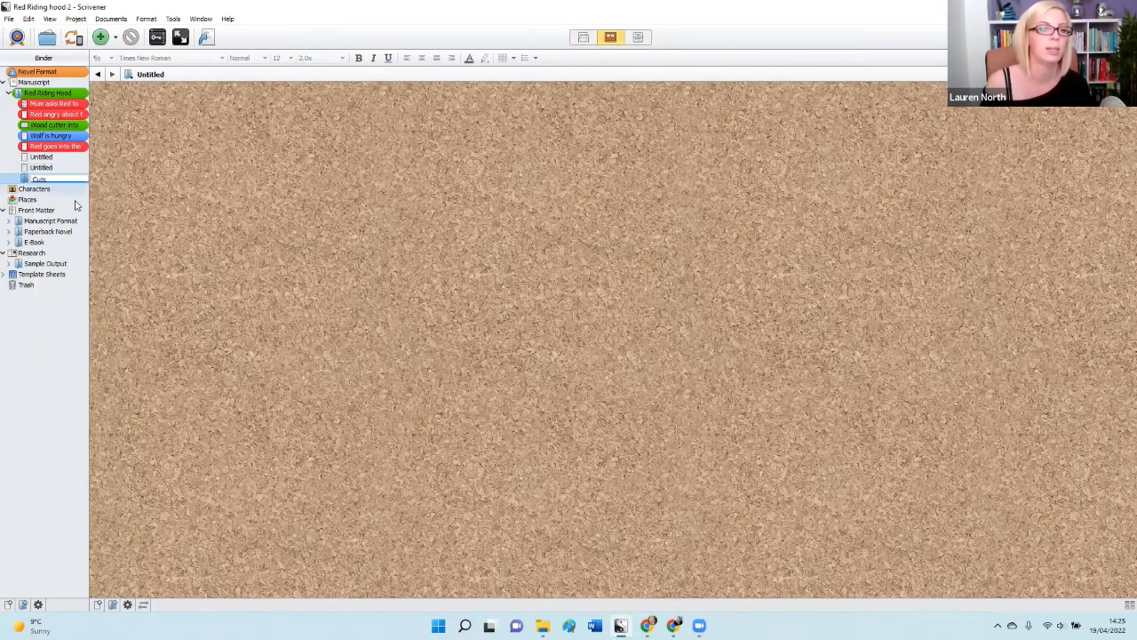
key("Return")
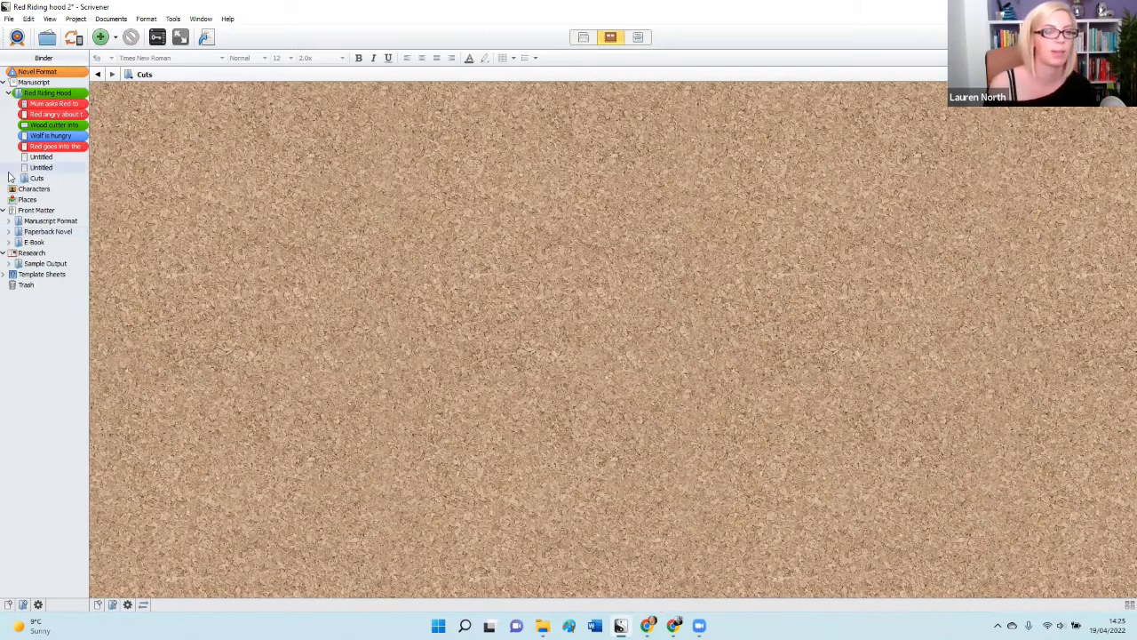
Rename the untitled document just above the Cuts folder to "grandmas is ill" and move it into Cuts
double_click(45, 168)
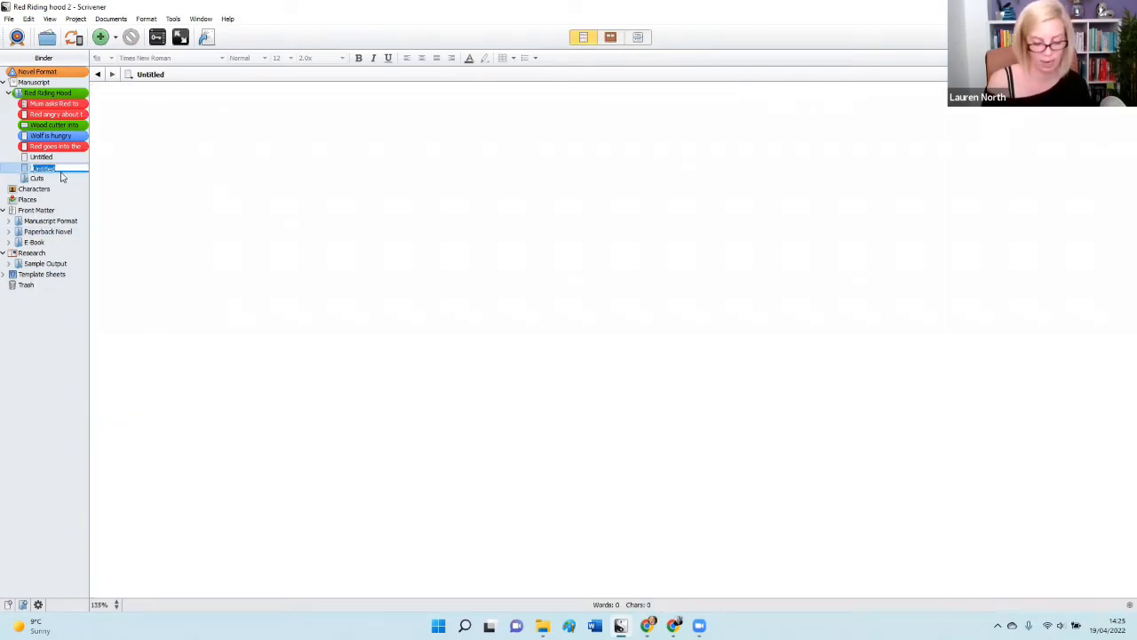
type("Cu")
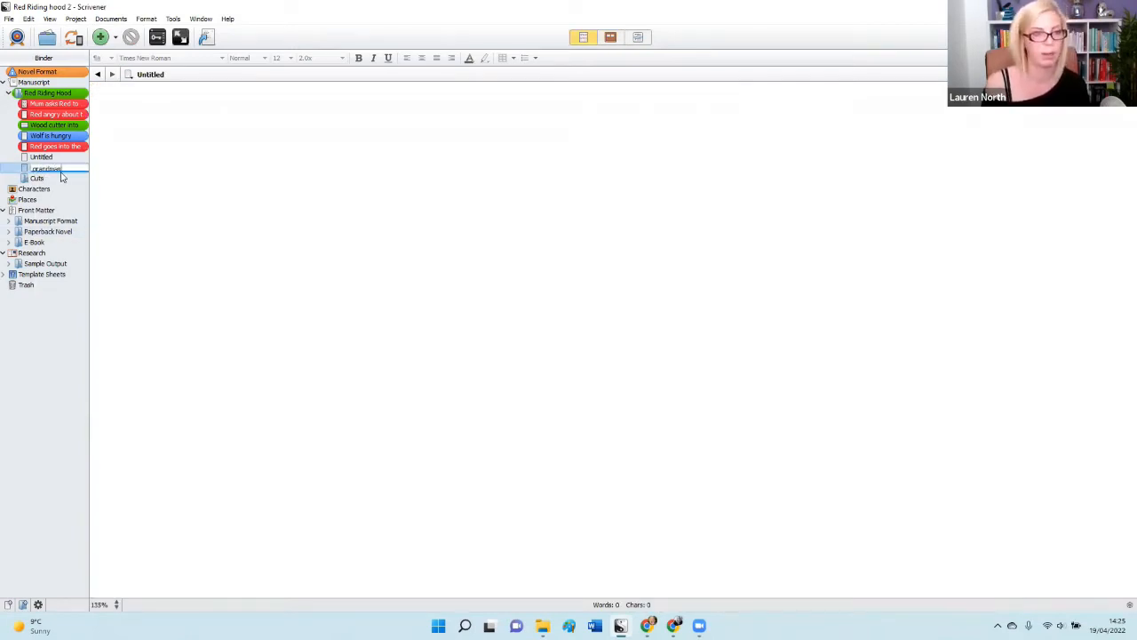
left_click(175, 189)
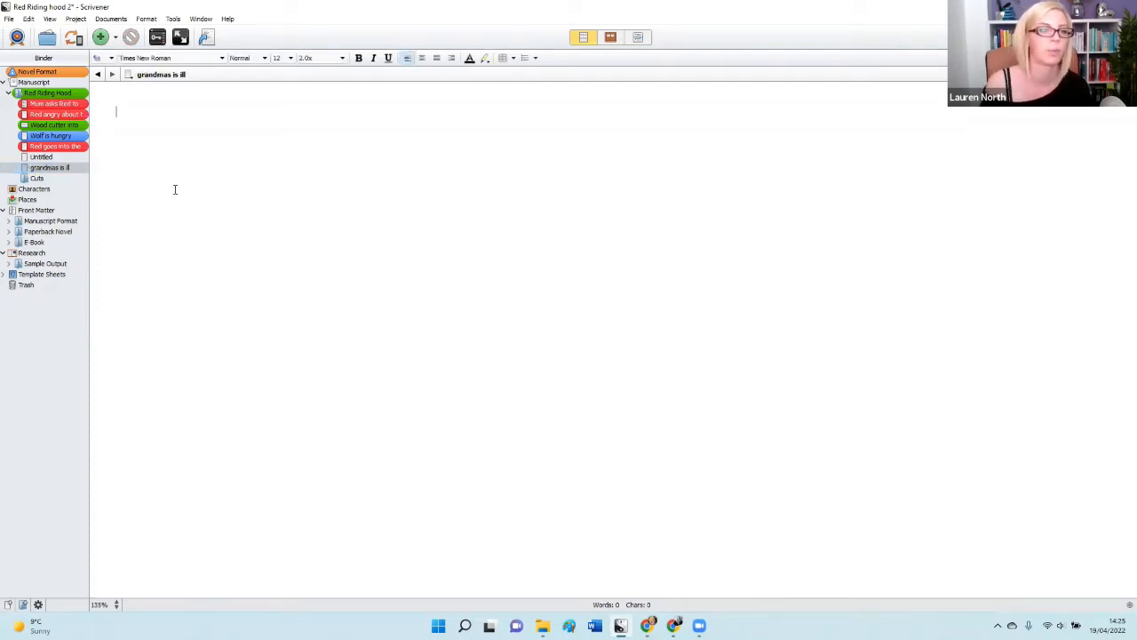
left_click_drag(49, 167, 53, 181)
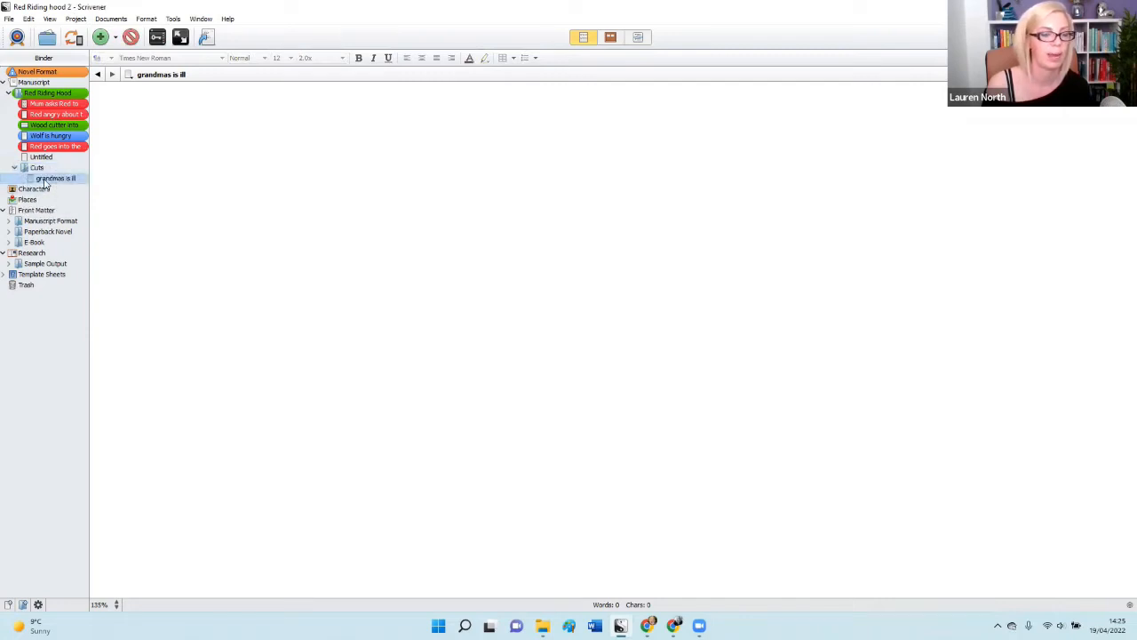
Add a new folder below the remaining untitled document and title it "Remember for later"
right_click(41, 158)
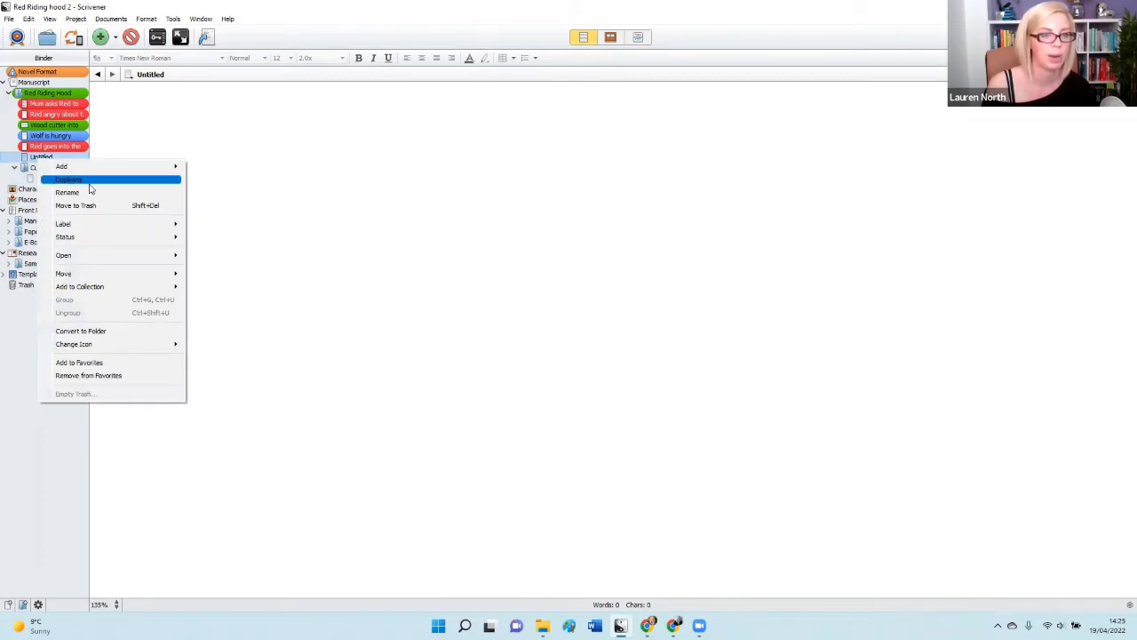
mouse_move(89, 167)
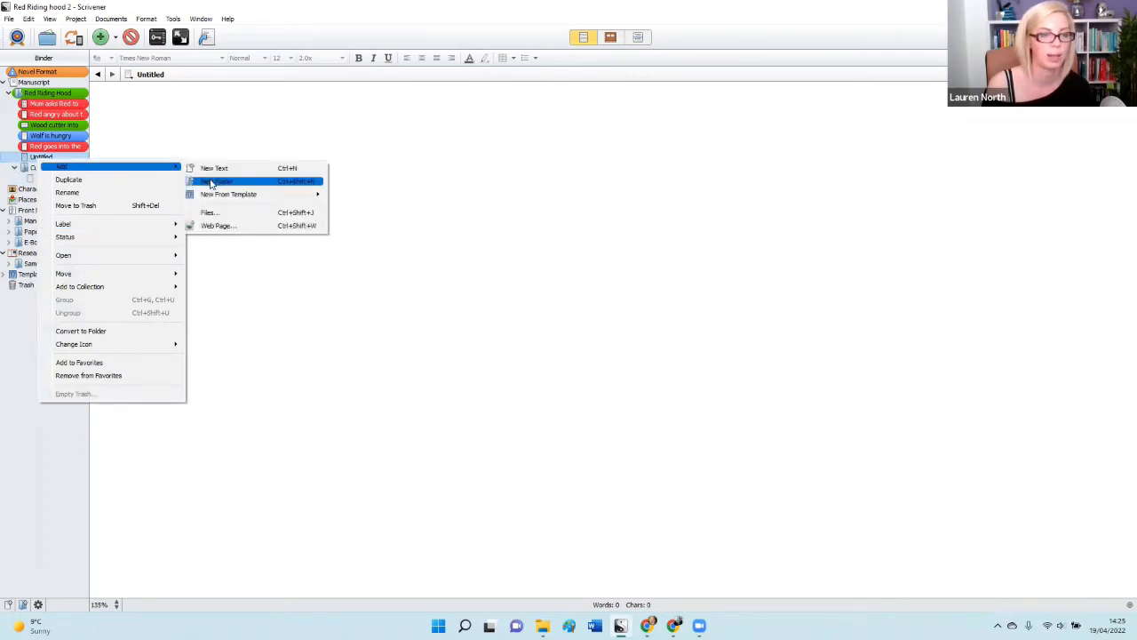
left_click(213, 181)
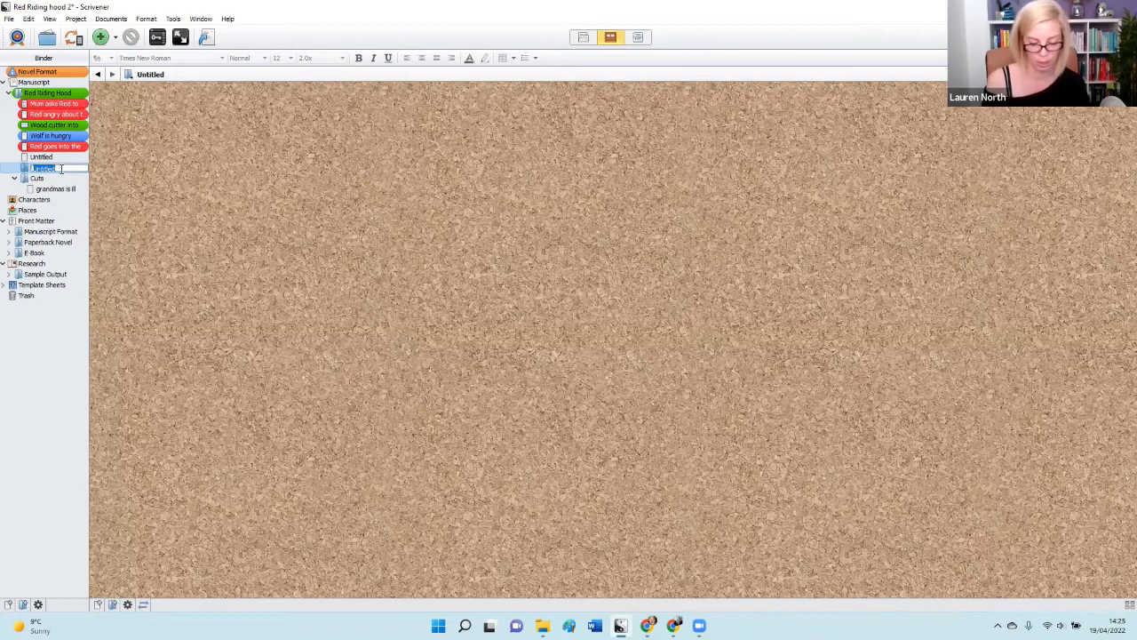
type("Remember for later")
key("Return")
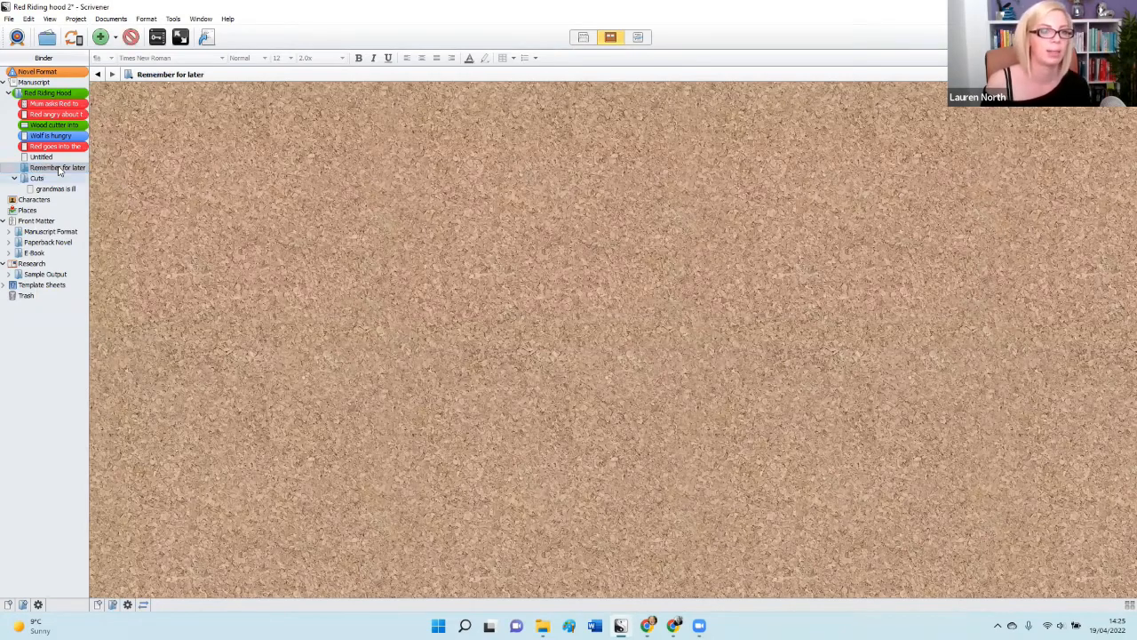
Add four new documents inside the "Remember for later" folder and title the first one "Grandmas has a cat"
double_click(101, 37)
double_click(100, 36)
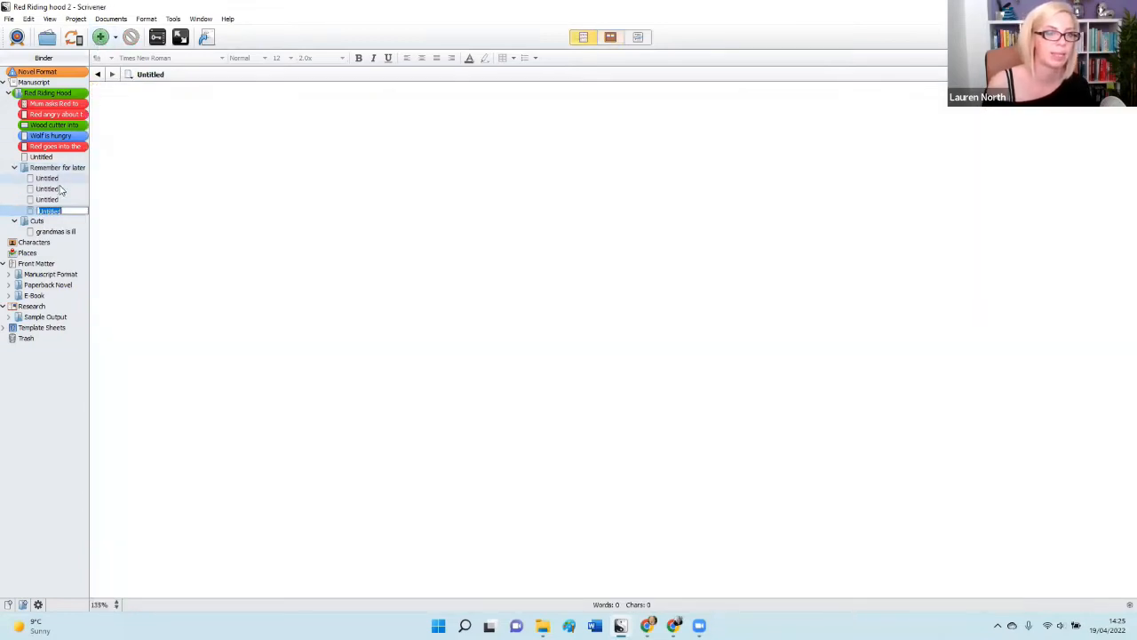
left_click(51, 179)
left_click(193, 169)
left_click(61, 183)
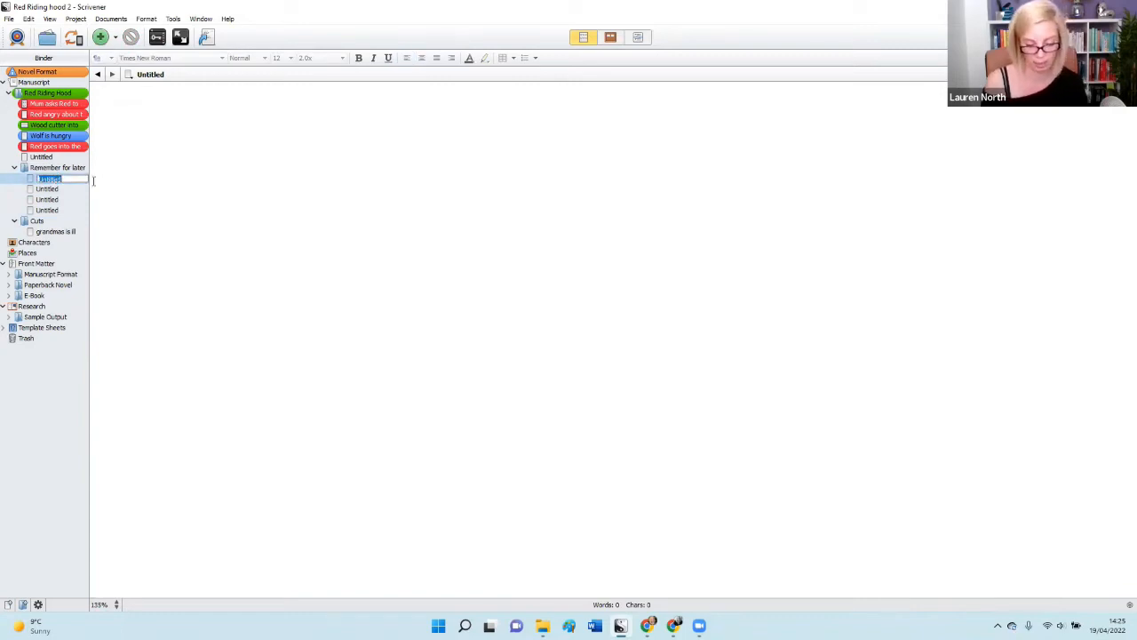
type("Gr")
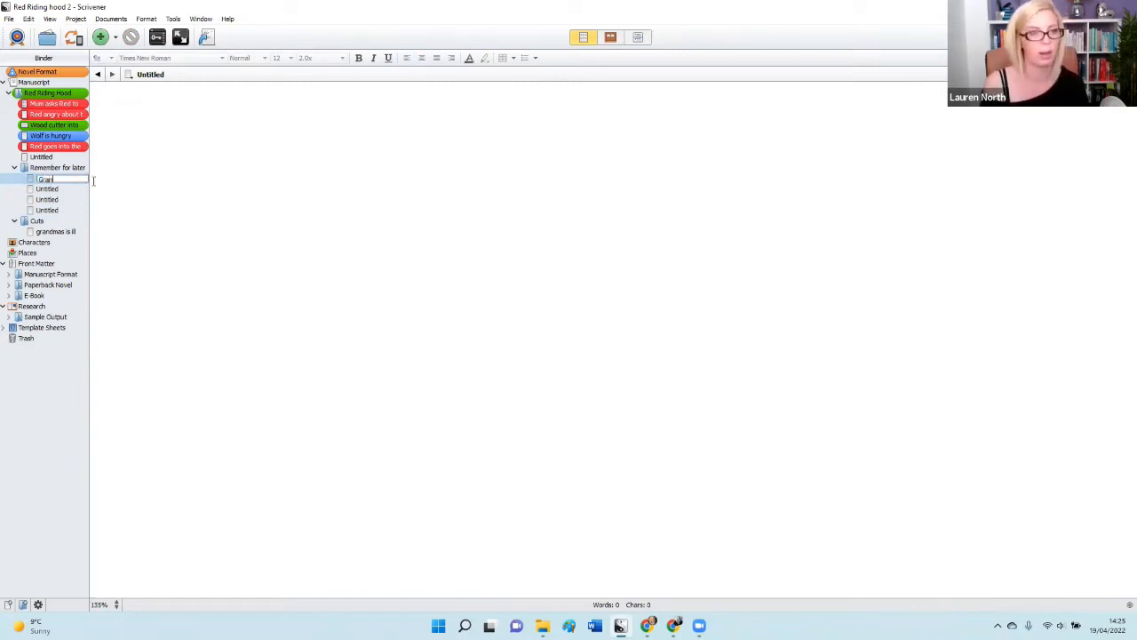
type("andmas has a ")
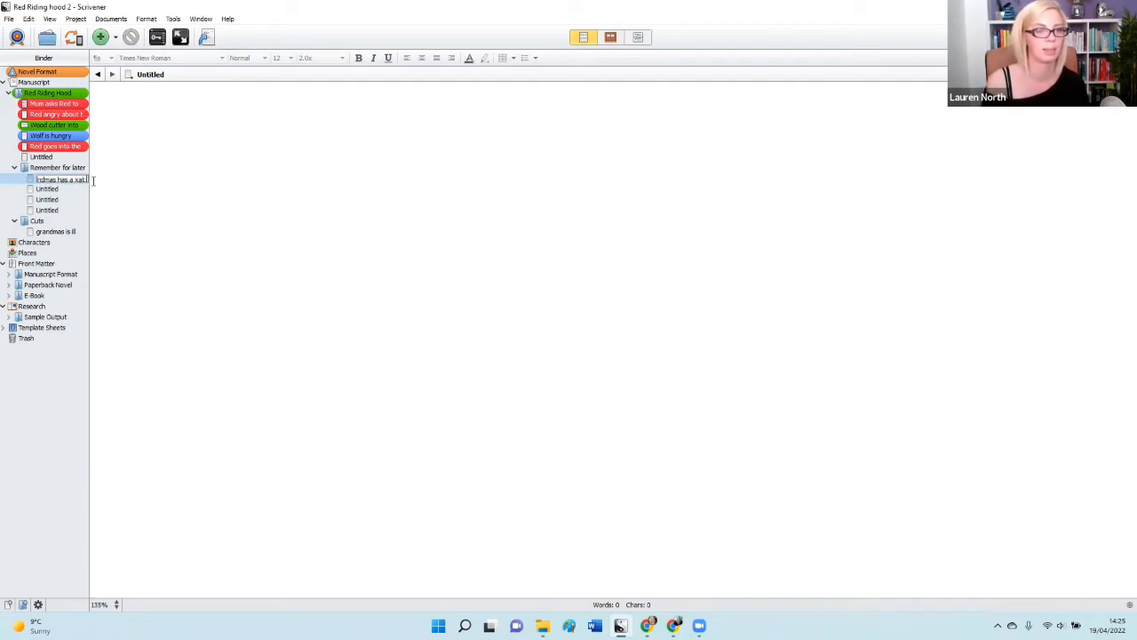
type("cat")
left_click(142, 156)
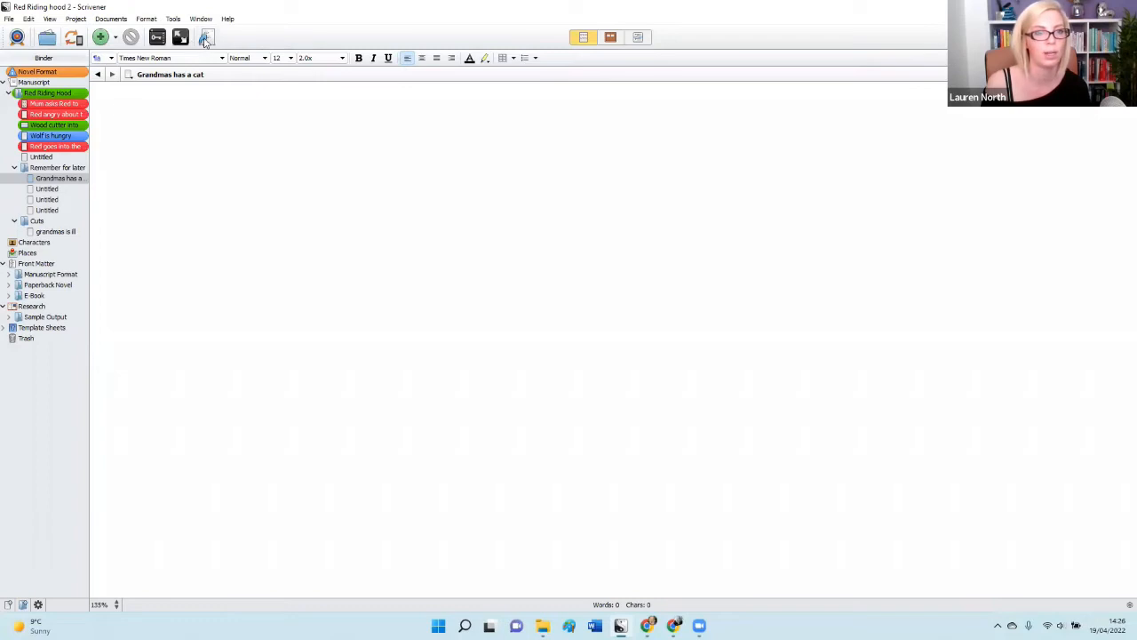
Open the compile settings with all options expanded and set the output format to Word Document (.doc)
left_click(205, 40)
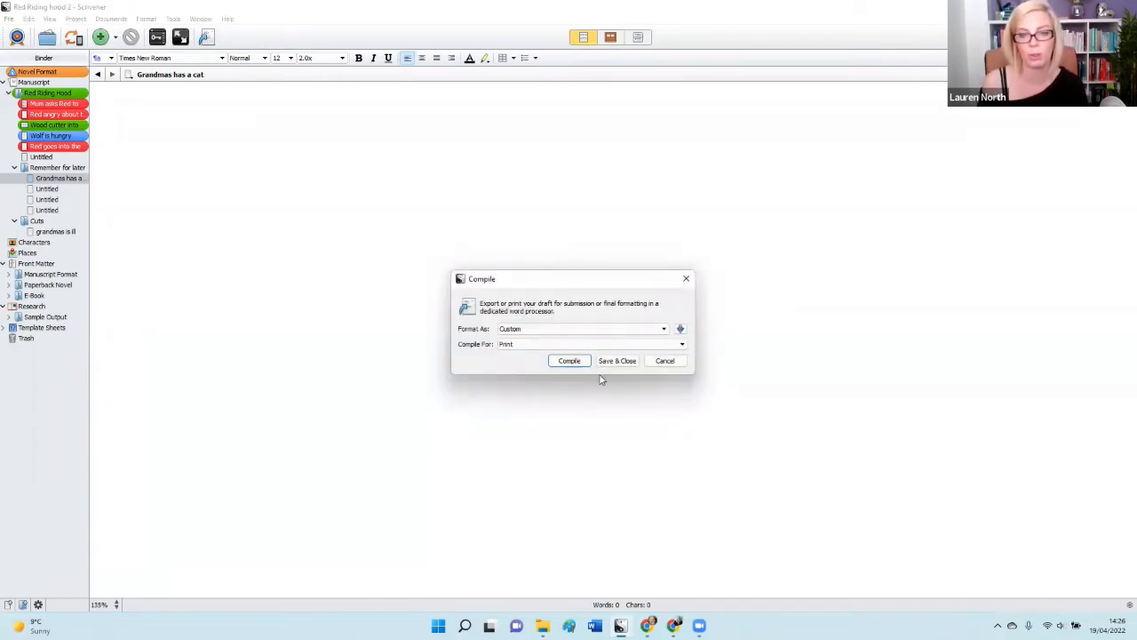
left_click(680, 330)
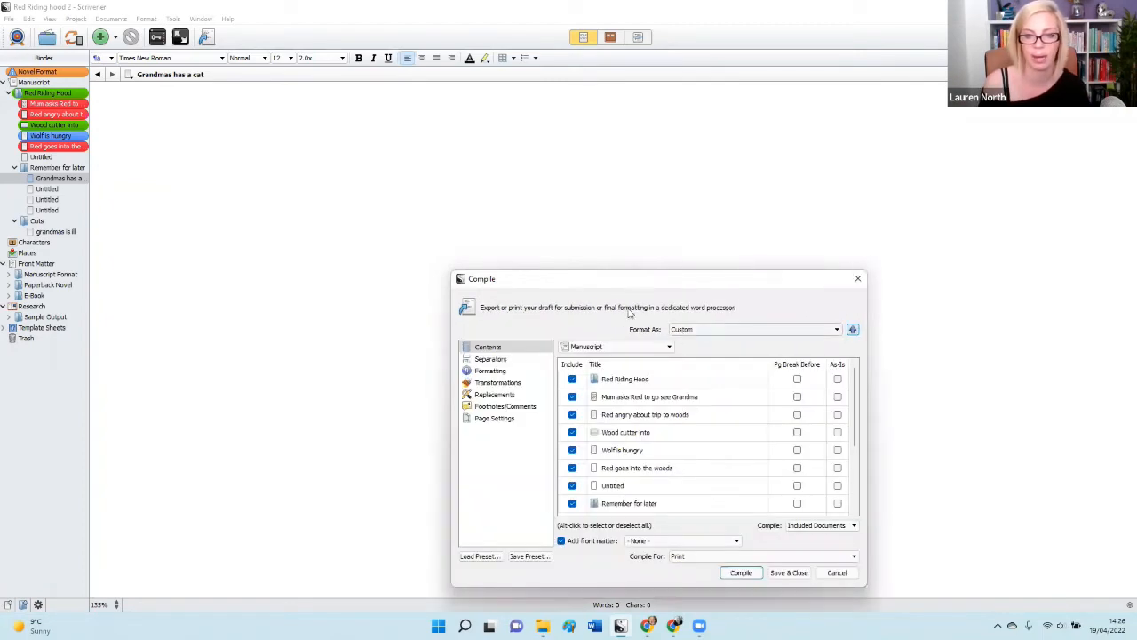
left_click_drag(617, 284, 477, 125)
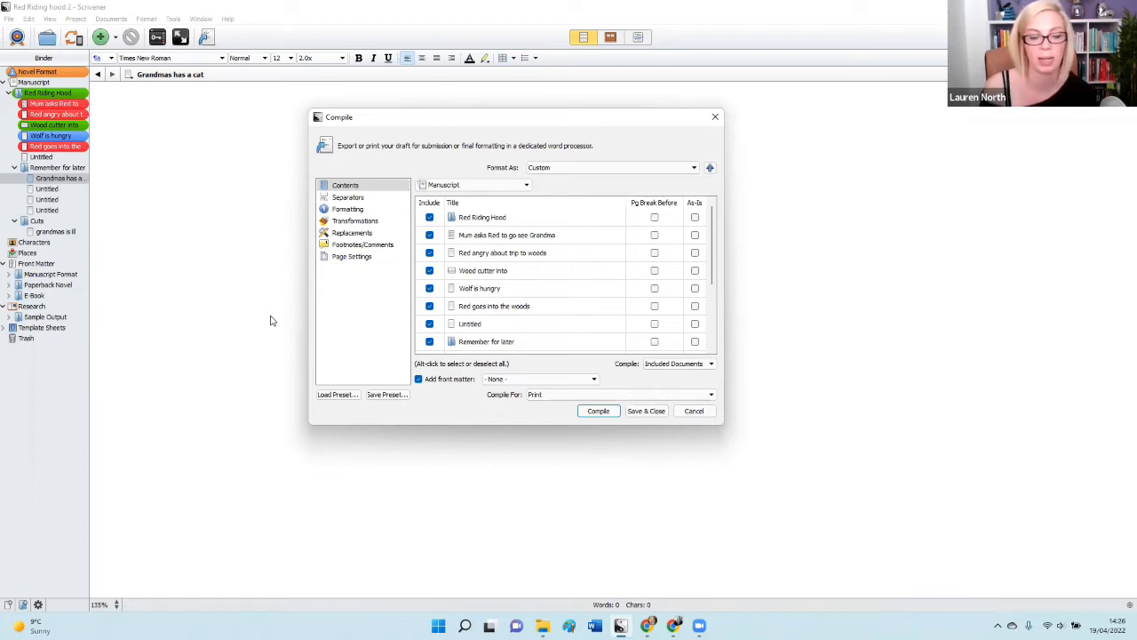
left_click(538, 395)
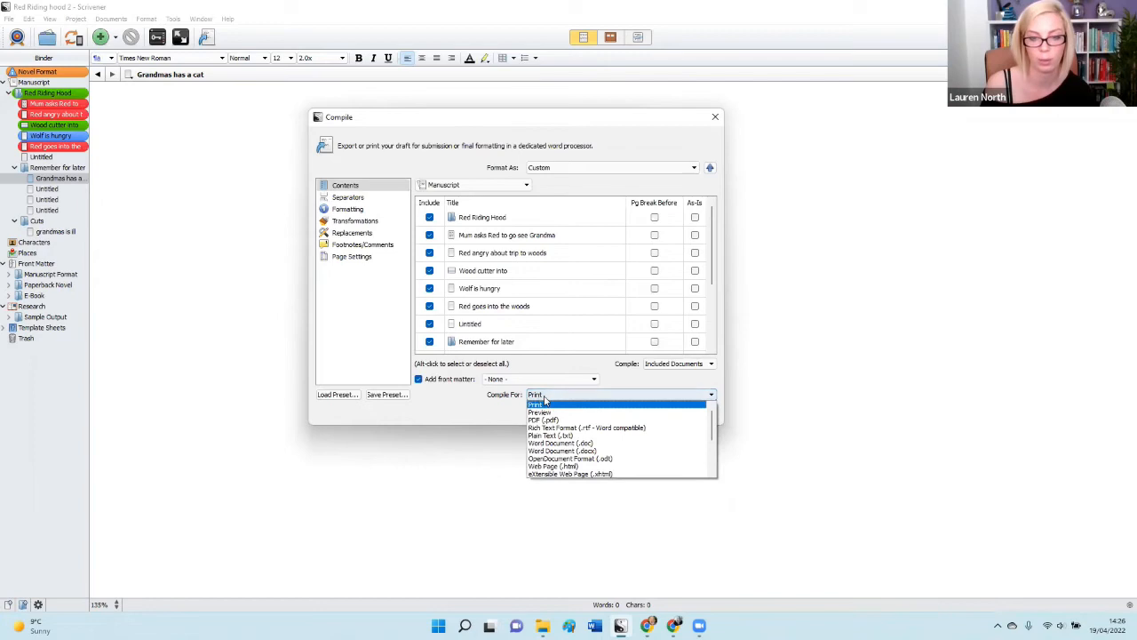
left_click(560, 442)
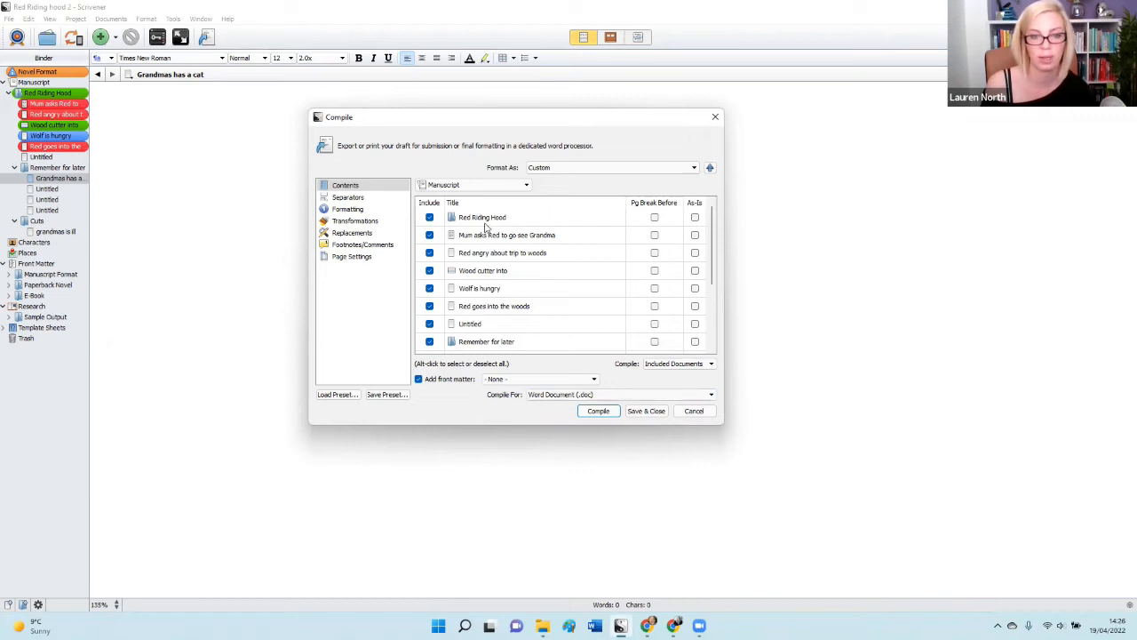
Enable page break before and As-Is for all documents in the compile contents
left_click(654, 218)
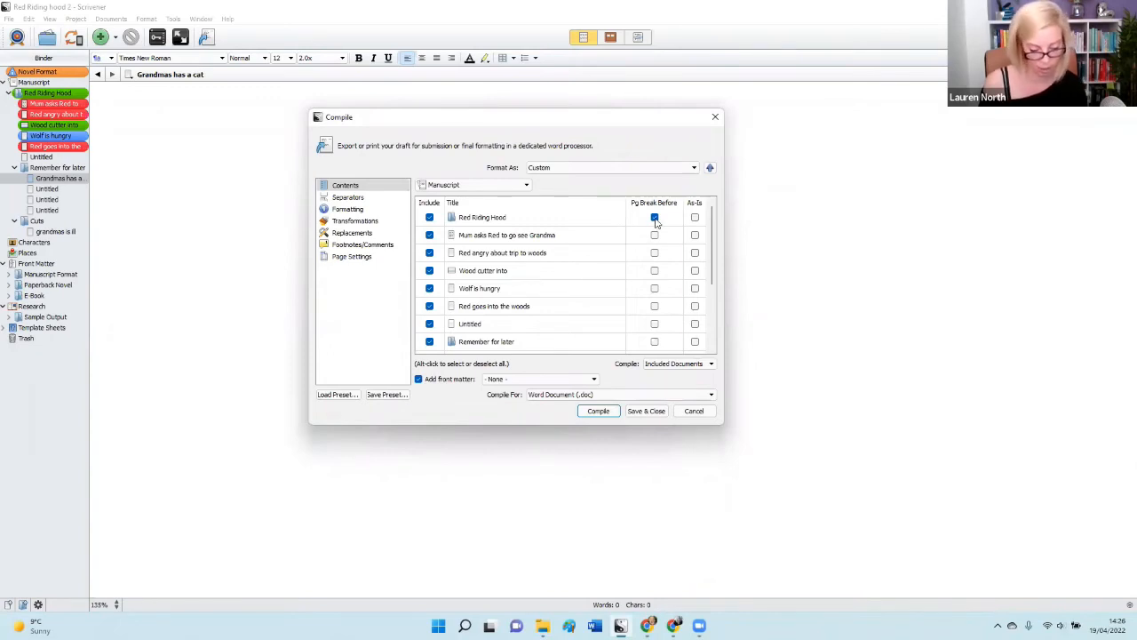
left_click(654, 236, "alt")
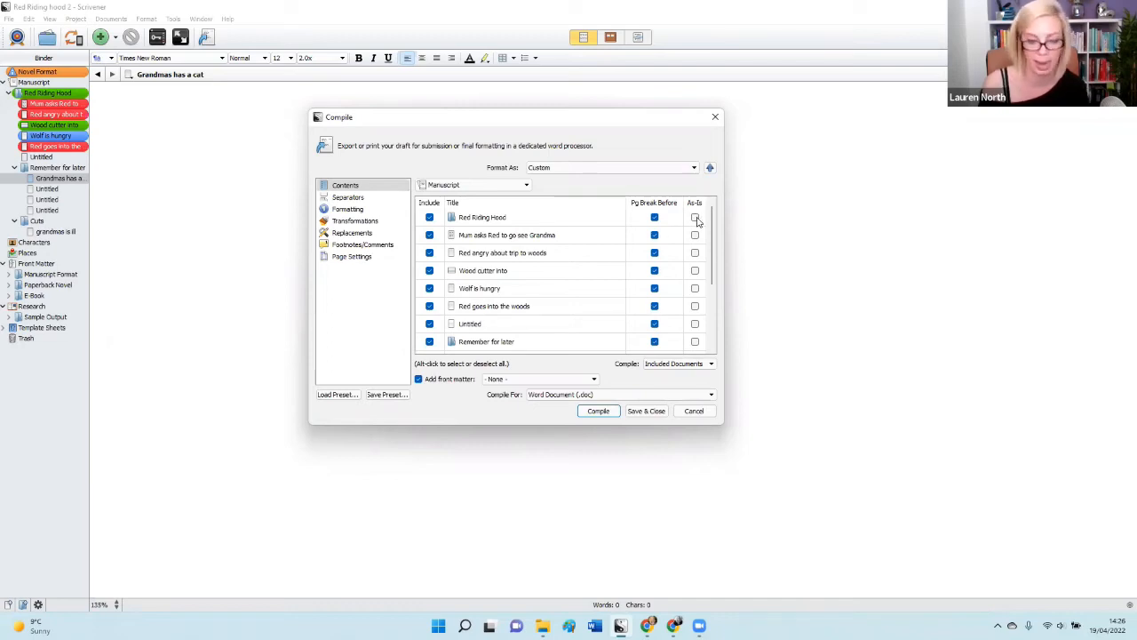
left_click(695, 217, "alt")
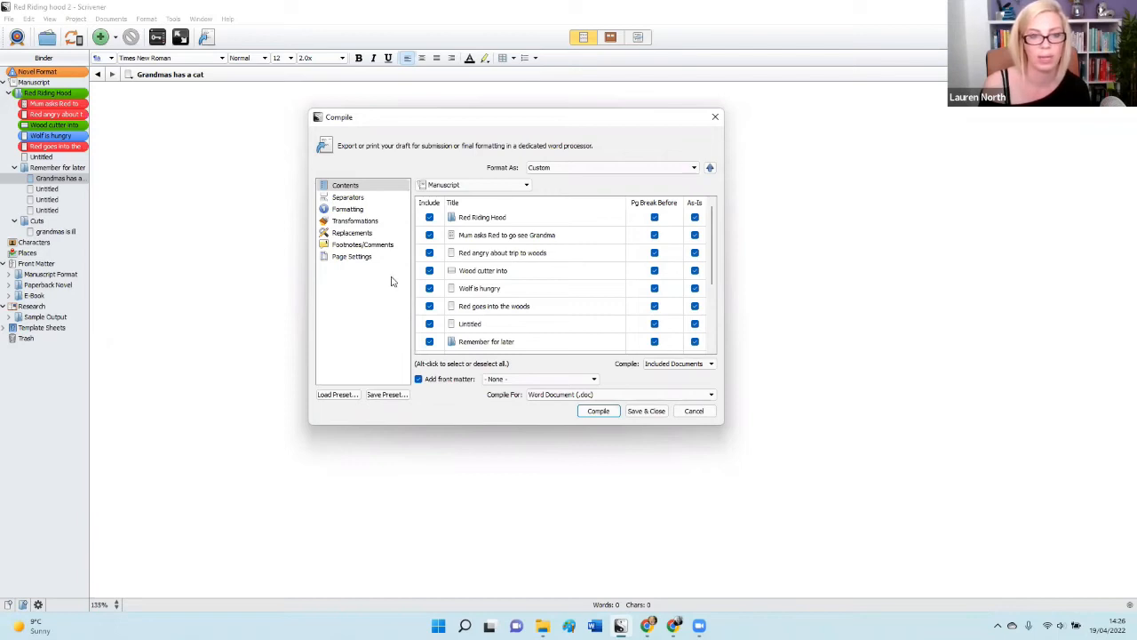
Turn off converting italics to underlines in the compile transformations
left_click(367, 223)
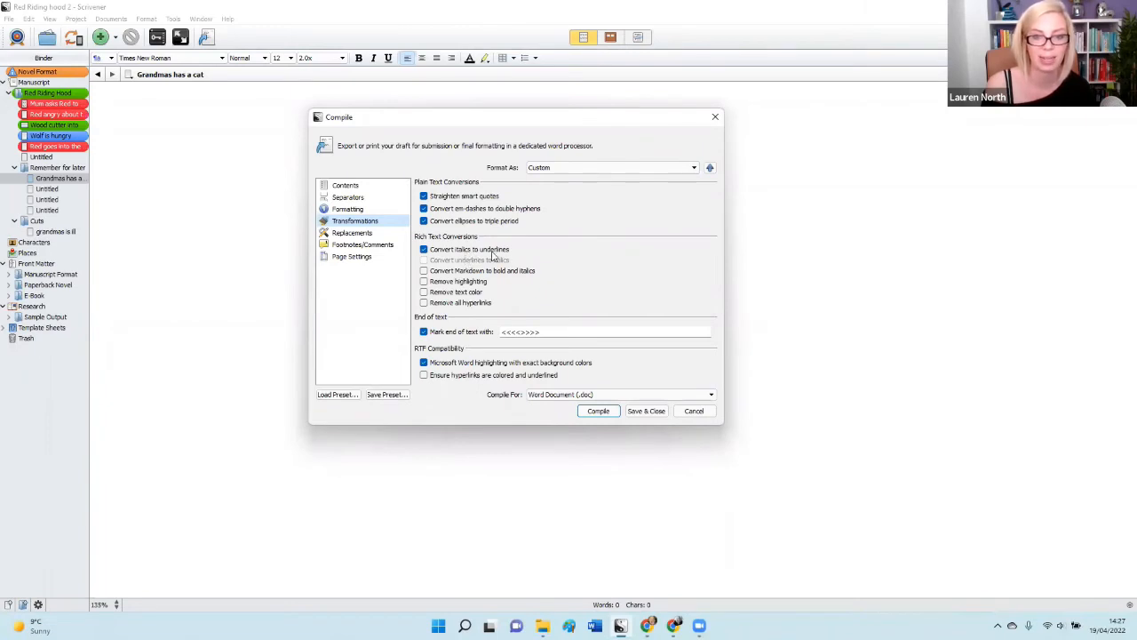
left_click(424, 251)
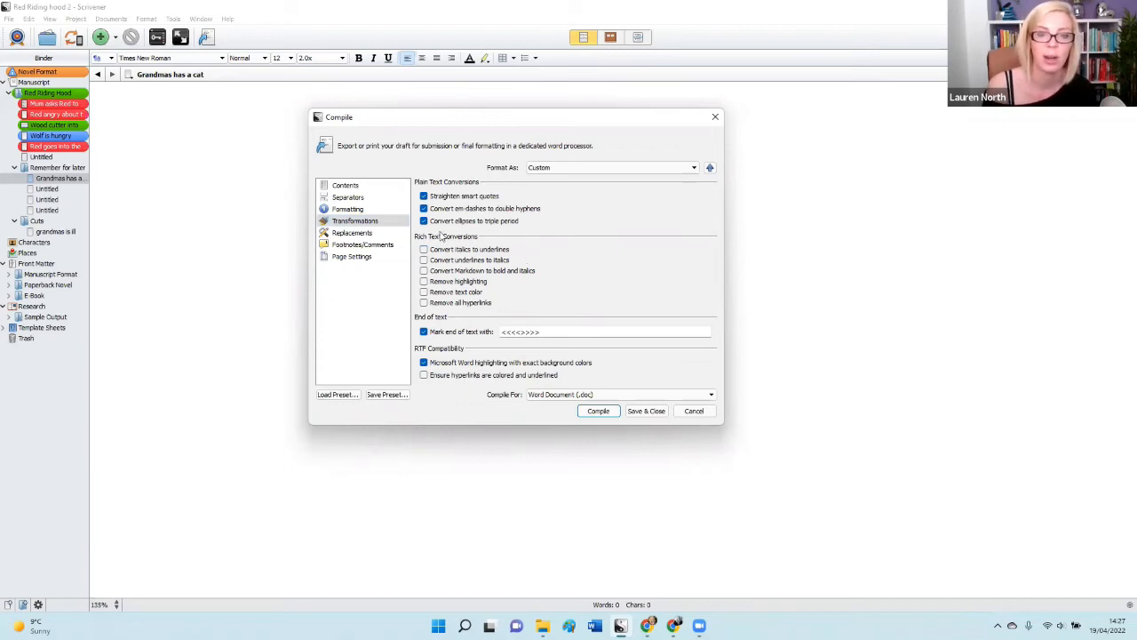
Turn off straightening smart quotes and converting em-dashes and ellipses in the compile's plain text conversions
left_click(425, 221)
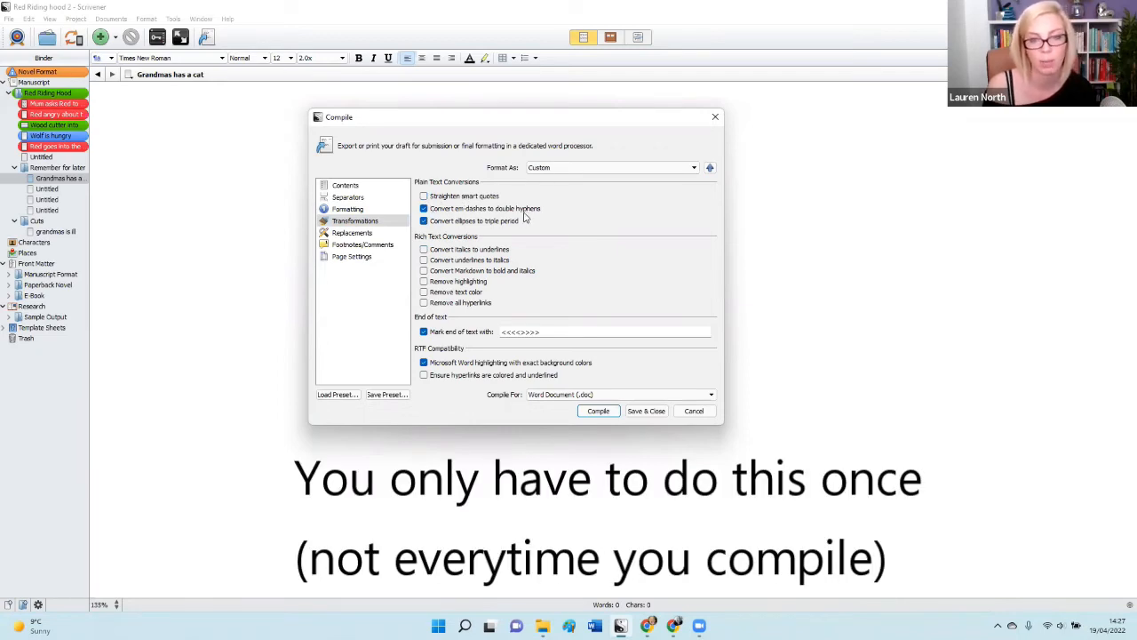
left_click(434, 221)
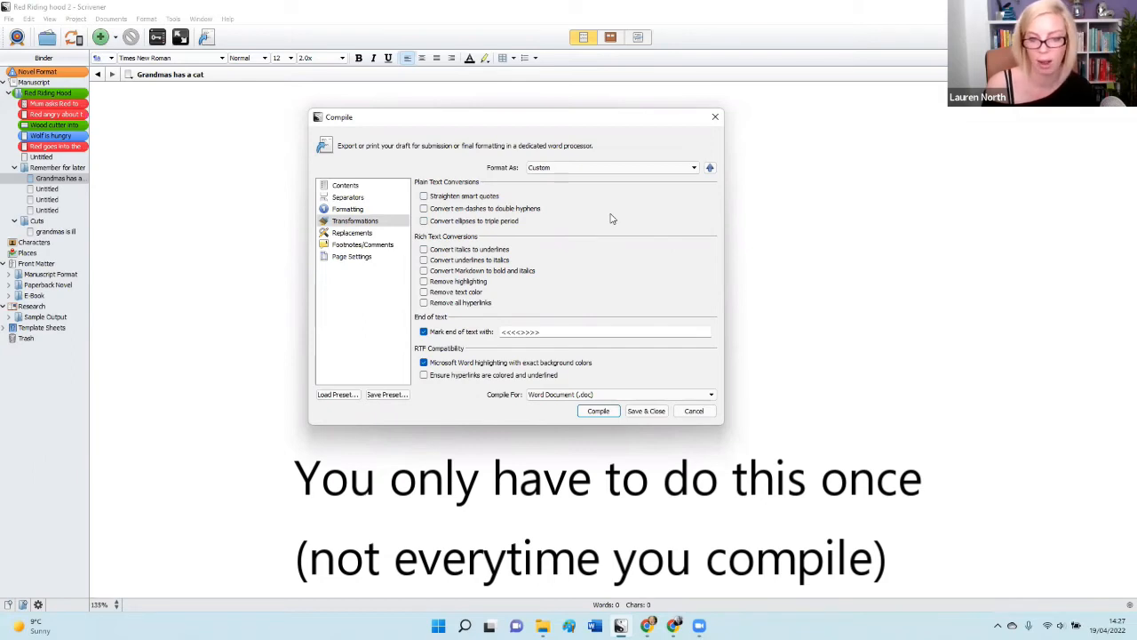
In the compile contents, exclude the Red Riding Hood folder and its documents except "Wood cutter into"
left_click(343, 184)
scroll(540, 294, "down", 2)
scroll(544, 300, "up", 2)
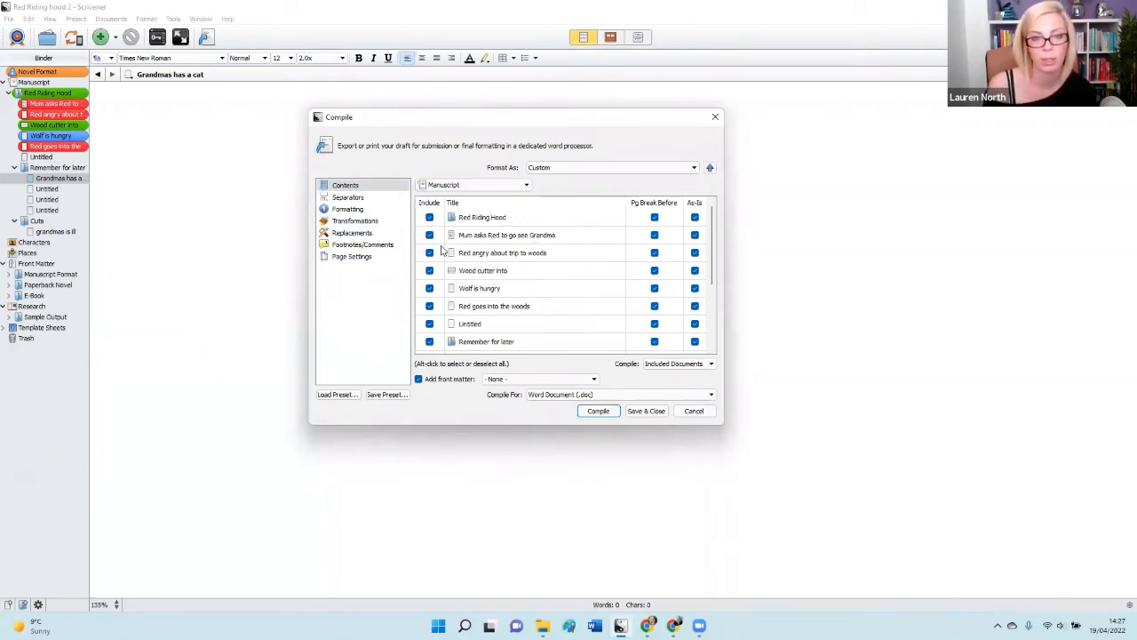
left_click(430, 217)
left_click(429, 253)
left_click(429, 236)
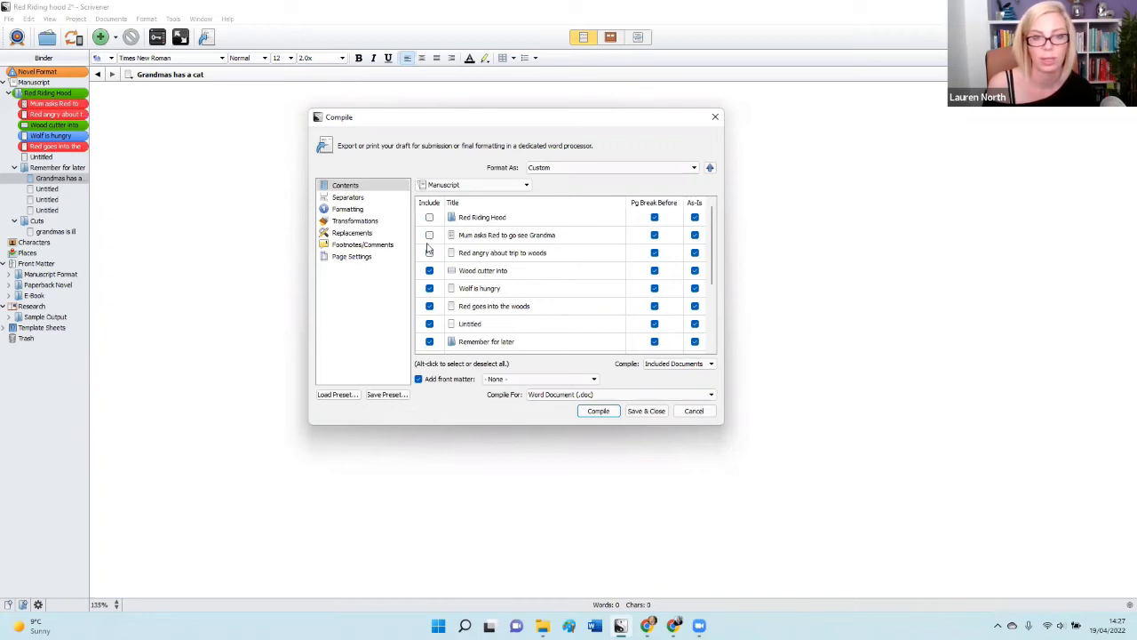
left_click(429, 288)
left_click(429, 306)
left_click(429, 324)
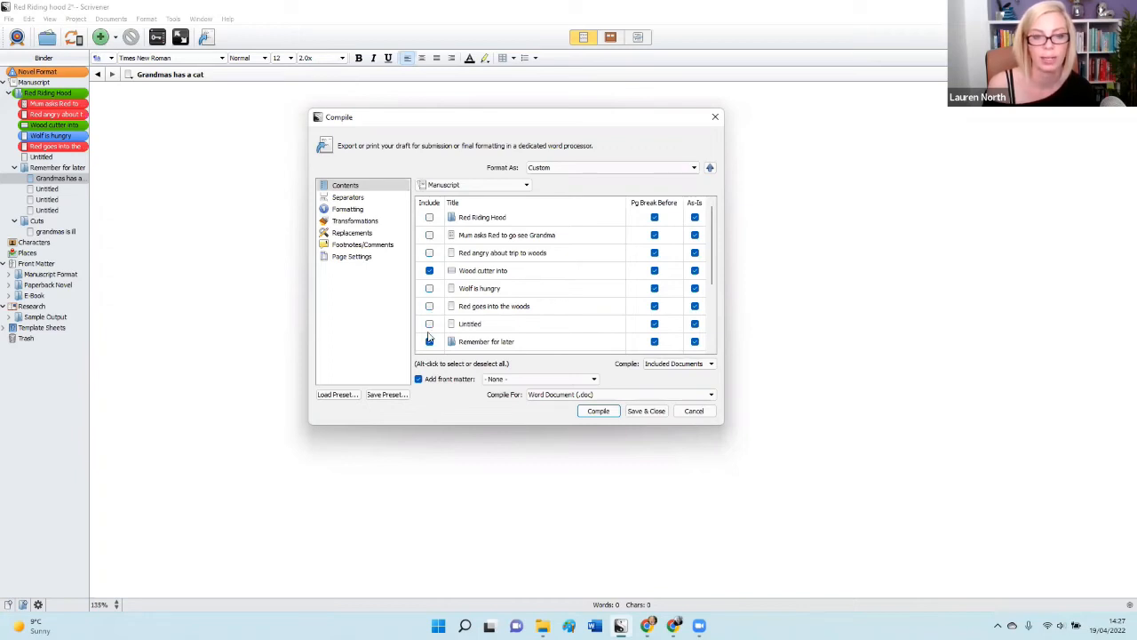
Look through the available compile output formats and include all manuscript documents in the compile again
left_click(586, 395)
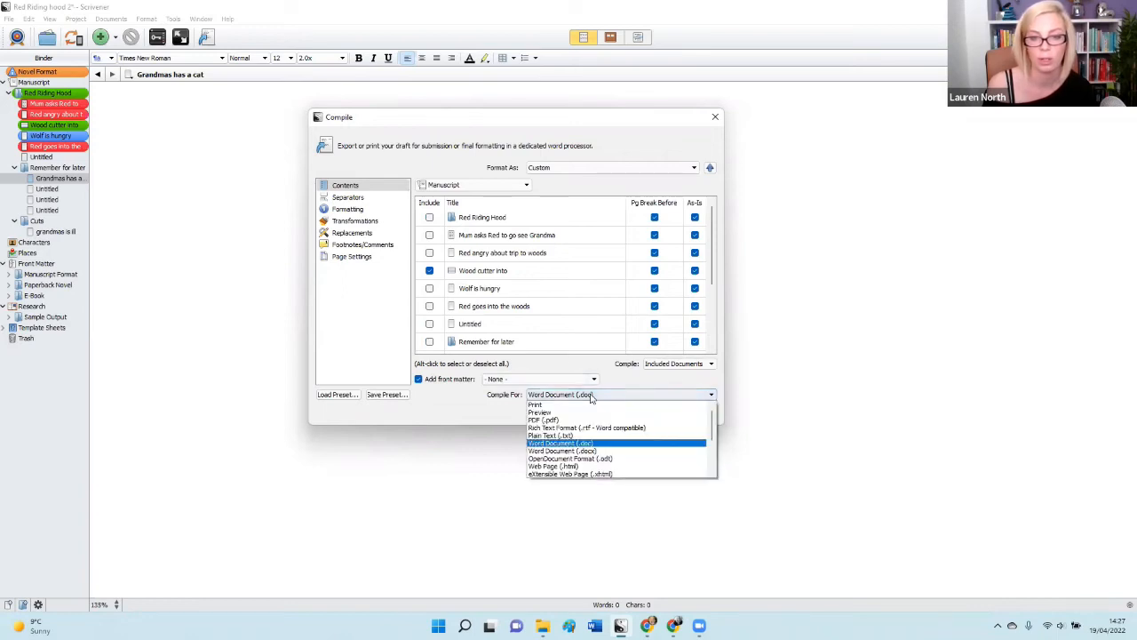
scroll(587, 405, "down", 1)
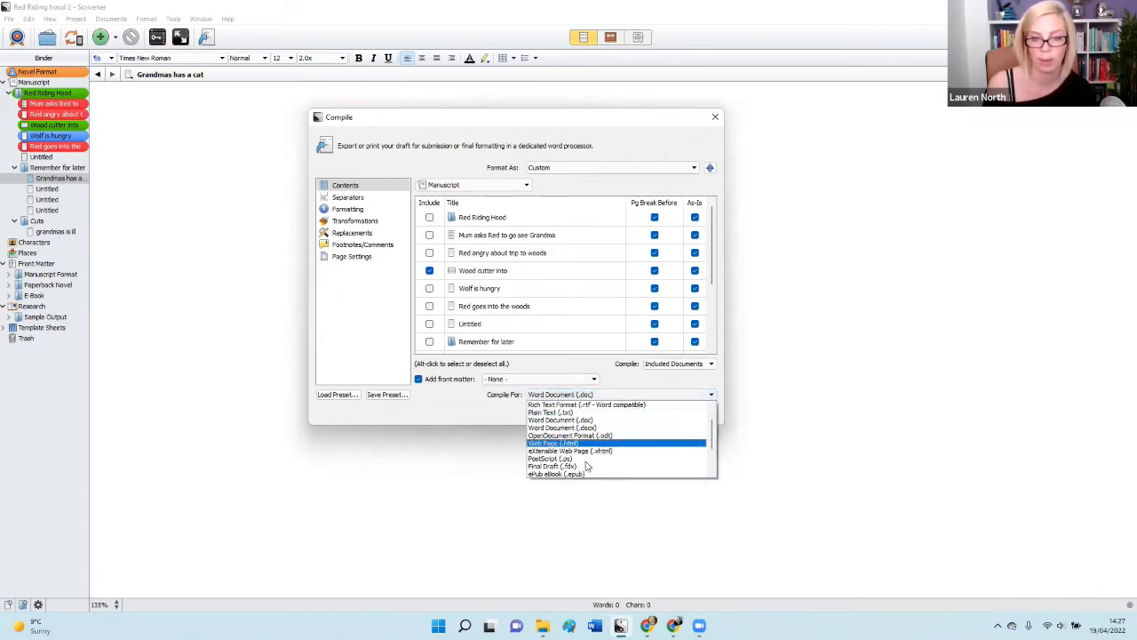
left_click(431, 219)
left_click(430, 217)
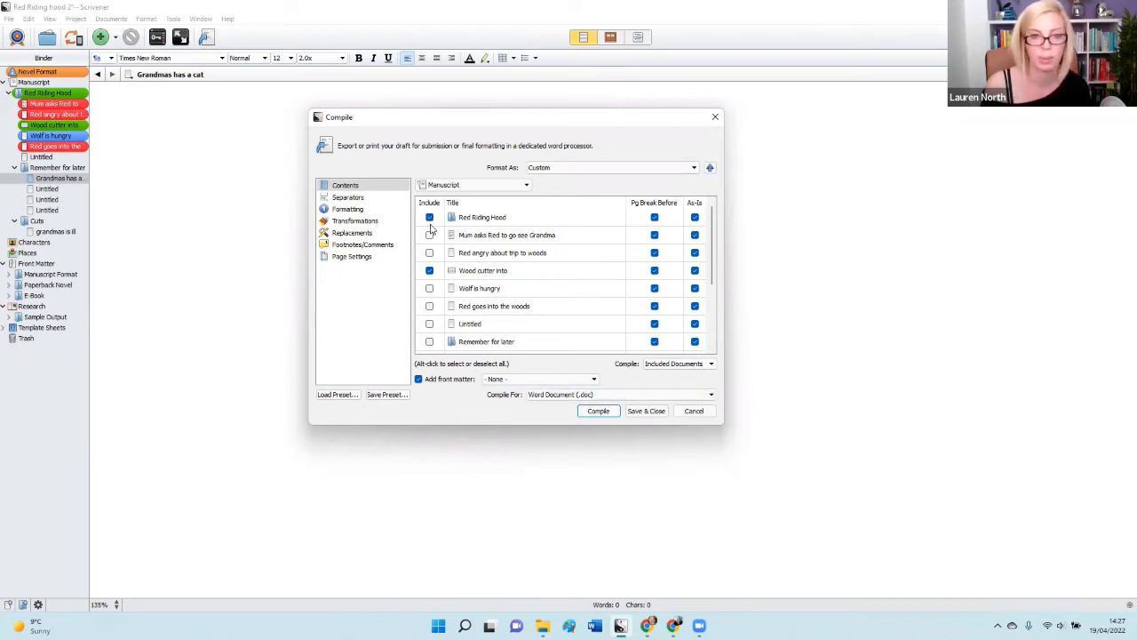
left_click(430, 235)
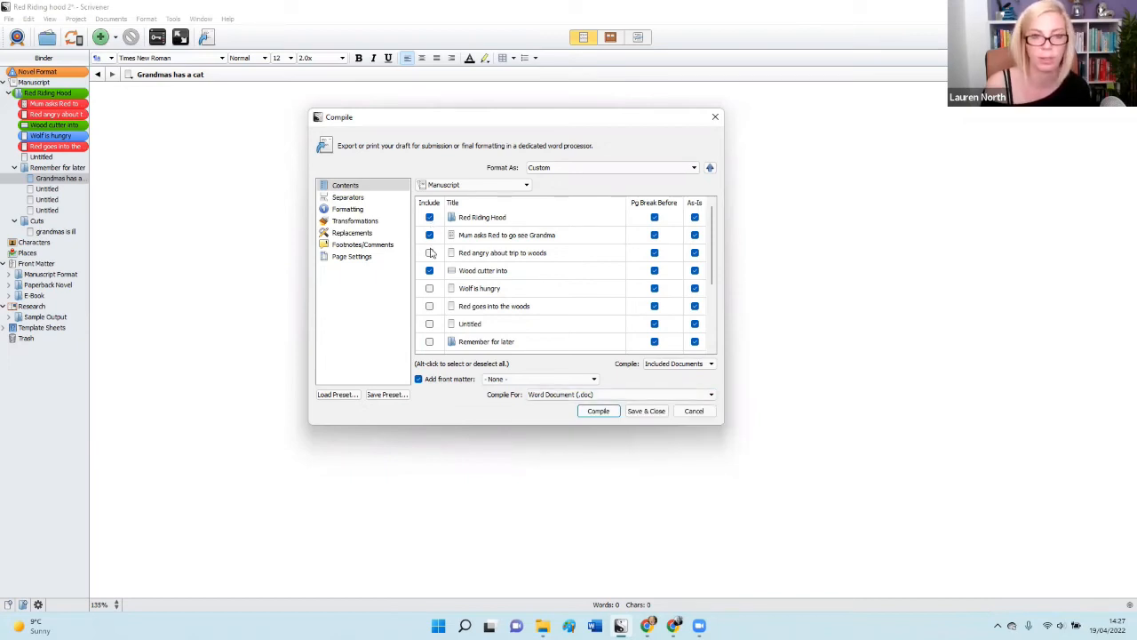
left_click(429, 254, "alt")
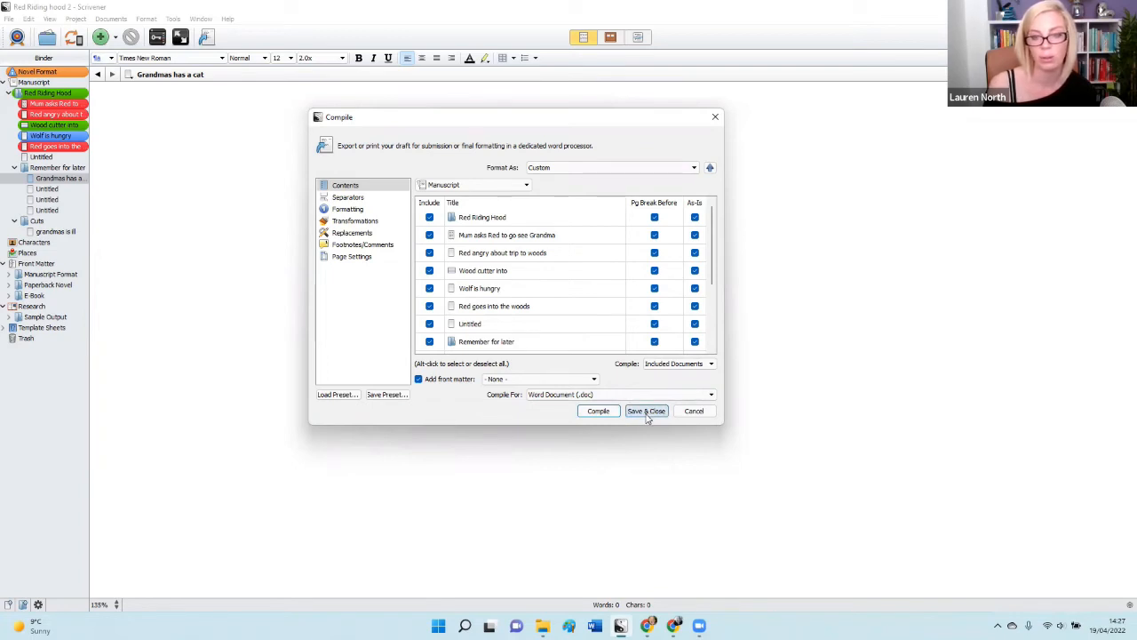
Compile the manuscript and save it in the Documents folder as "Red riding hood word"
left_click(598, 411)
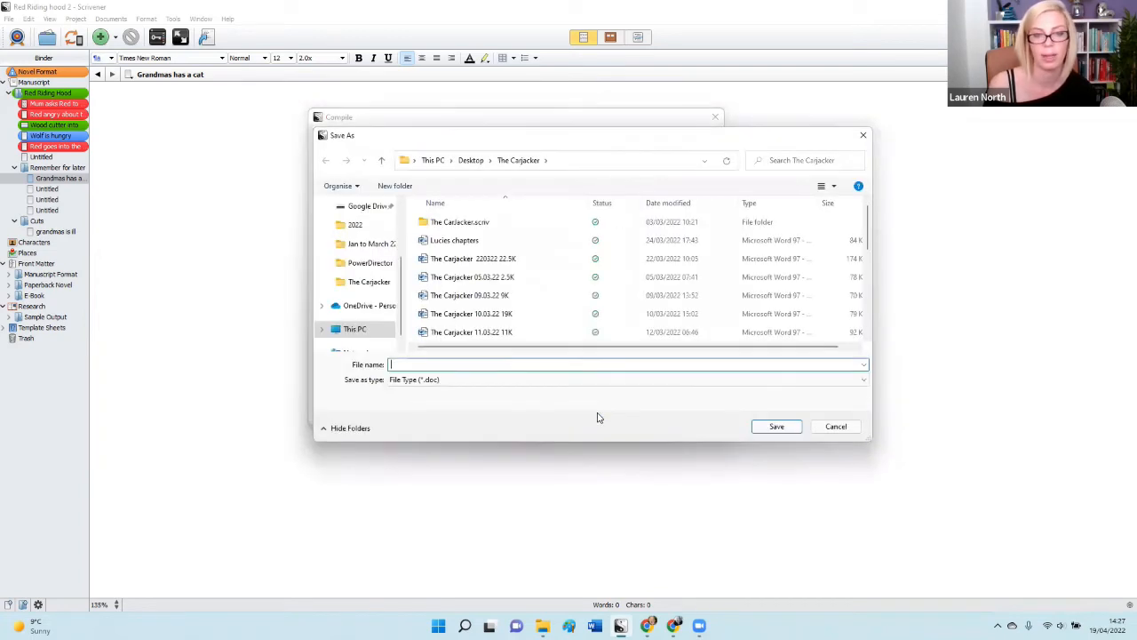
scroll(411, 331, "down", 5)
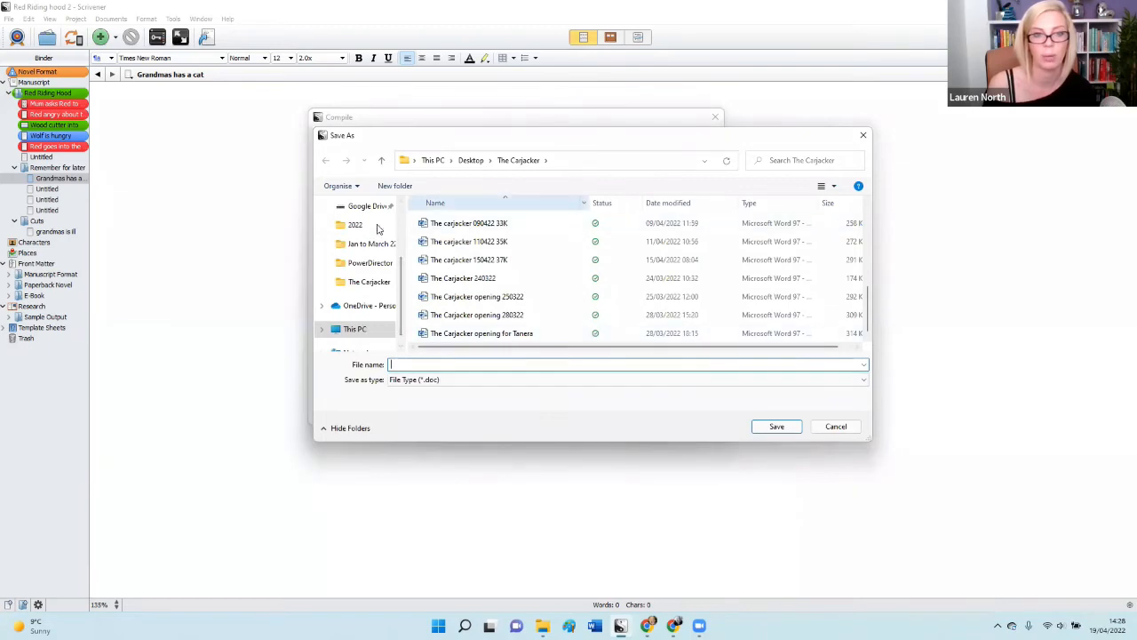
scroll(377, 230, "up", 2)
left_click(365, 248)
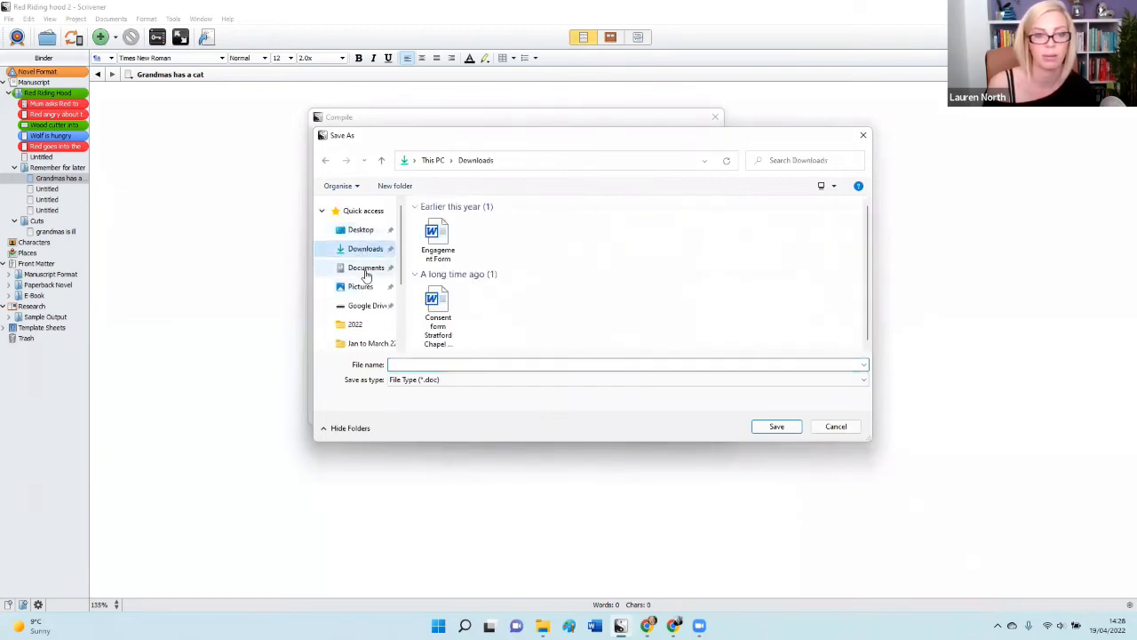
left_click(366, 273)
scroll(480, 329, "down", 5)
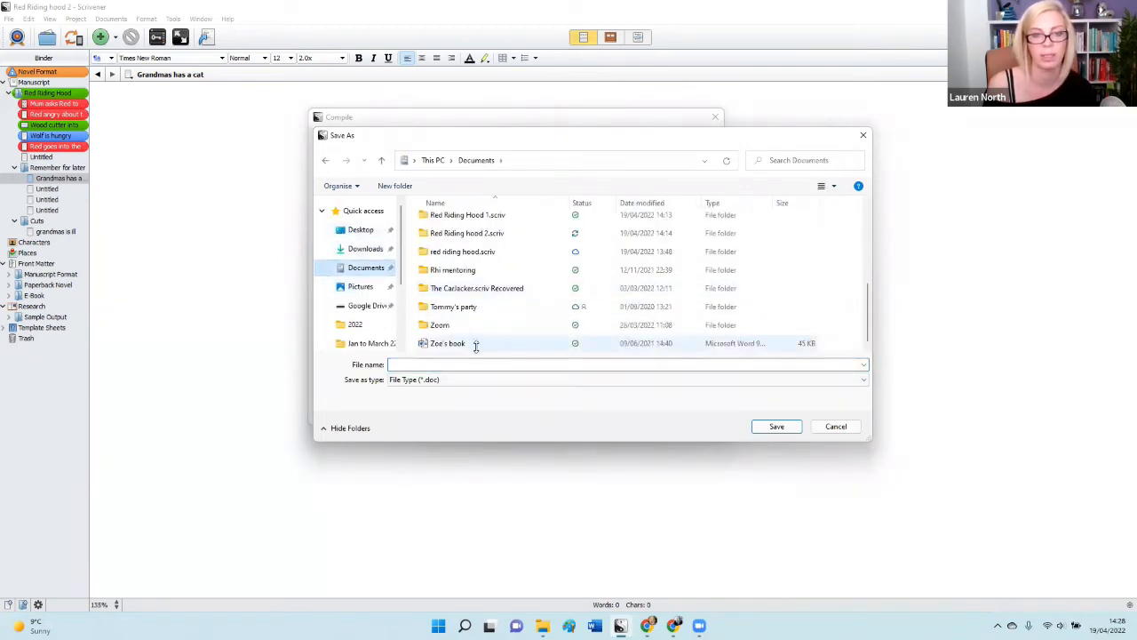
left_click(447, 363)
type("R")
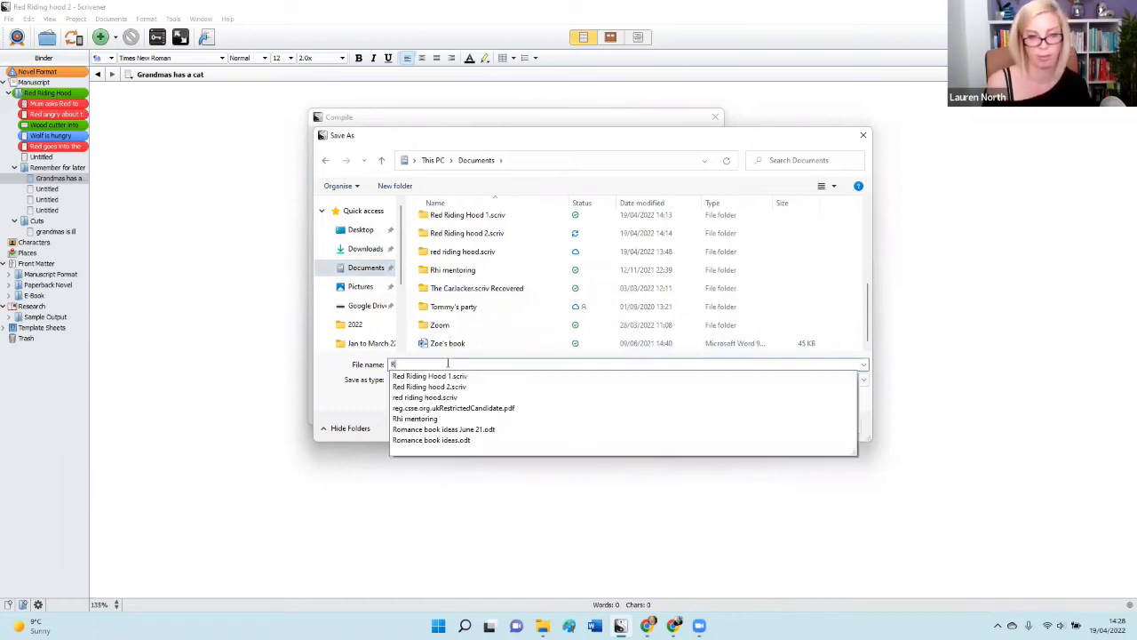
type("ed riding hood word")
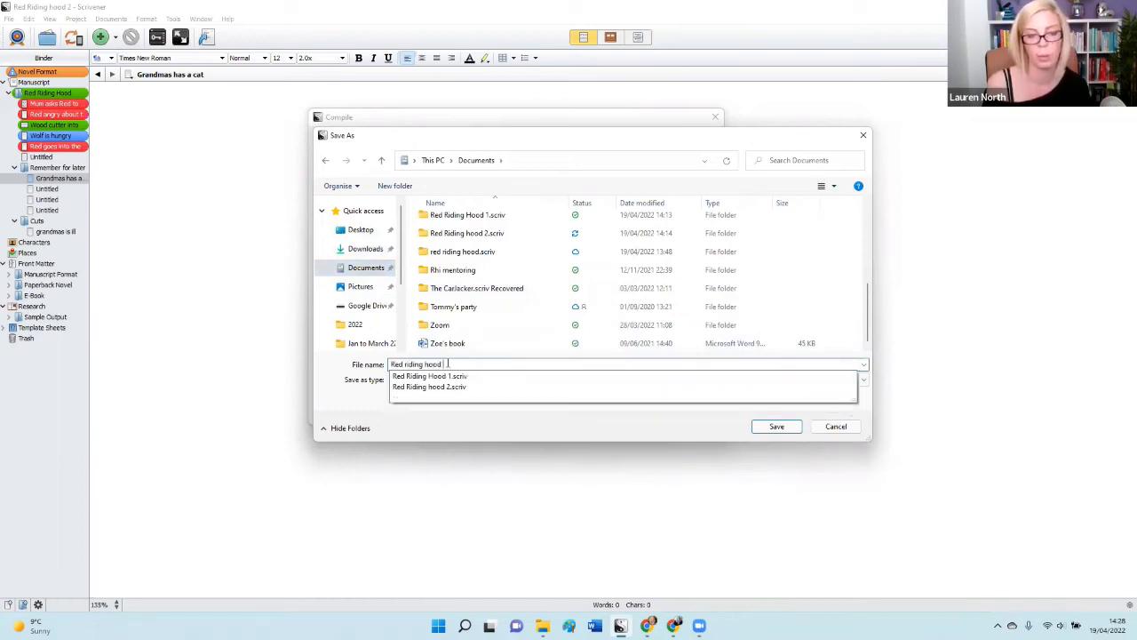
left_click(771, 428)
left_click(578, 291)
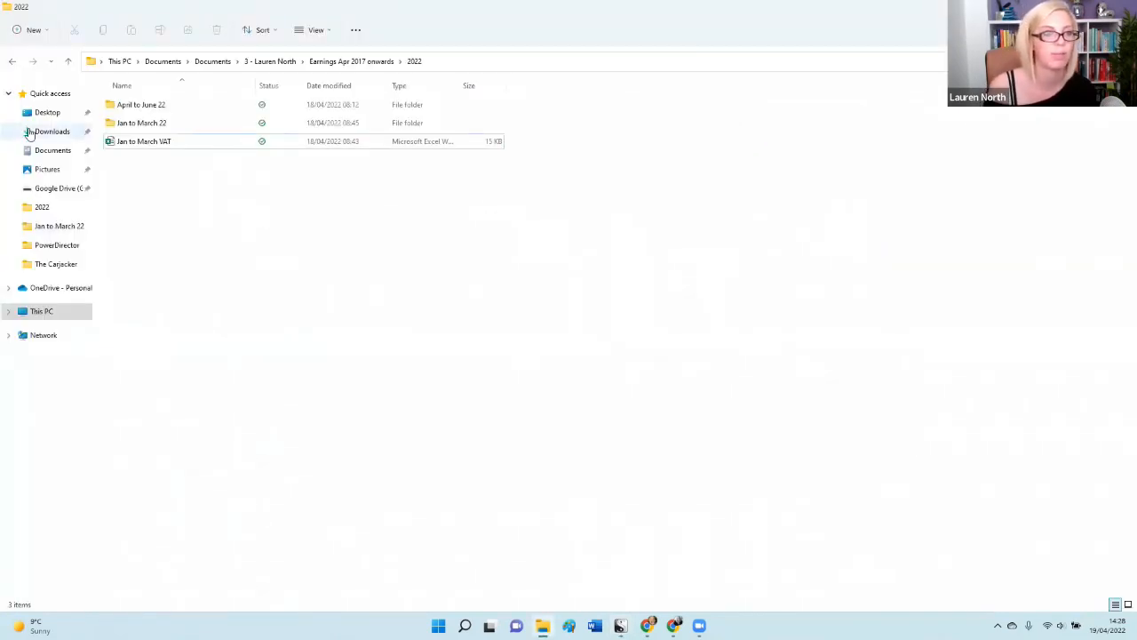
In File Explorer, find "Red riding hood word" in the Documents folder and open it in Word
left_click(44, 150)
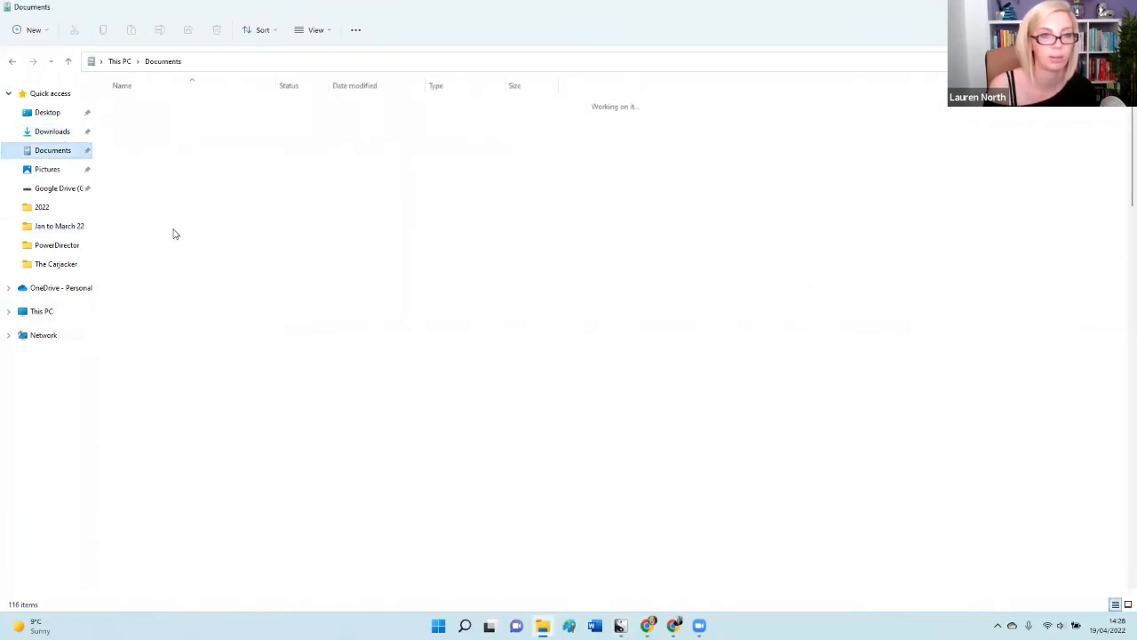
scroll(197, 240, "down", 9)
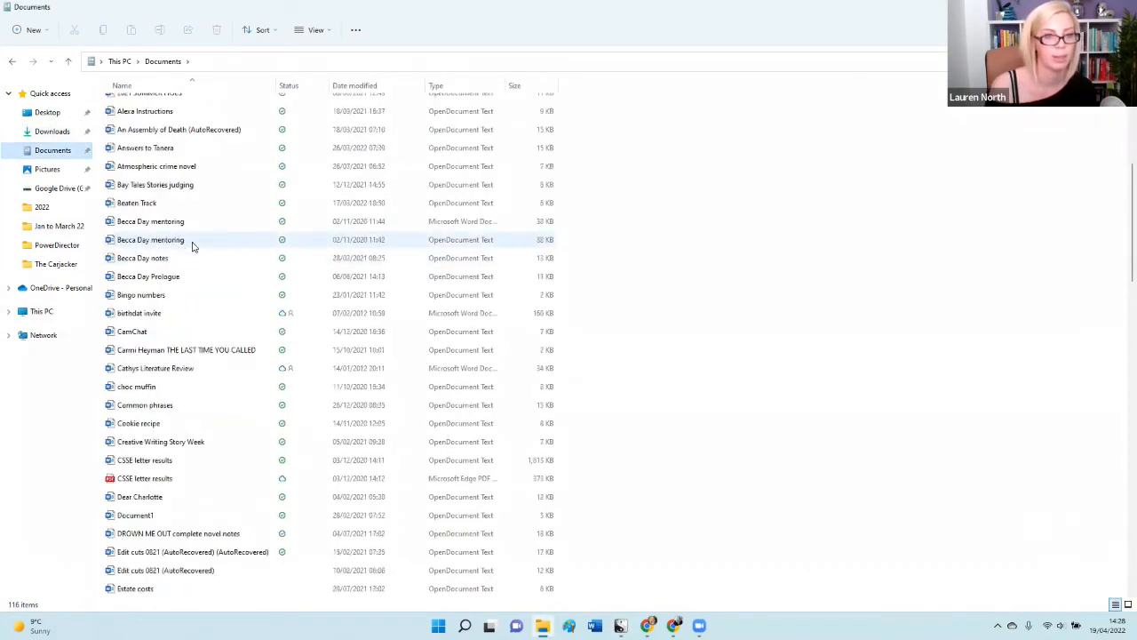
scroll(193, 246, "down", 13)
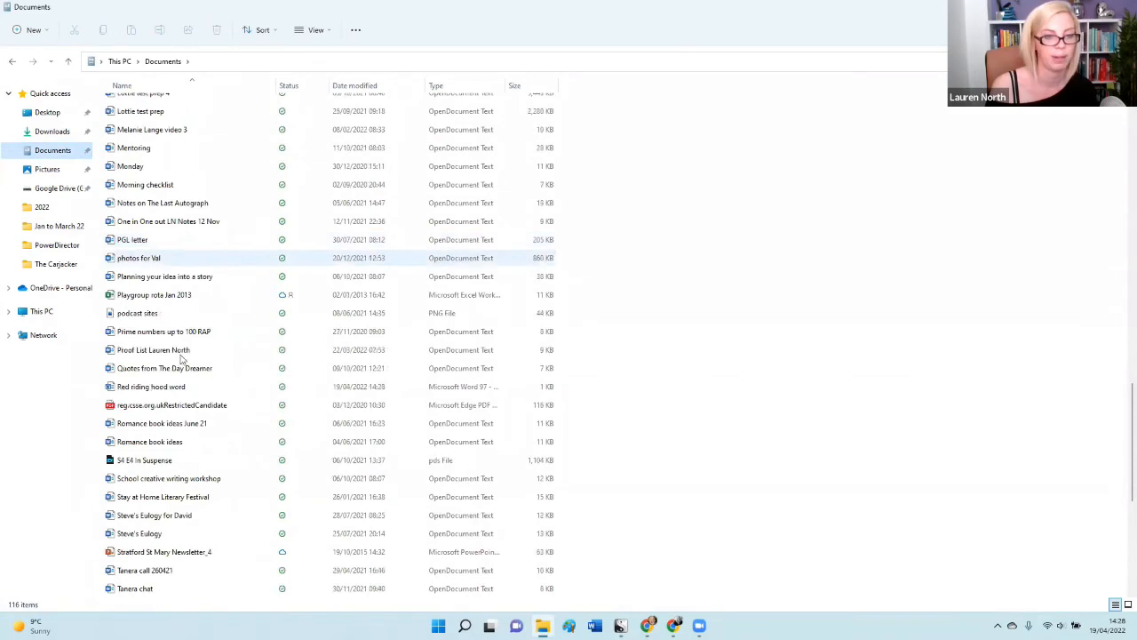
left_click(148, 389)
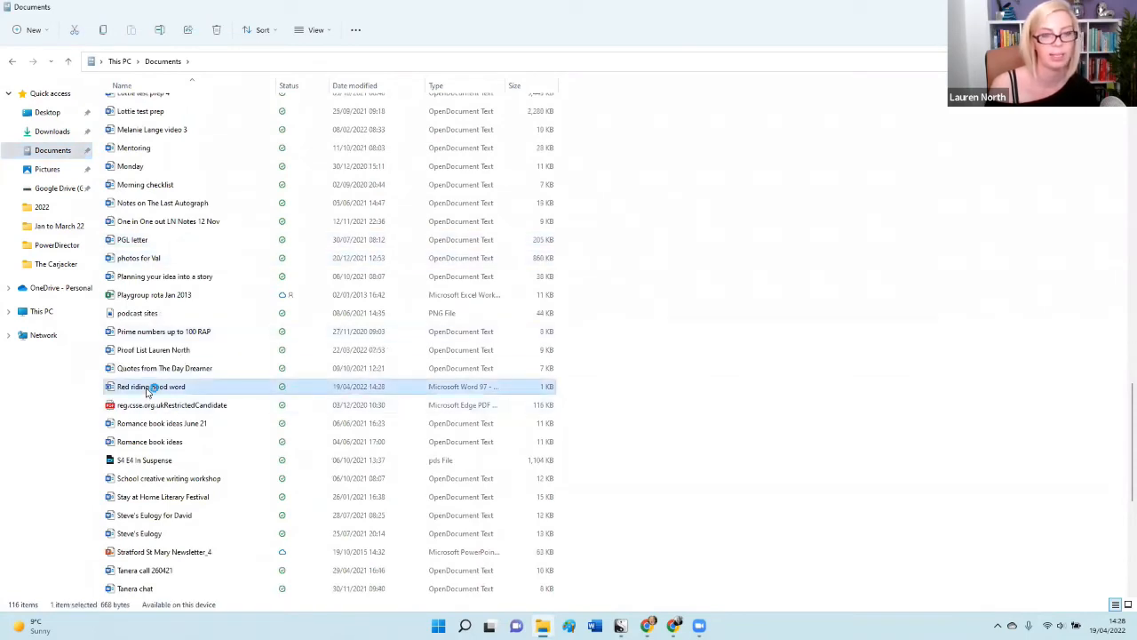
double_click(148, 389)
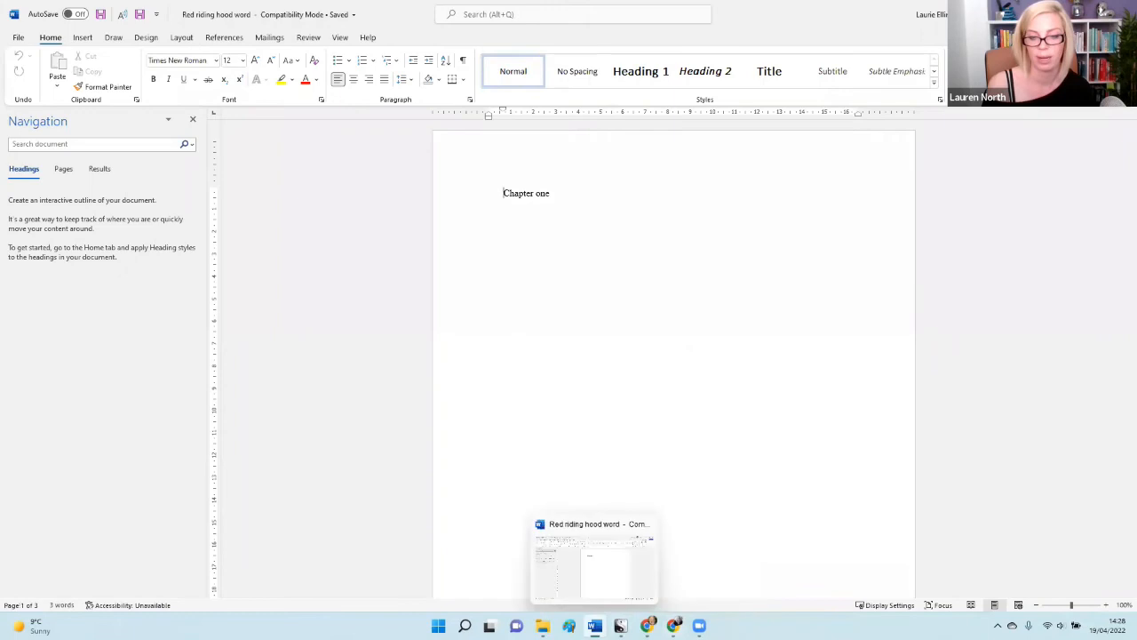
Switch back to Scrivener and look over the project's file commands
left_click(620, 626)
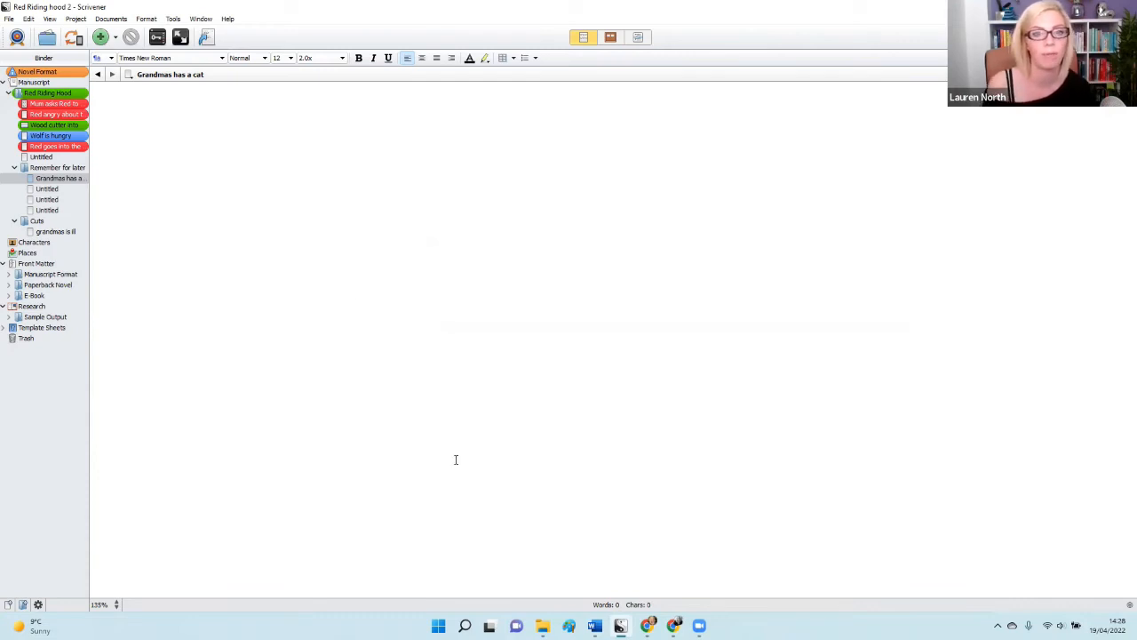
left_click(9, 19)
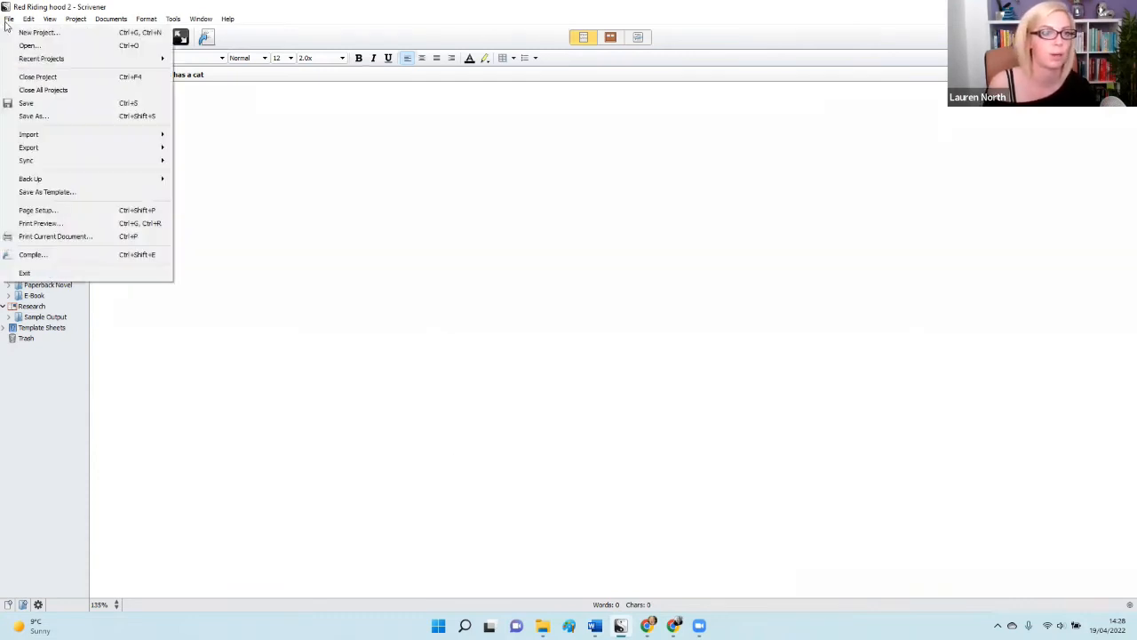
left_click(253, 305)
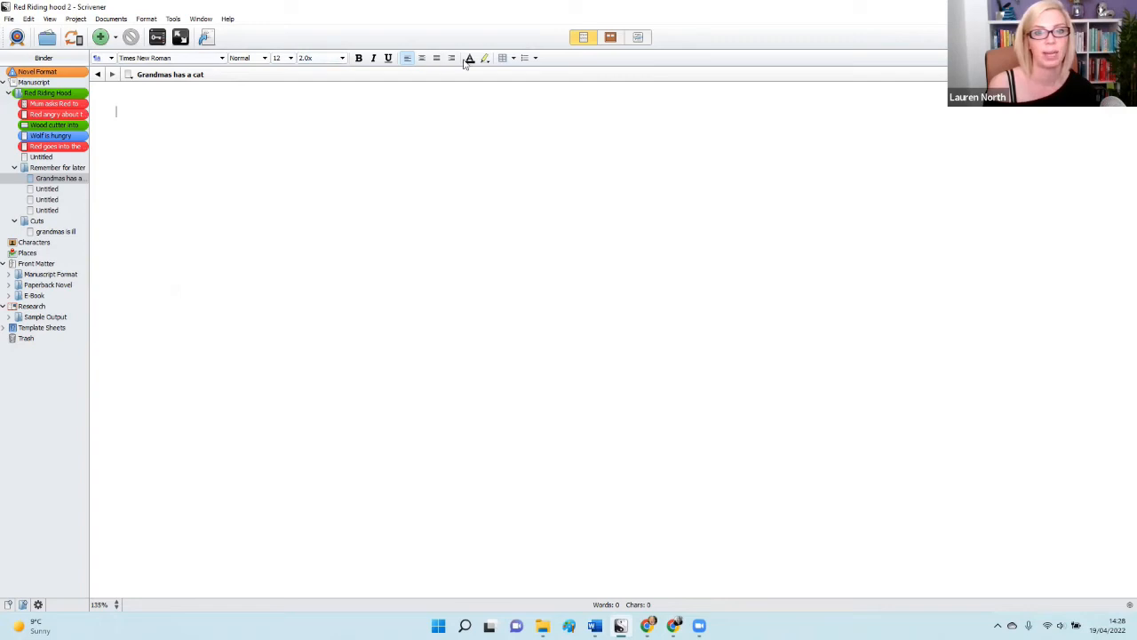
Try yellow highlighting on the sample text "ghghth" in the "Grandmas has a cat" document and delete the text
type("ghghth")
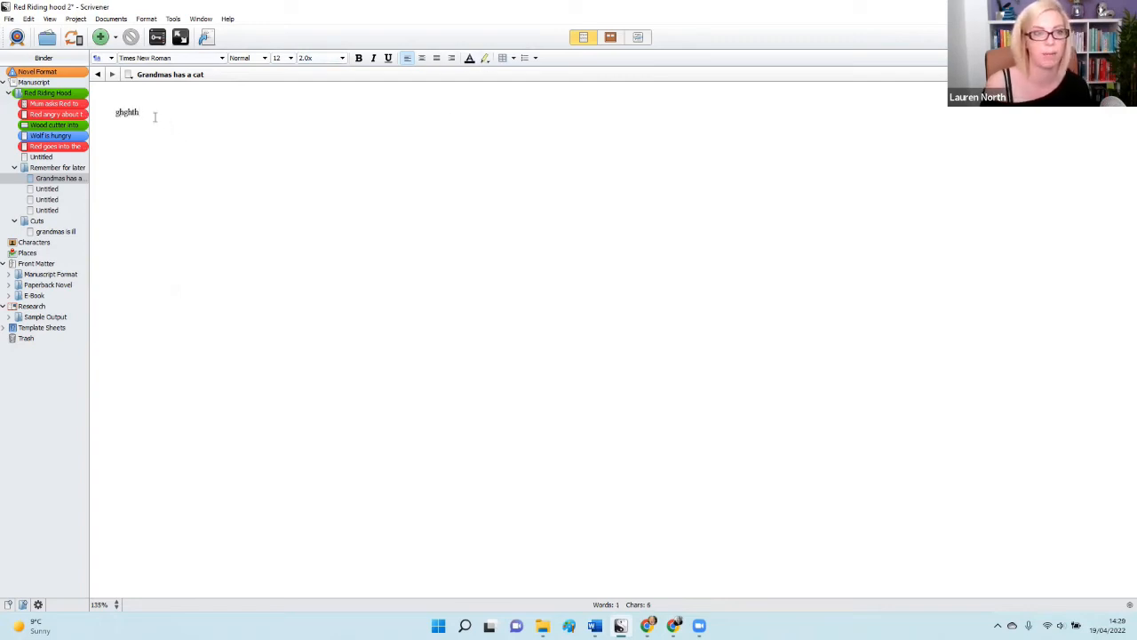
double_click(141, 112)
left_click(484, 58)
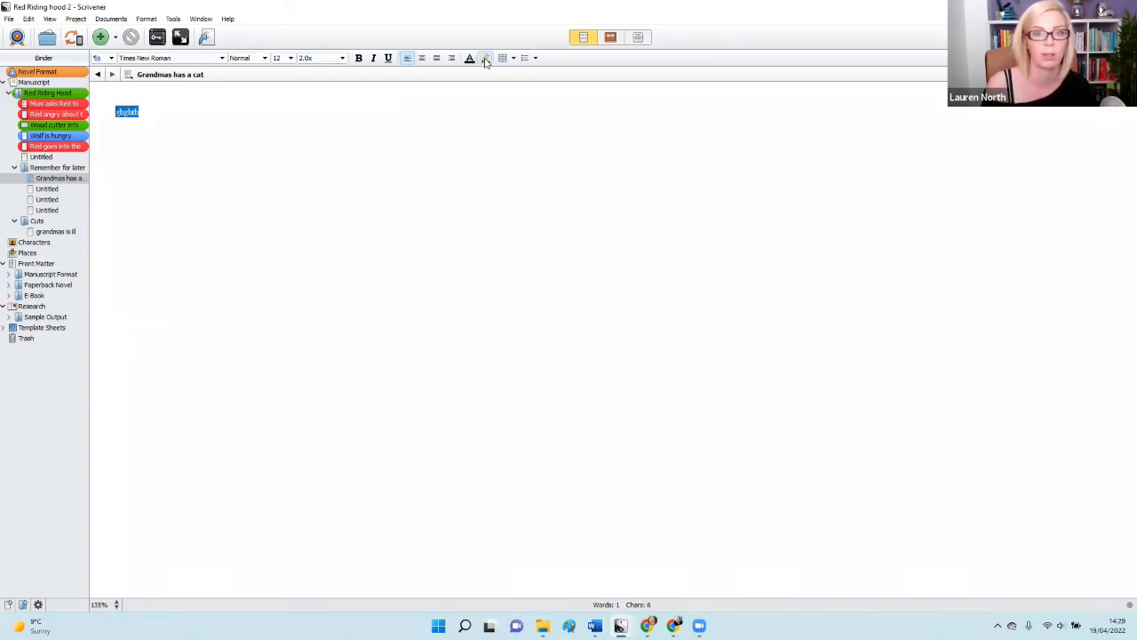
left_click(291, 151)
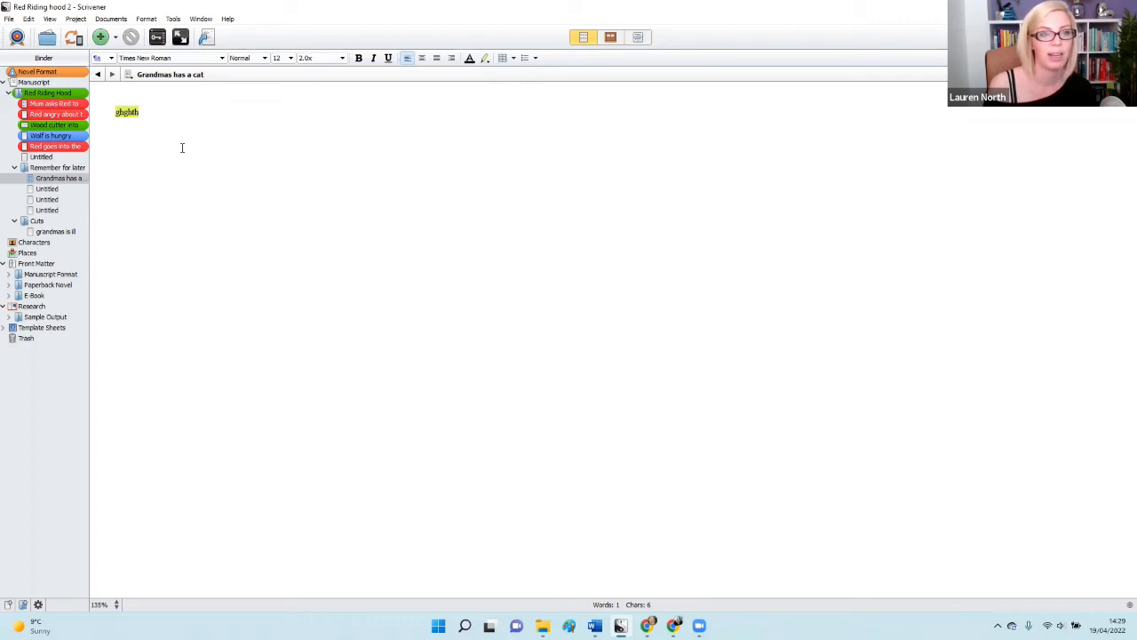
left_click_drag(162, 113, 108, 112)
key("BackSpace")
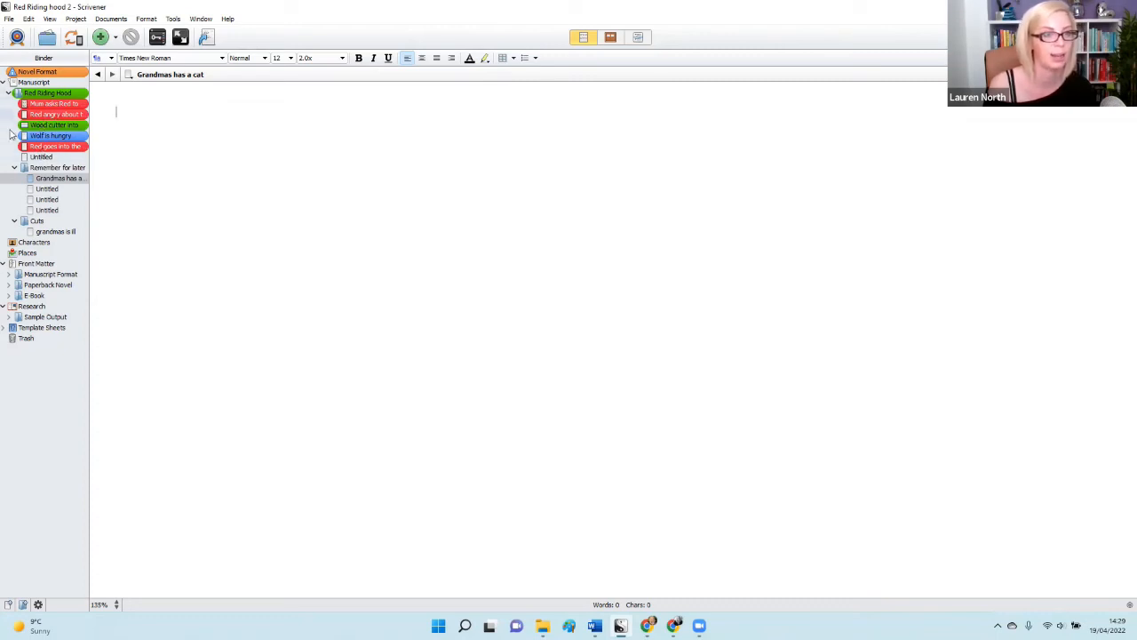
View the "Wood cutter into" scene, run a mobile sync of the project and dismiss its message
left_click(52, 105)
left_click(56, 126)
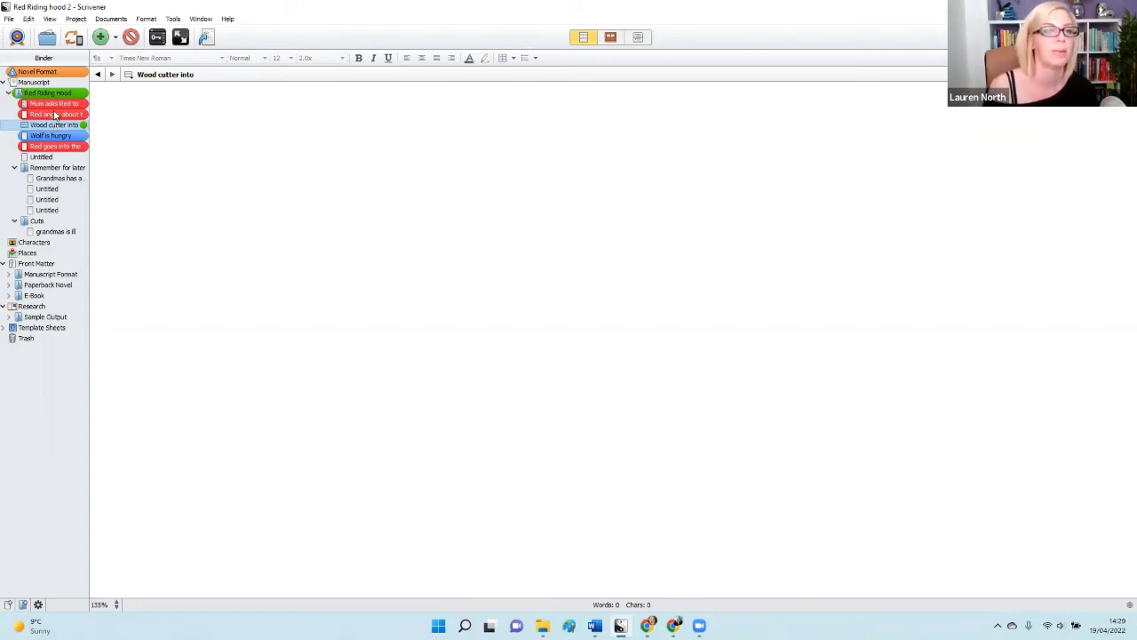
left_click(74, 41)
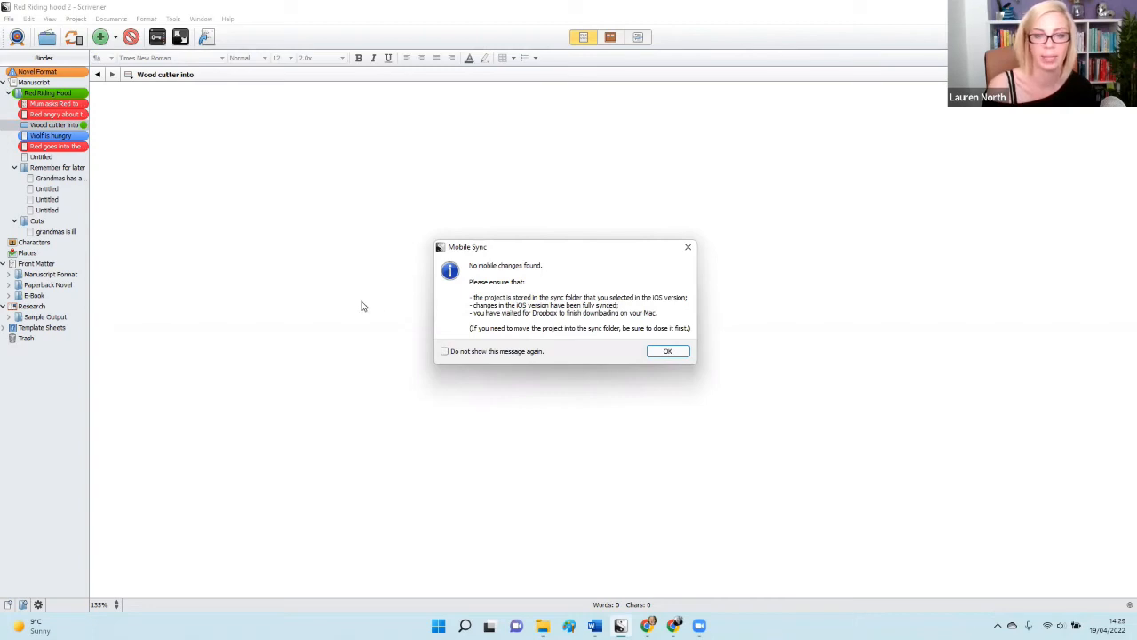
left_click(667, 351)
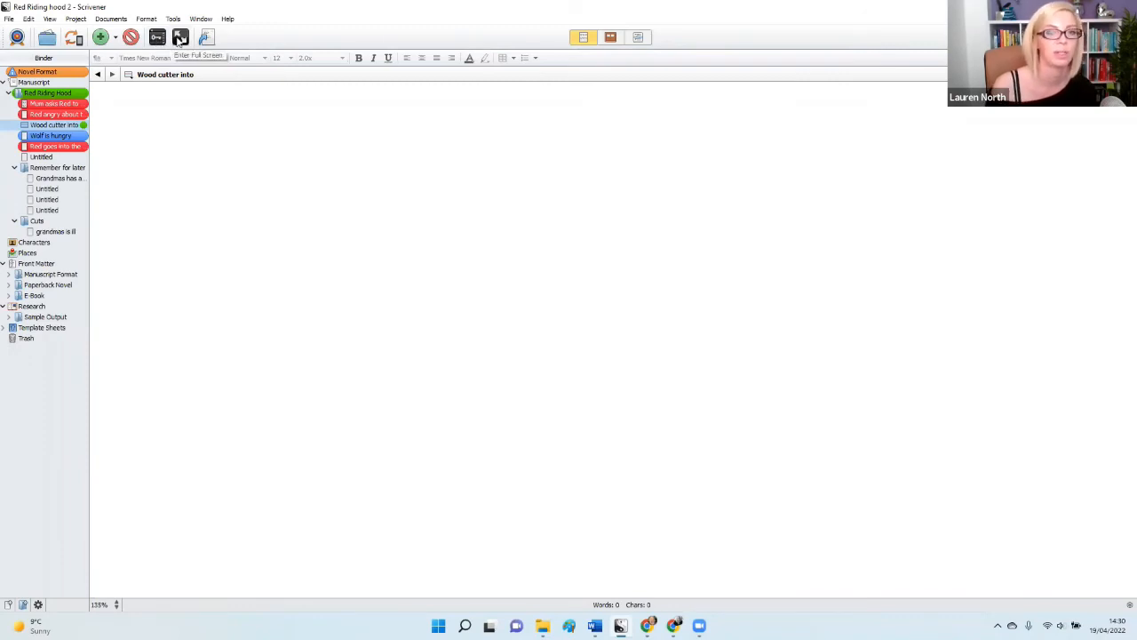
Open the "Mum asks Red to go see Grandma" scene, search the project for "Chapter" and clear the search
left_click(60, 106)
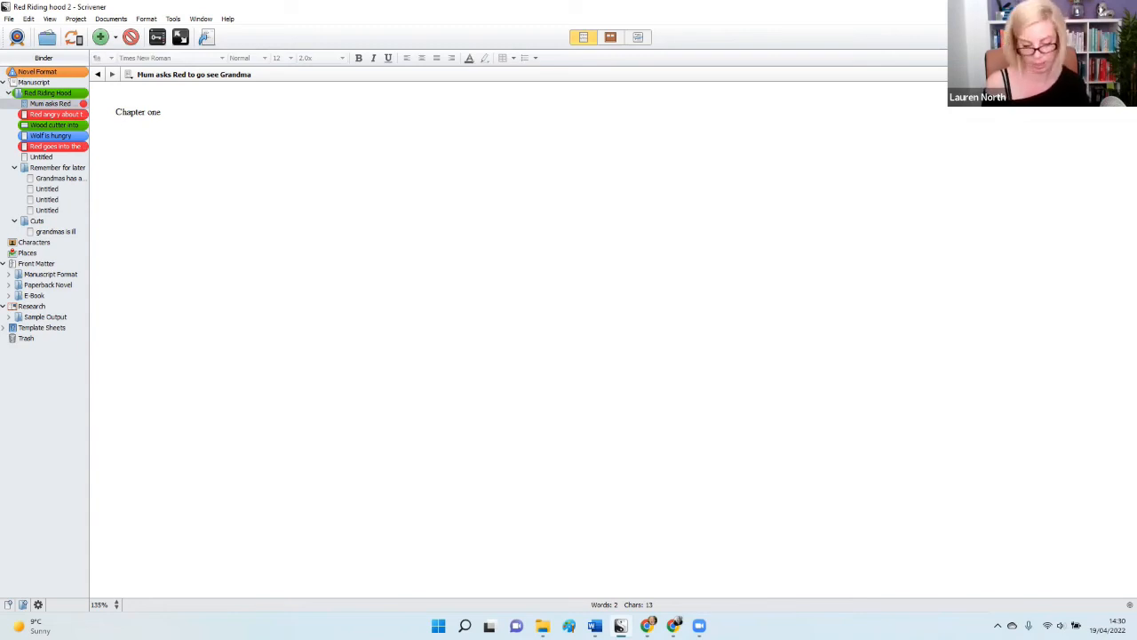
key("Return")
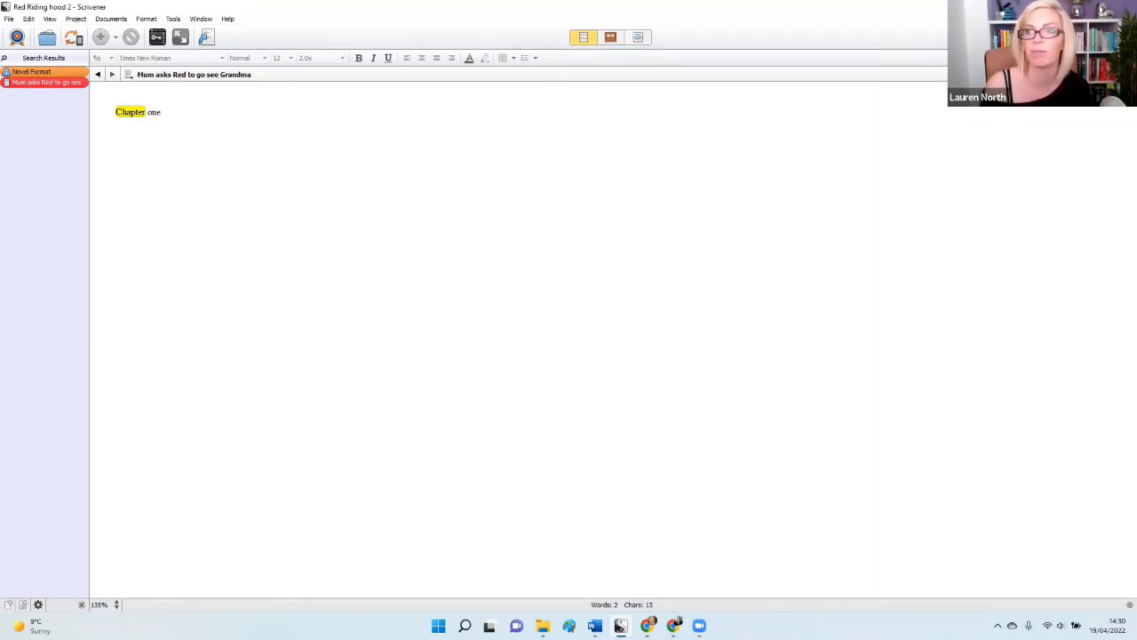
left_click(1099, 38)
left_click(228, 164)
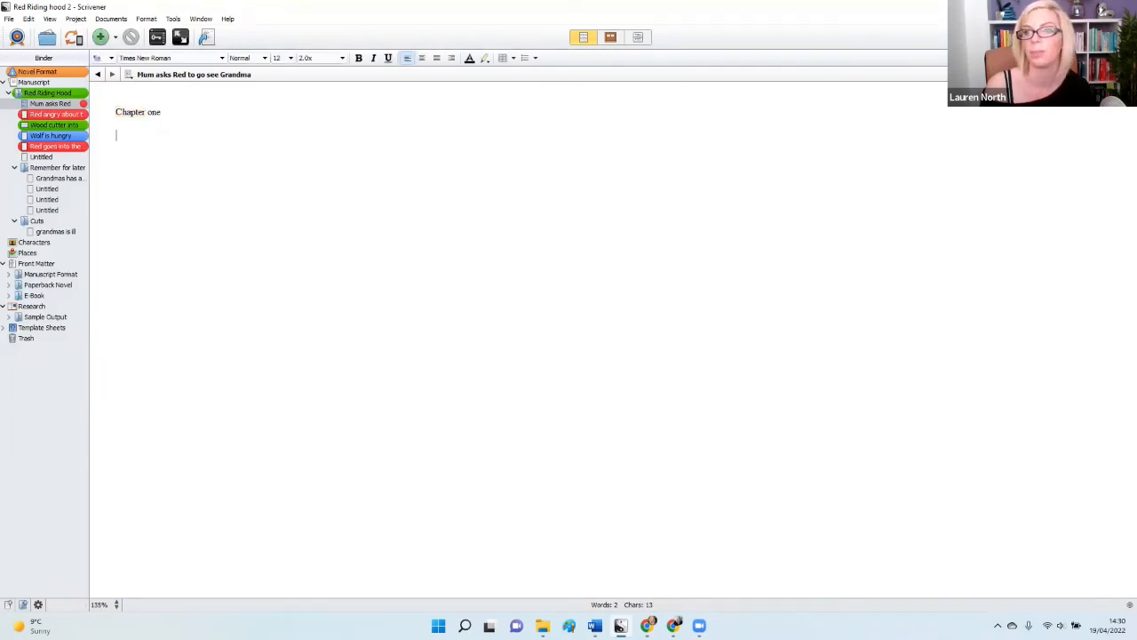
Open the find-and-replace dialog for the "Mum asks Red to go see Grandma" scene, view its options and close it
left_click(29, 19)
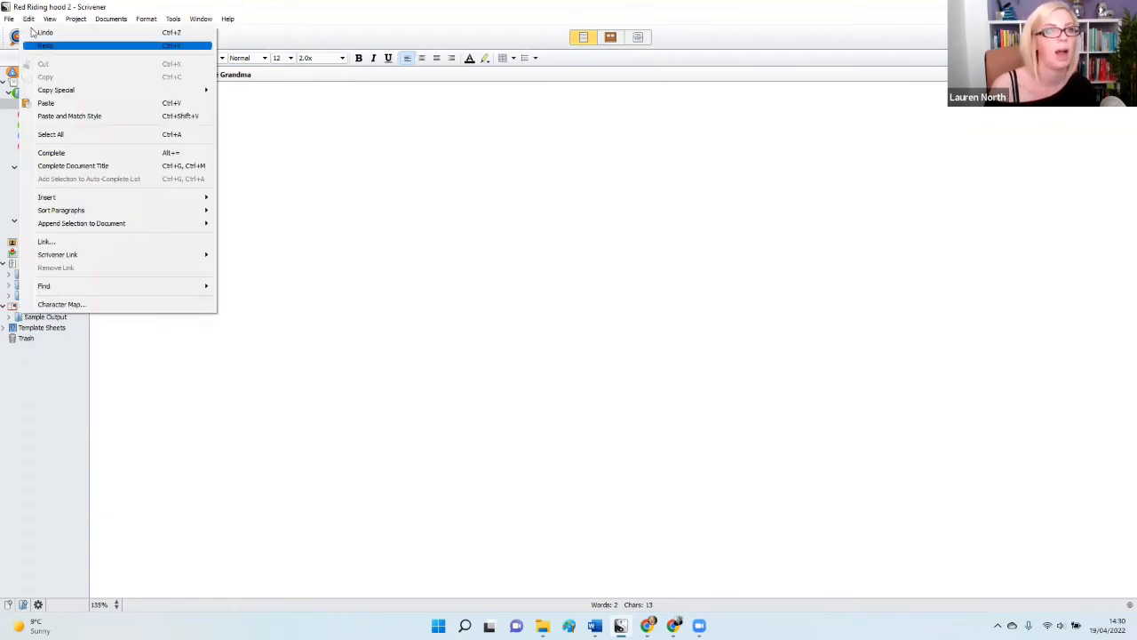
left_click(547, 304)
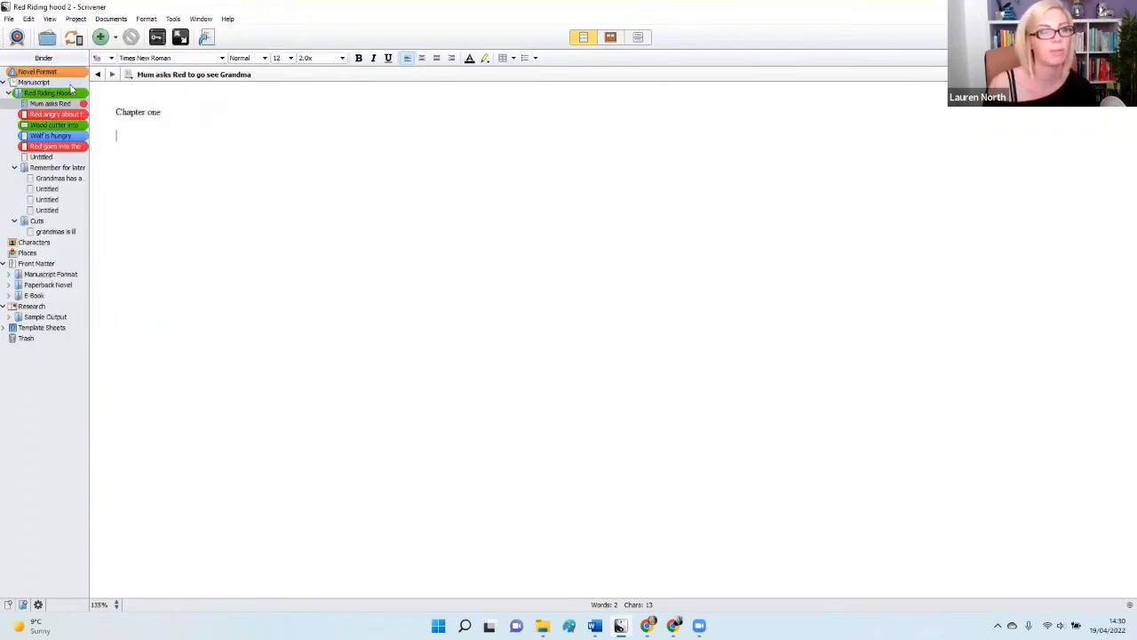
left_click(29, 19)
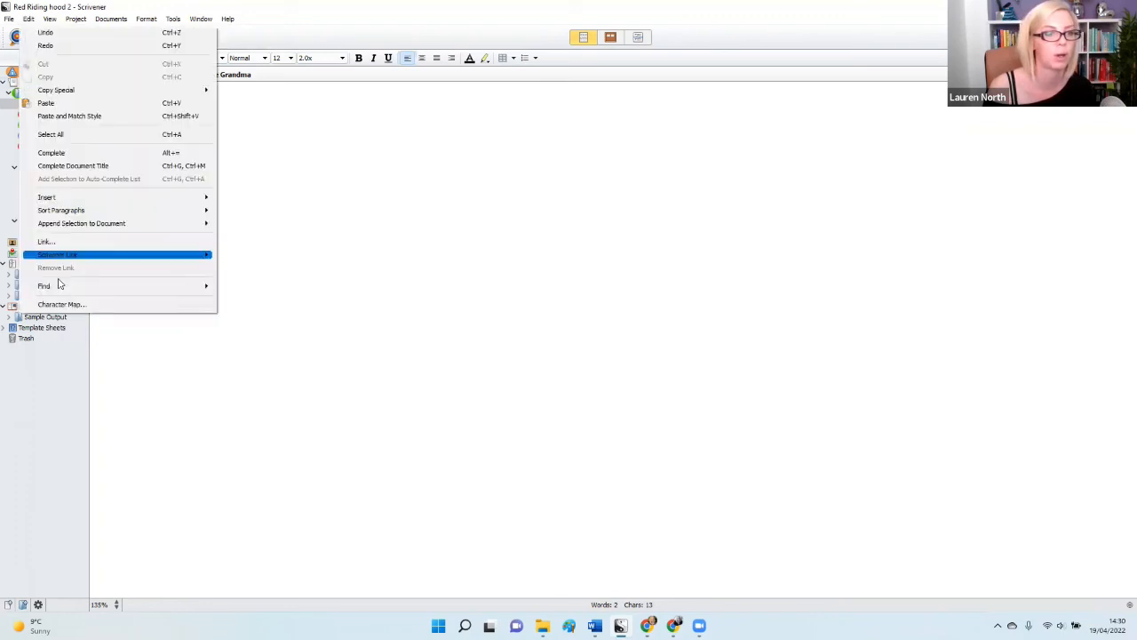
mouse_move(67, 286)
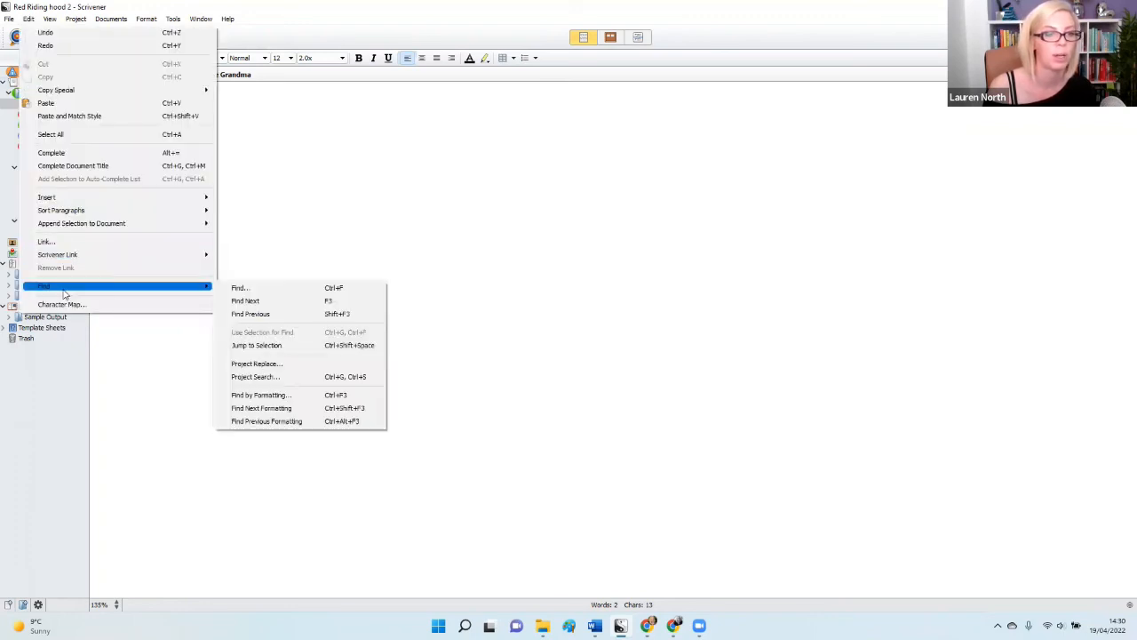
left_click(244, 290)
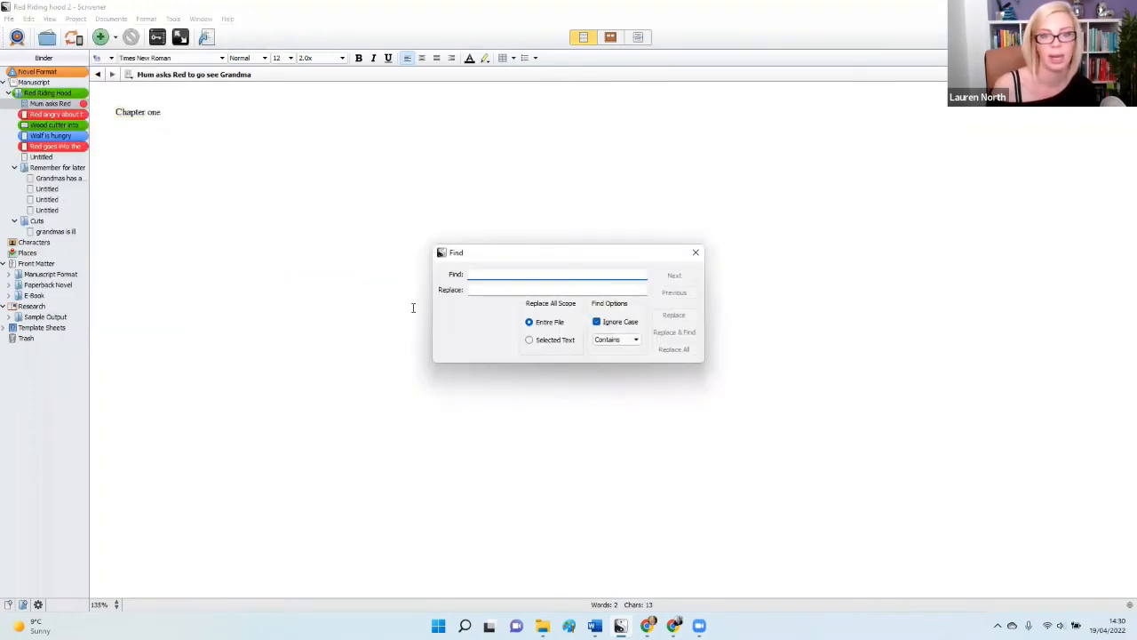
left_click(695, 253)
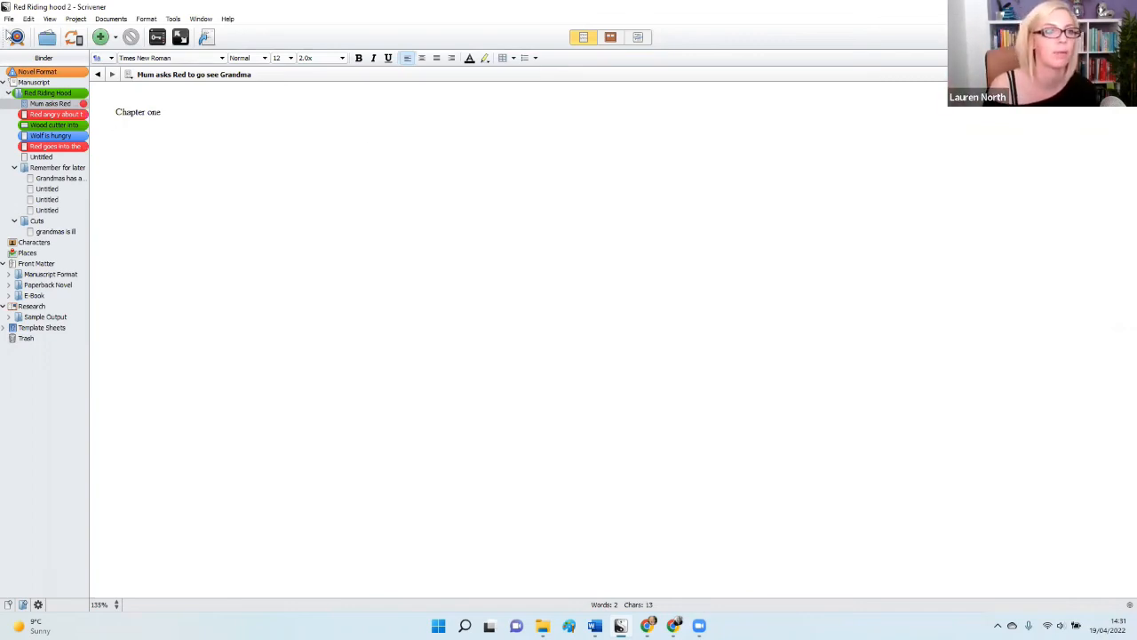
Import the copy-edited "Just the Six of Us" Word manuscript into the project, accept the conversion warning and look over the imported text
left_click(8, 19)
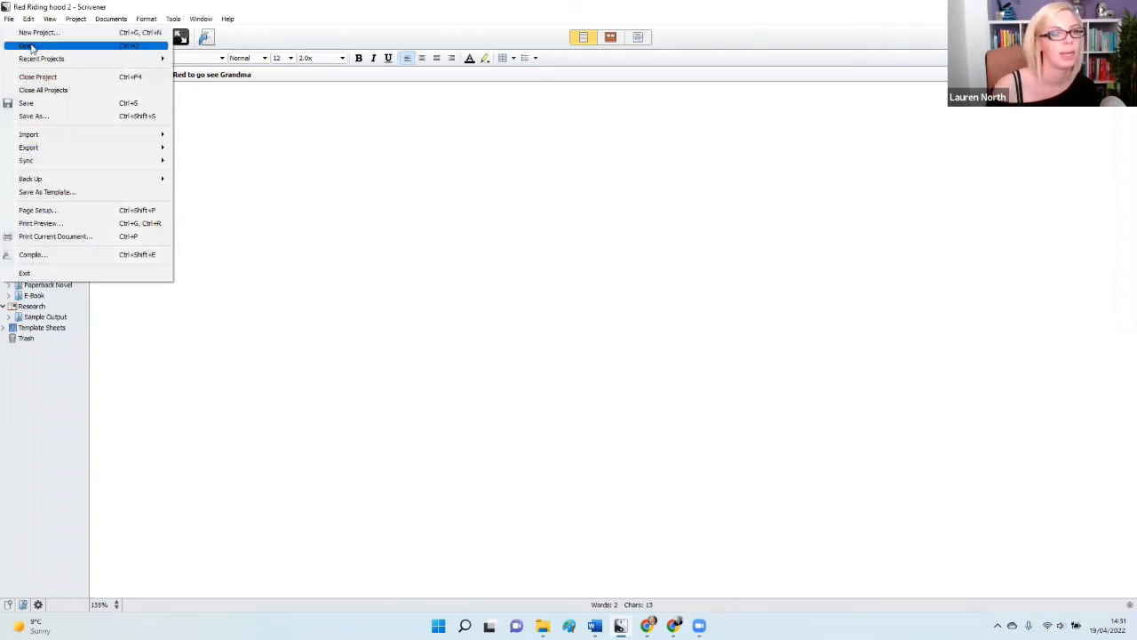
mouse_move(68, 135)
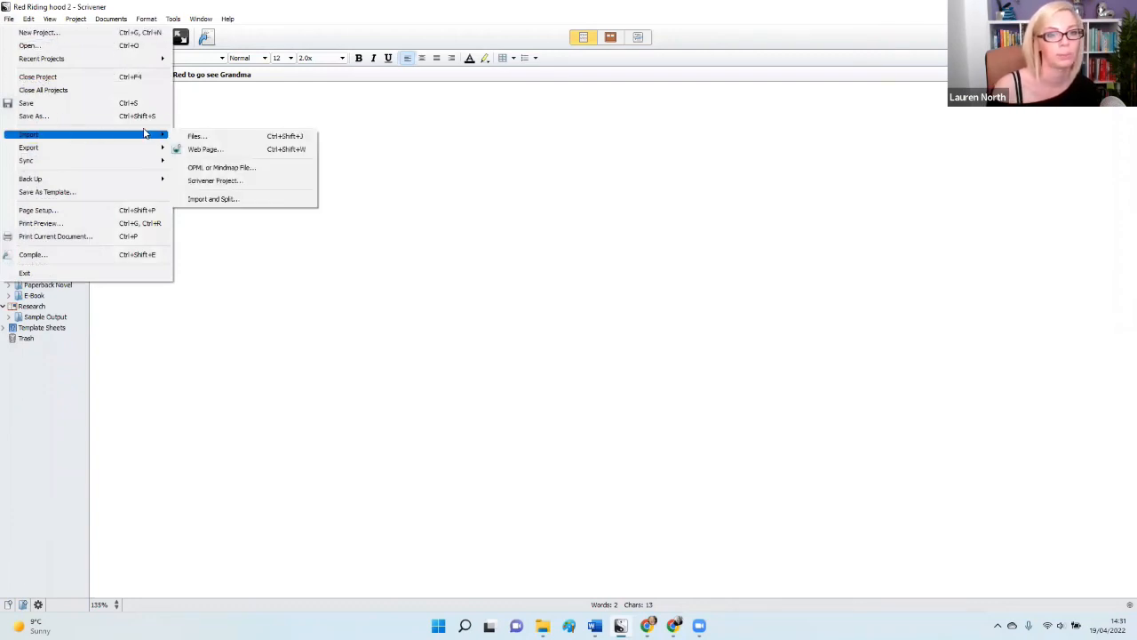
left_click(210, 135)
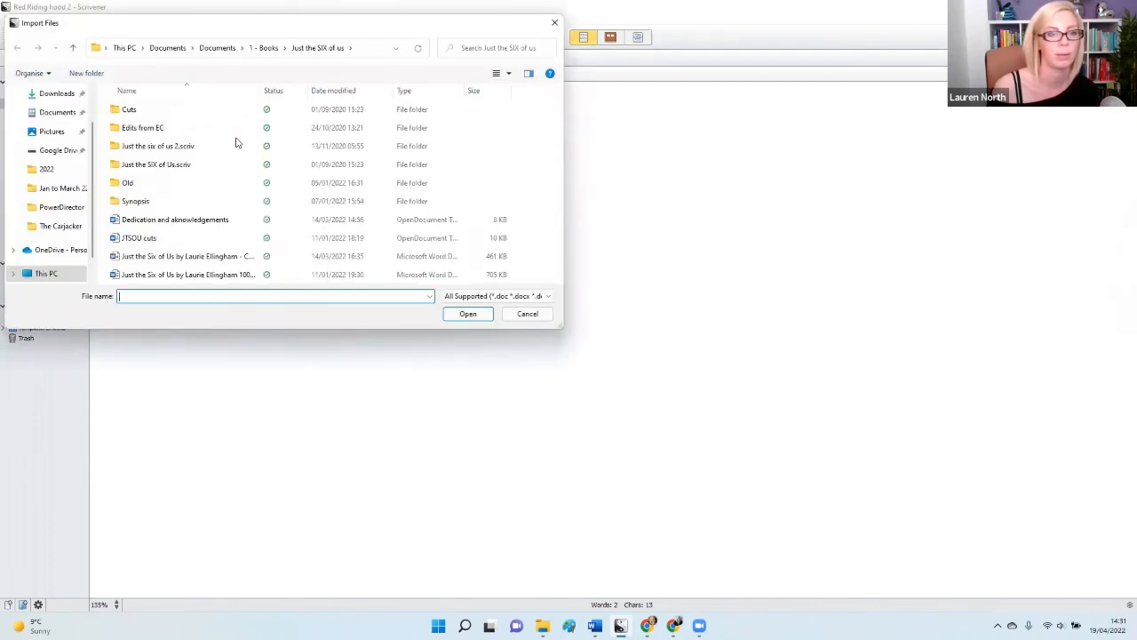
left_click(177, 257)
left_click(467, 315)
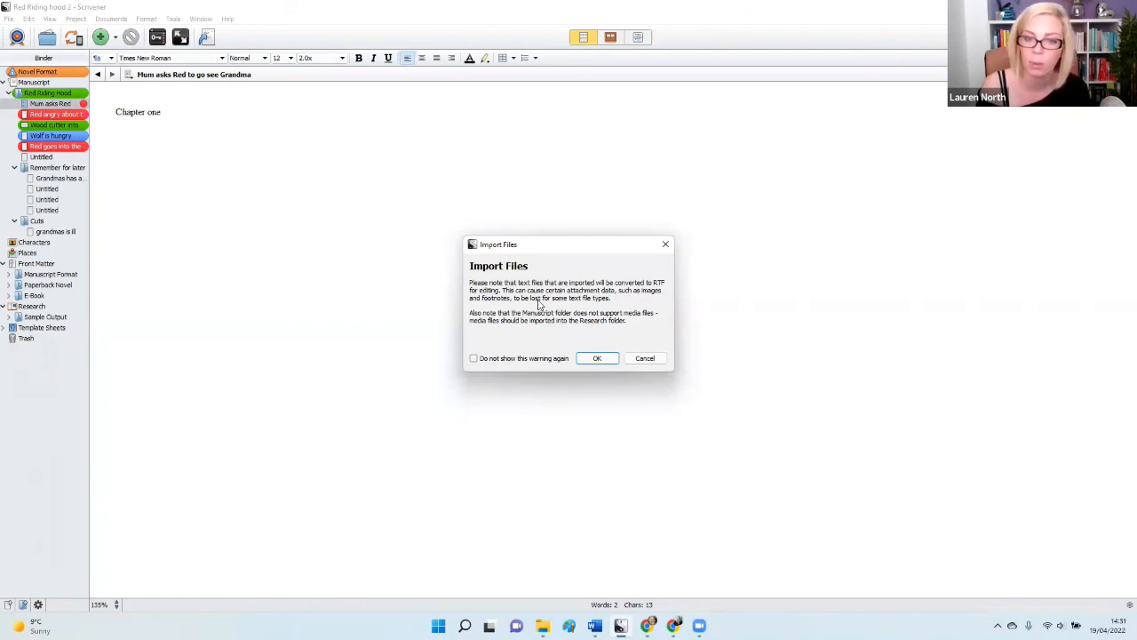
left_click(593, 359)
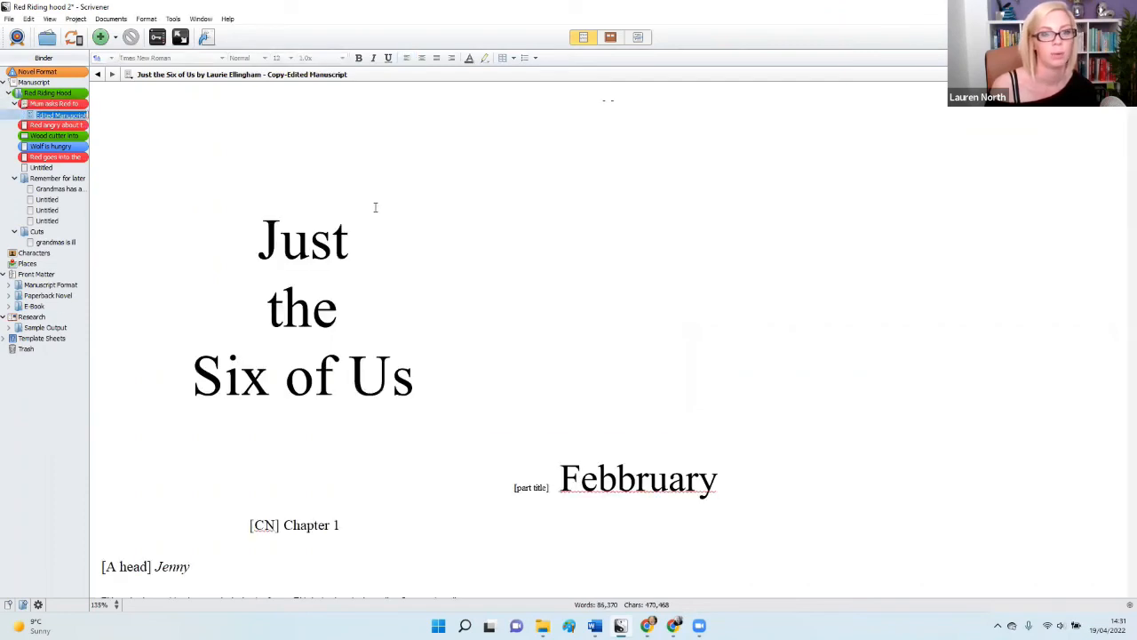
scroll(408, 235, "down", 4)
scroll(406, 234, "up", 5)
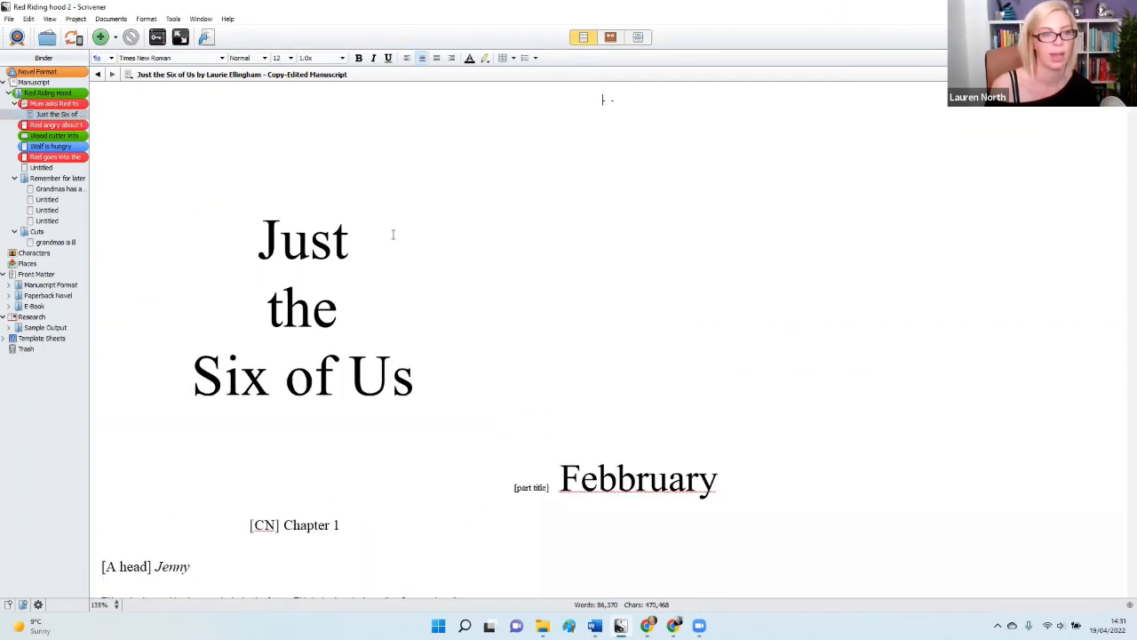
left_click(309, 173)
Examine the Import and Split options, including the "#" section separator, and close the dialog without importing
left_click(8, 19)
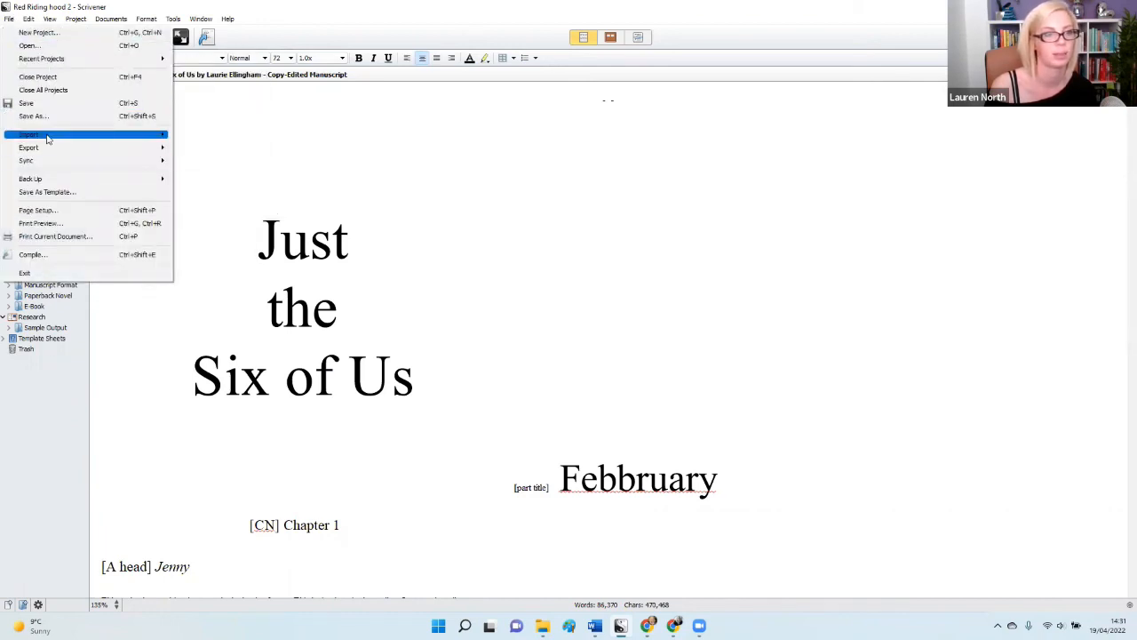
mouse_move(79, 139)
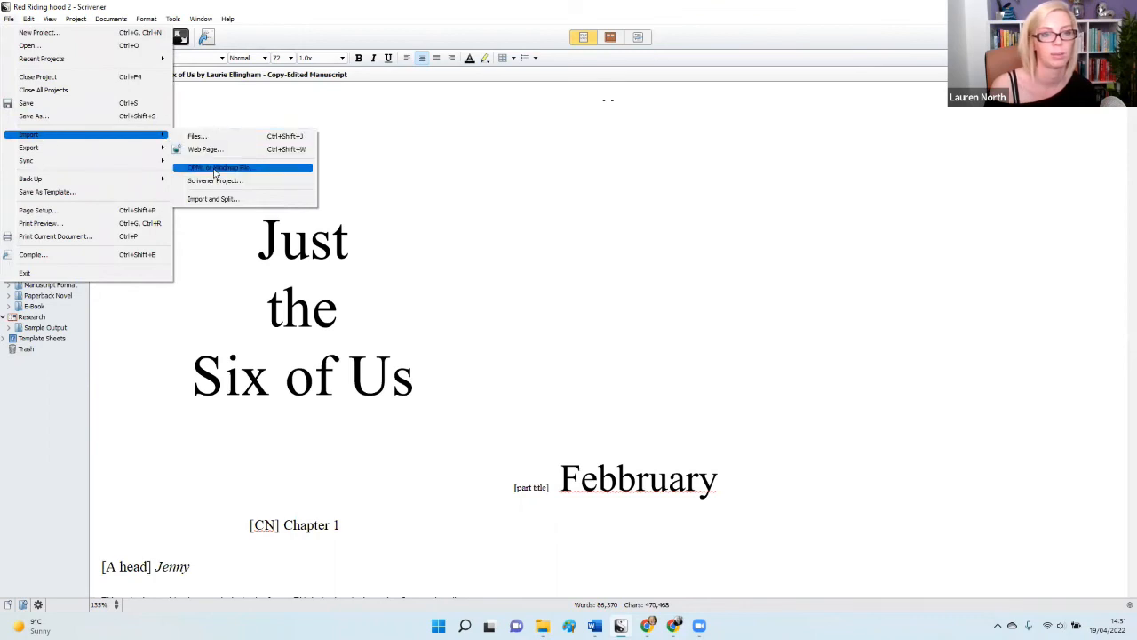
left_click(223, 201)
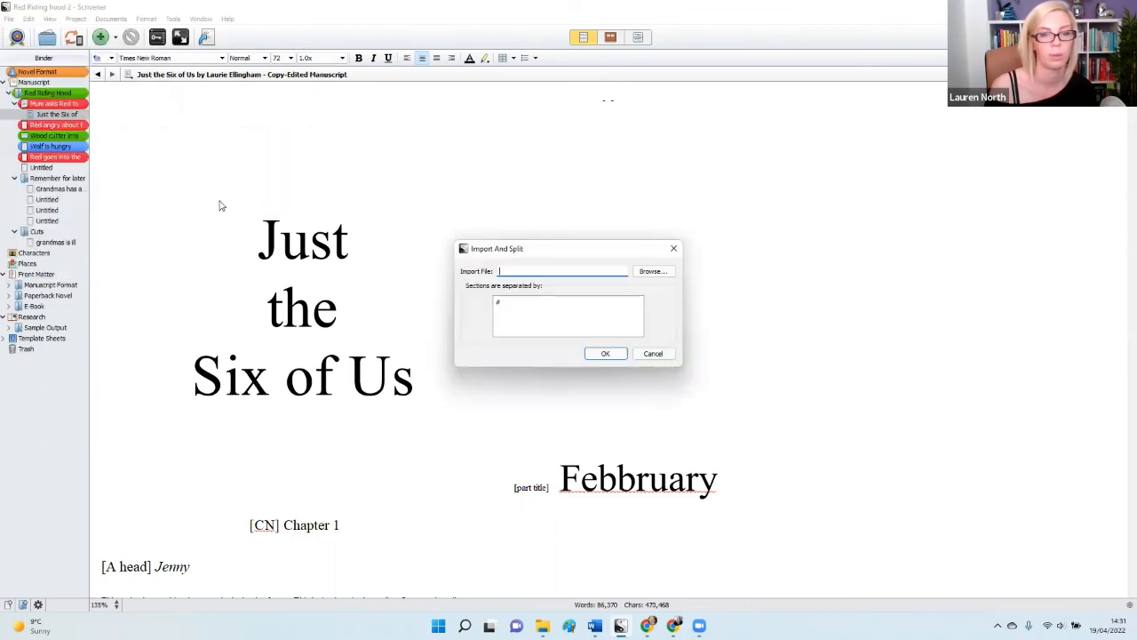
left_click(501, 303)
double_click(499, 302)
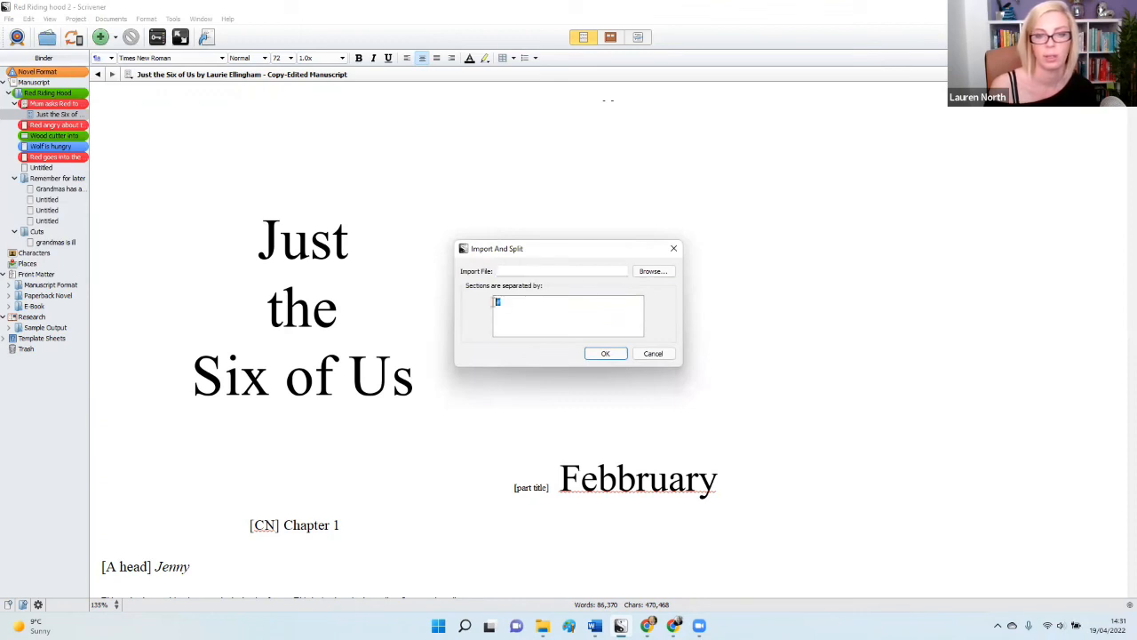
left_click(500, 303)
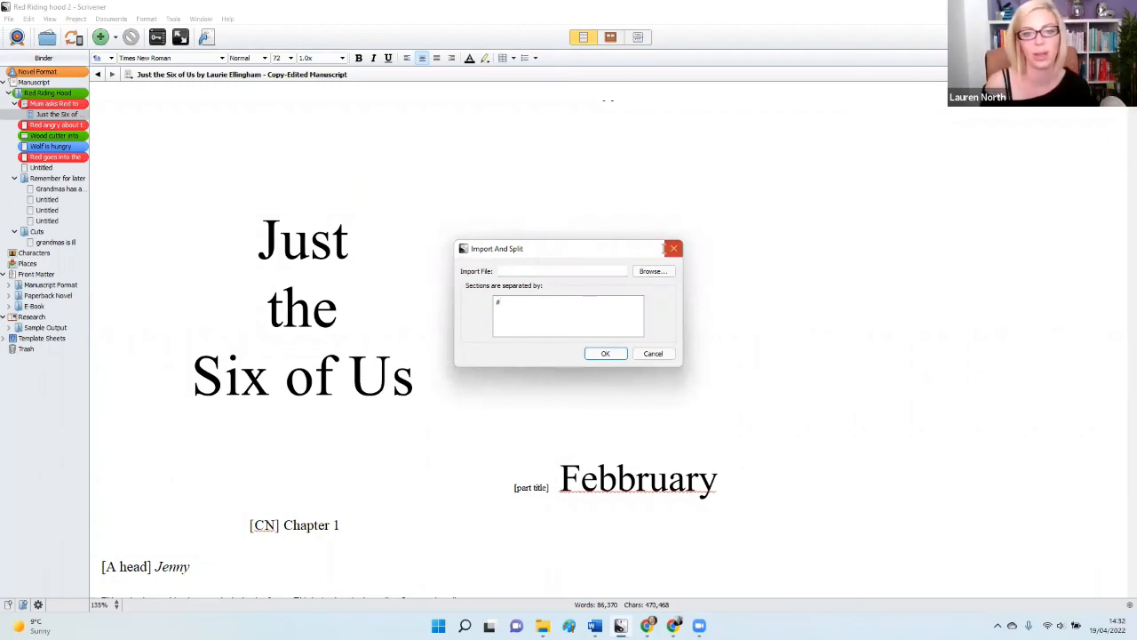
left_click(673, 250)
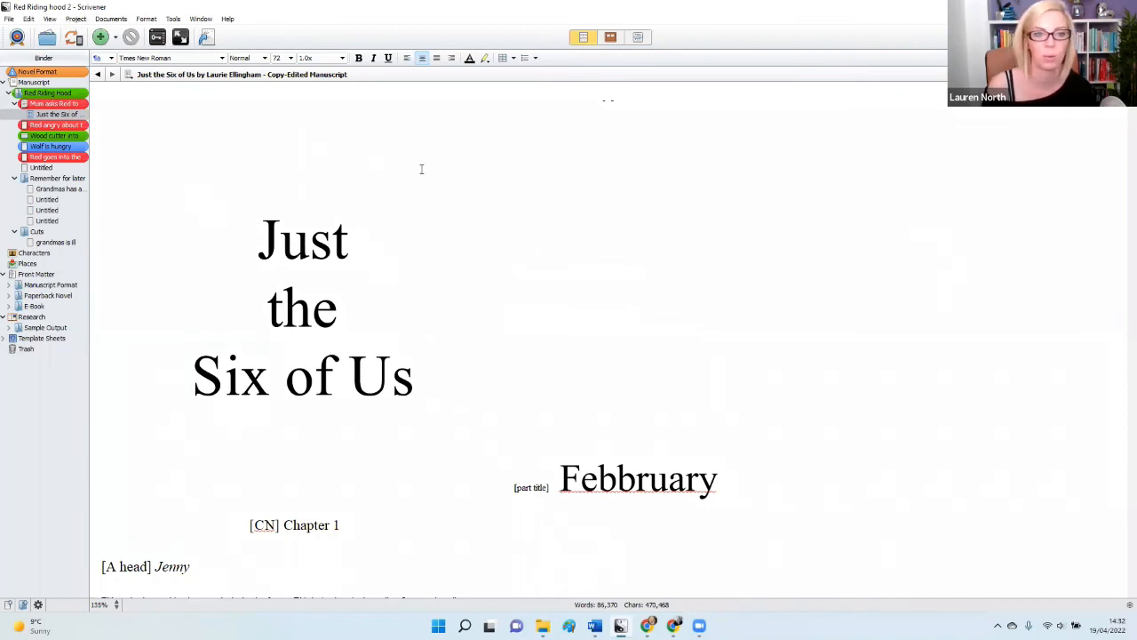
scroll(1023, 147, "down", 2)
scroll(1022, 148, "up", 2)
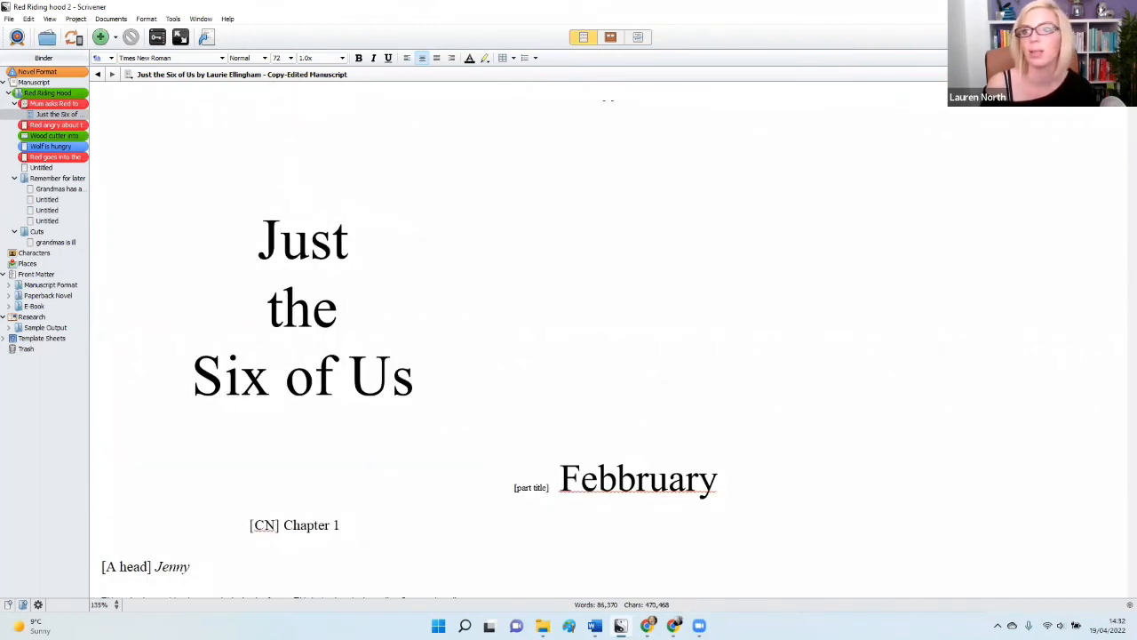
On the Red Riding Hood corkboard, move "Wolf is hungry" to first place, and move "Wood cutter into" beneath the imported manuscript in the binder
left_click(69, 95)
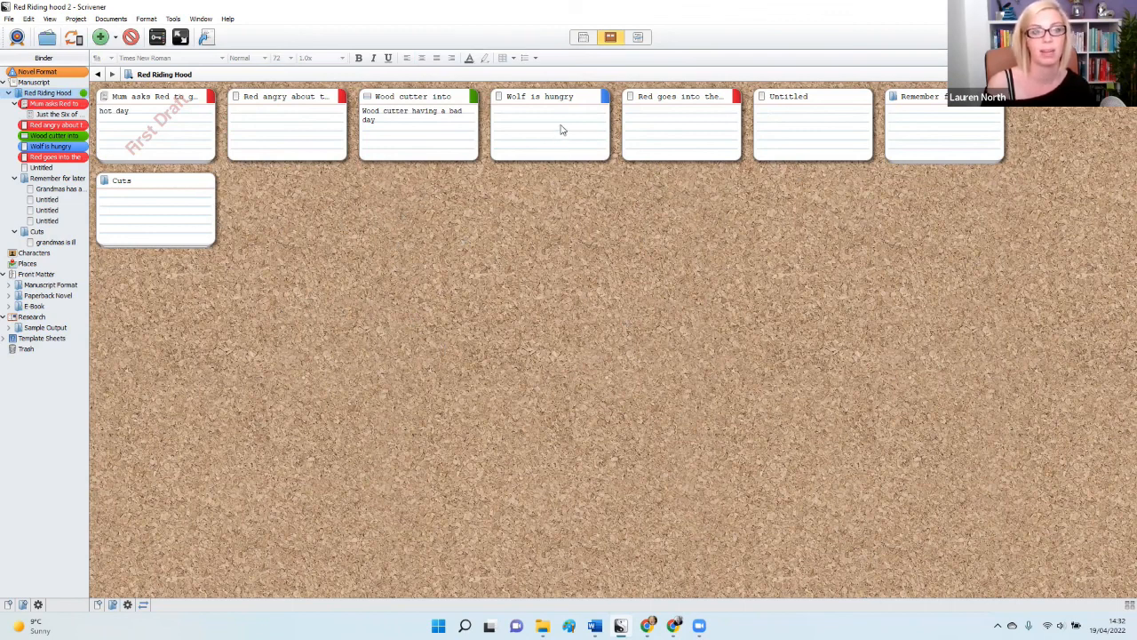
mouse_move(560, 130)
left_mouse_down()
mouse_move(330, 151)
mouse_move(122, 126)
left_mouse_up()
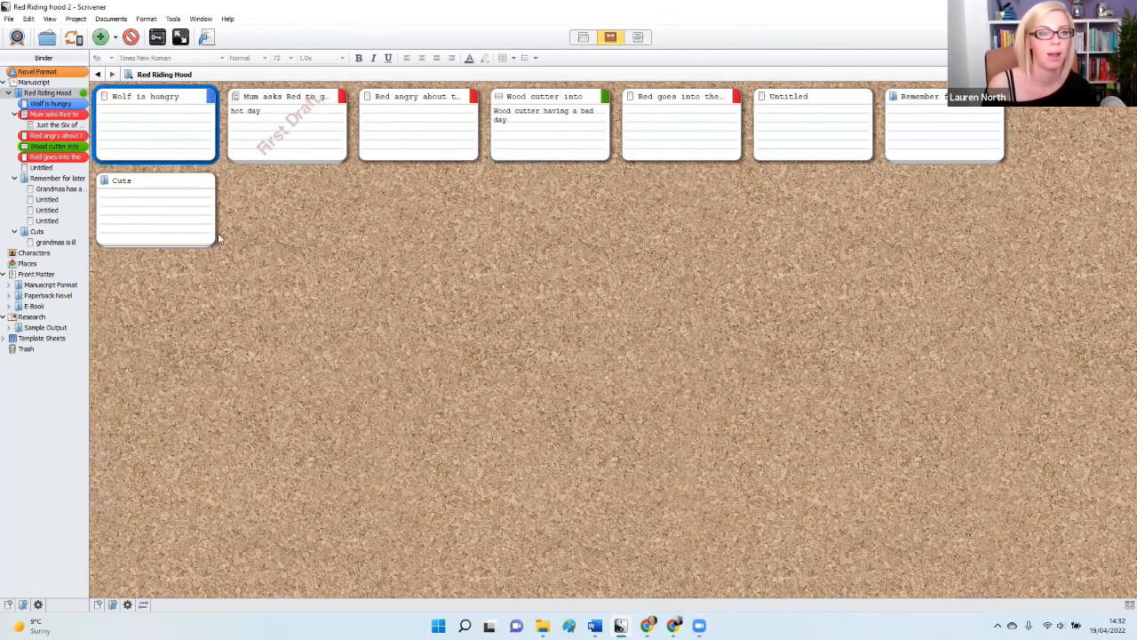
mouse_move(39, 147)
left_mouse_down()
mouse_move(16, 150)
mouse_move(2, 131)
mouse_move(27, 136)
left_mouse_up()
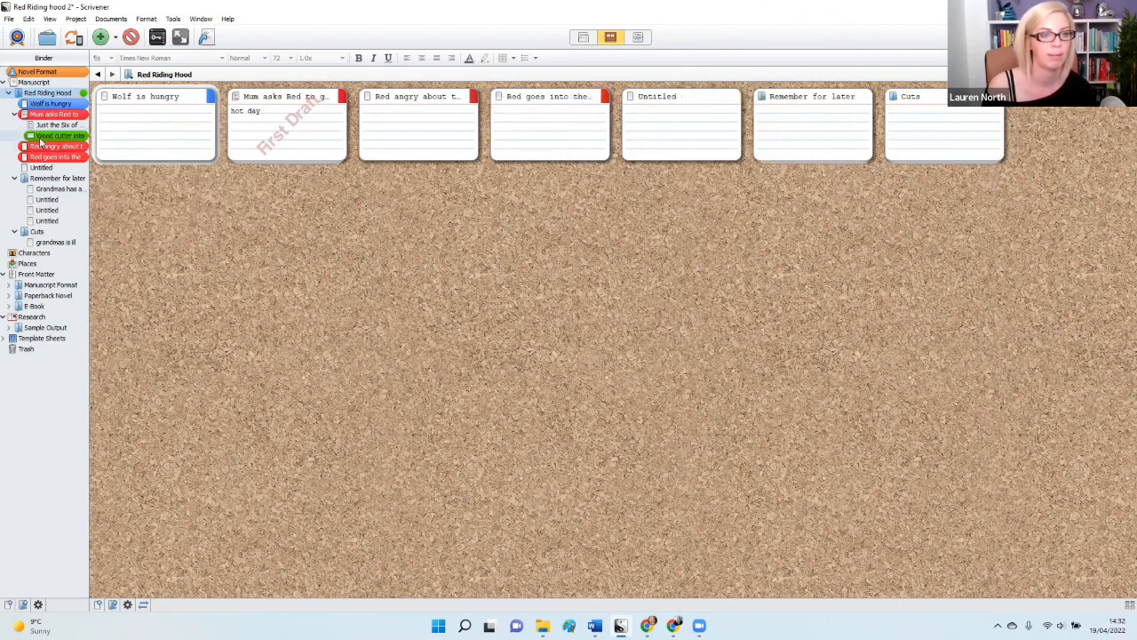